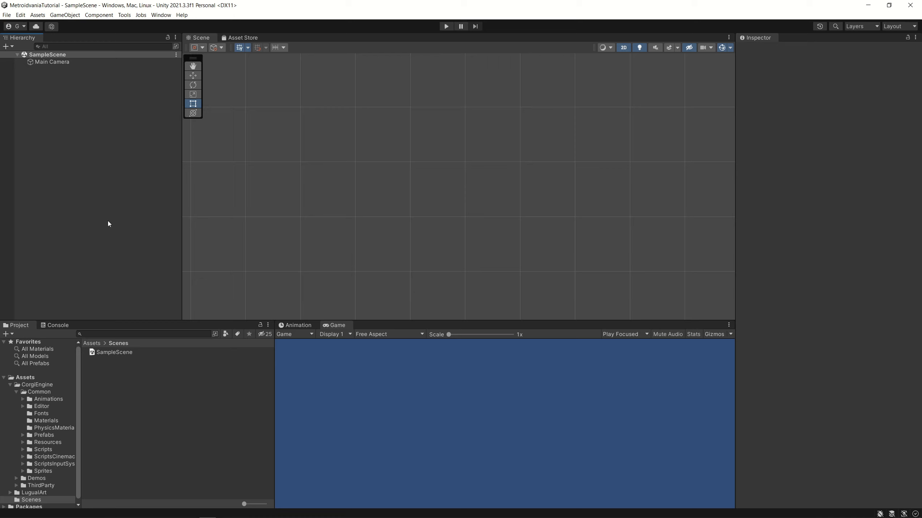
pyautogui.click(112, 354)
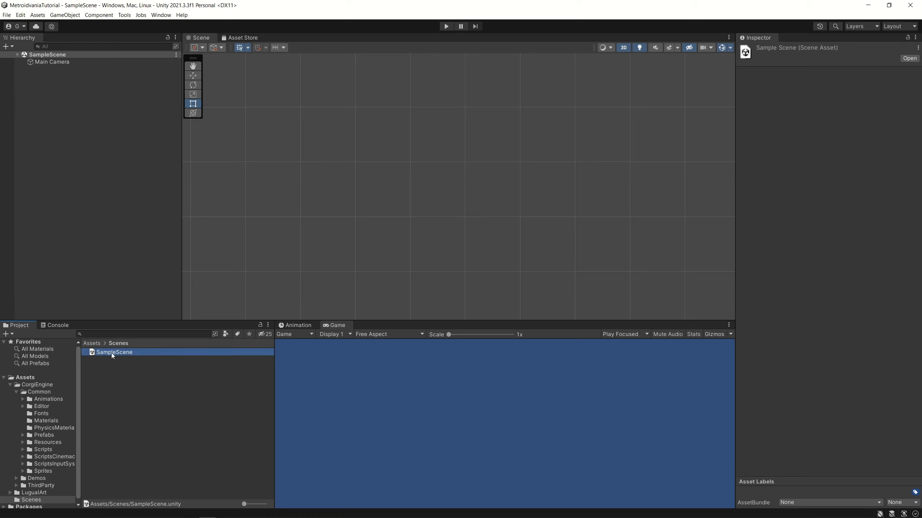
pyautogui.rightClick(118, 371)
pyautogui.moveTo(202, 172)
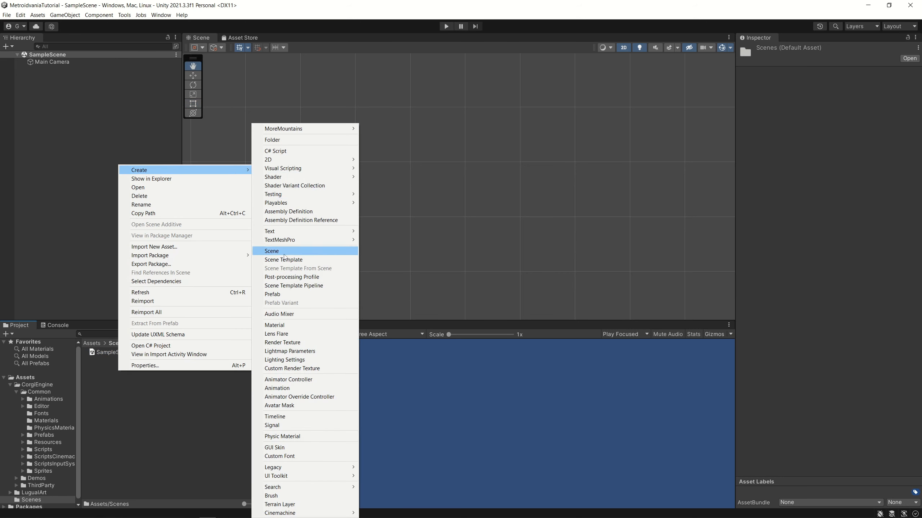
pyautogui.click(53, 196)
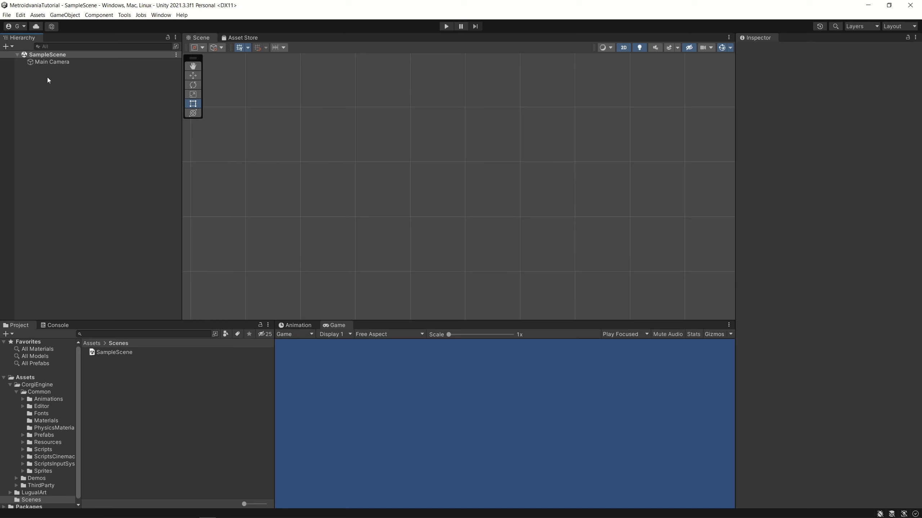
# Replace the scene's default Main Camera with the Regular Camera prefab from CorgiEngine/Common/Prefabs/Camera.
pyautogui.click(45, 62)
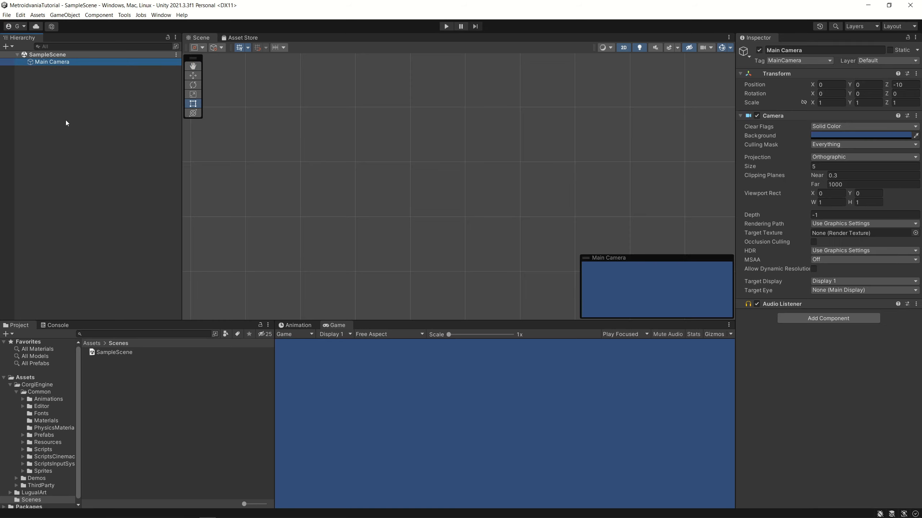
pyautogui.press('Delete')
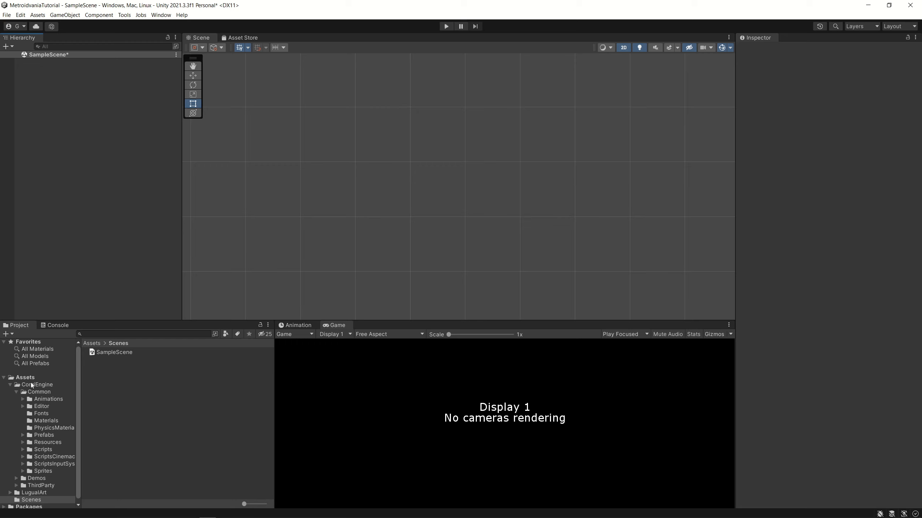
pyautogui.click(39, 385)
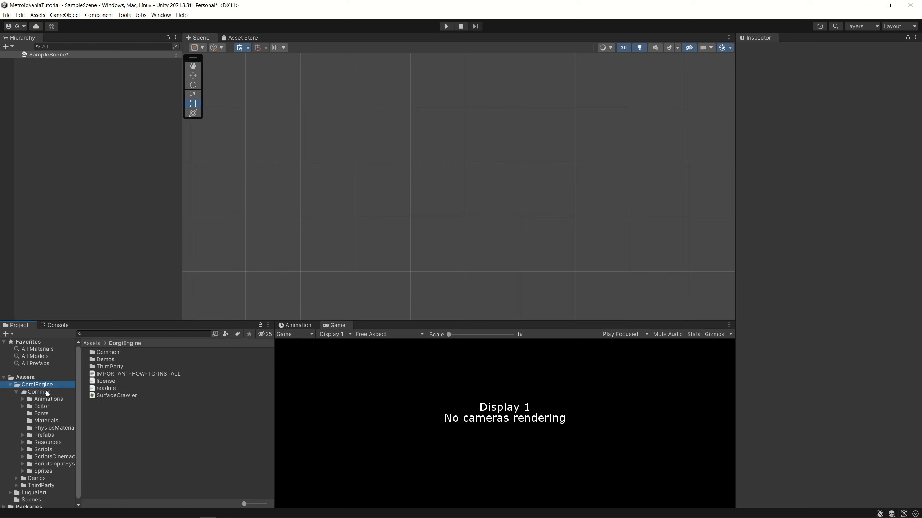
pyautogui.click(39, 393)
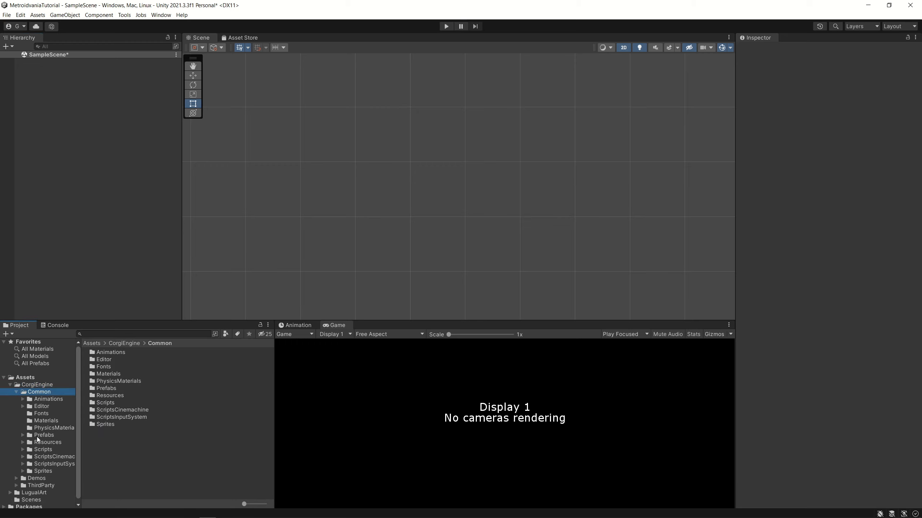
pyautogui.click(39, 436)
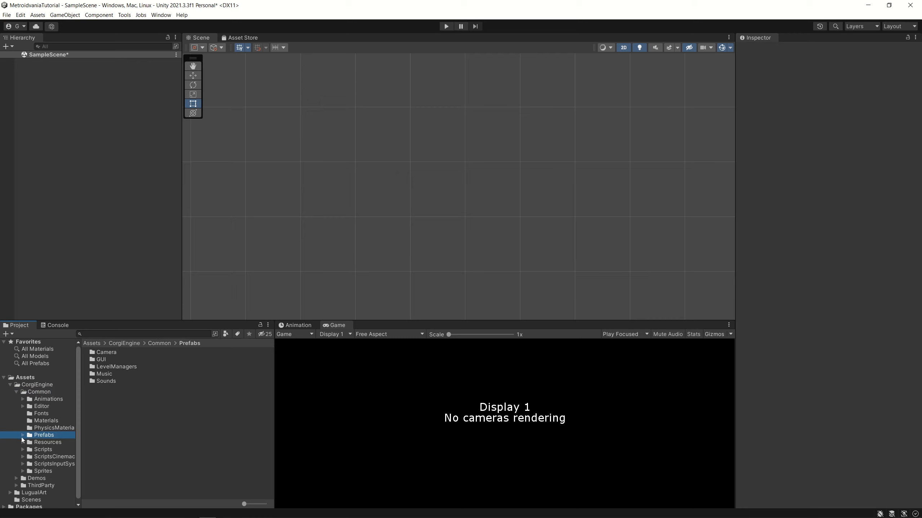
pyautogui.click(21, 435)
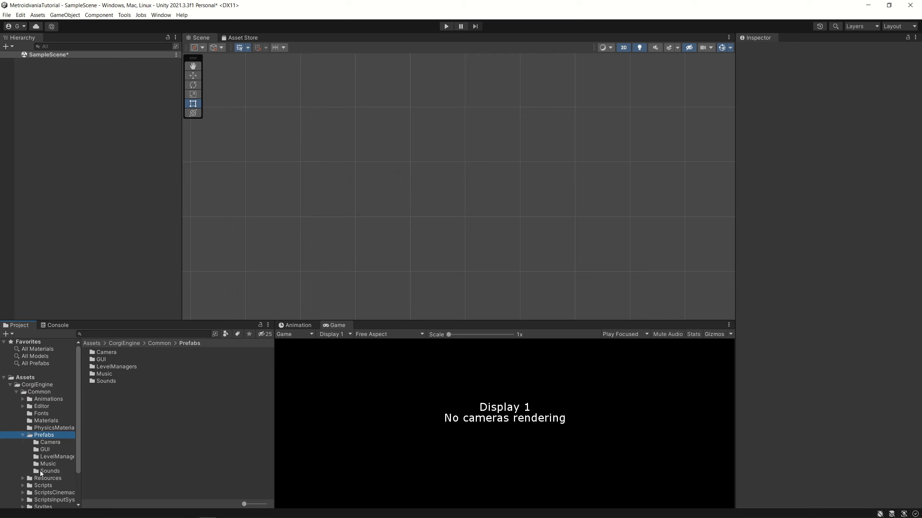
pyautogui.click(44, 444)
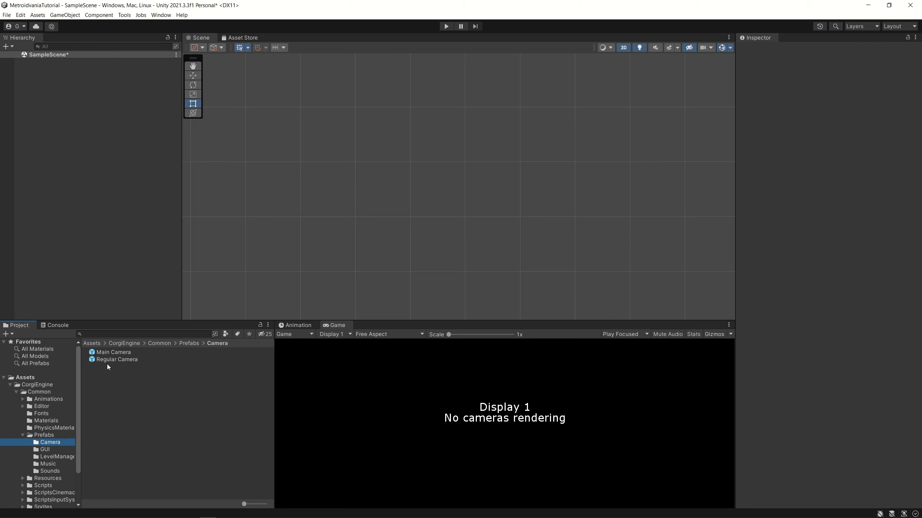
pyautogui.moveTo(109, 362); pyautogui.dragTo(78, 184)
pyautogui.moveTo(62, 76); pyautogui.dragTo(61, 76)
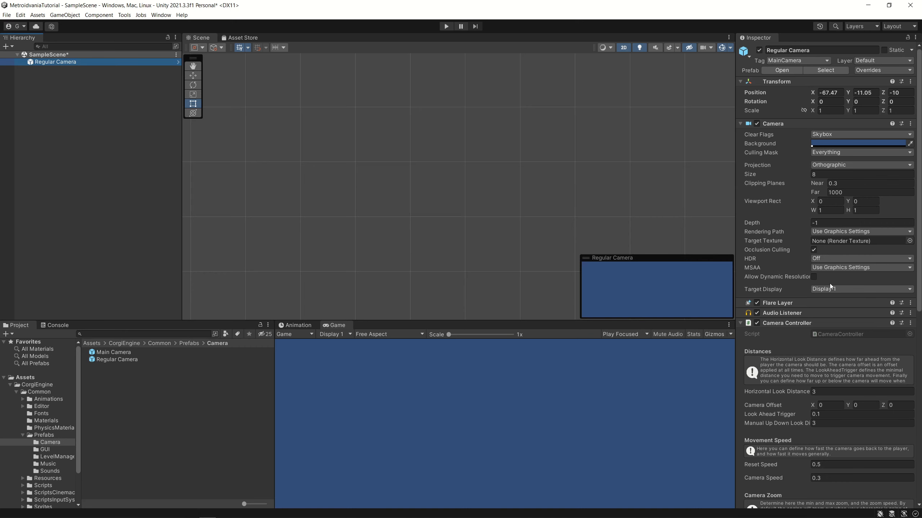
pyautogui.scroll(-5, 830, 284)
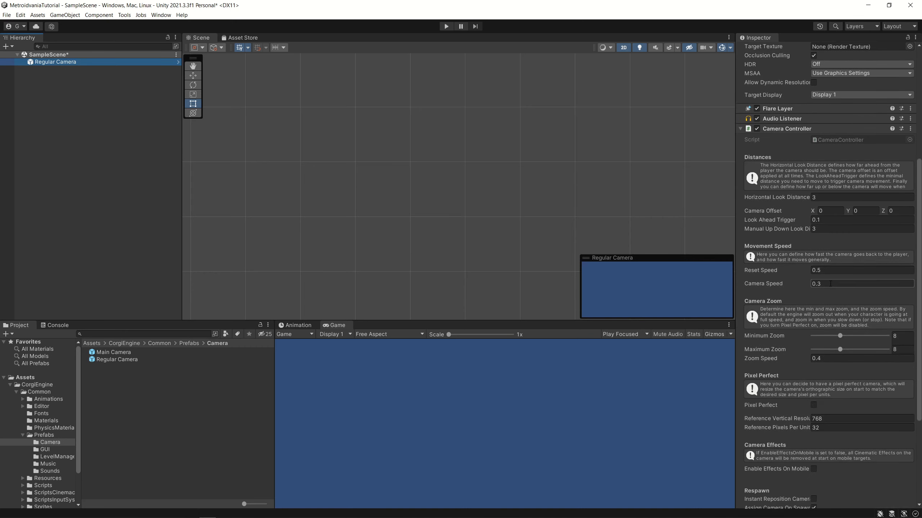
pyautogui.scroll(-1, 830, 284)
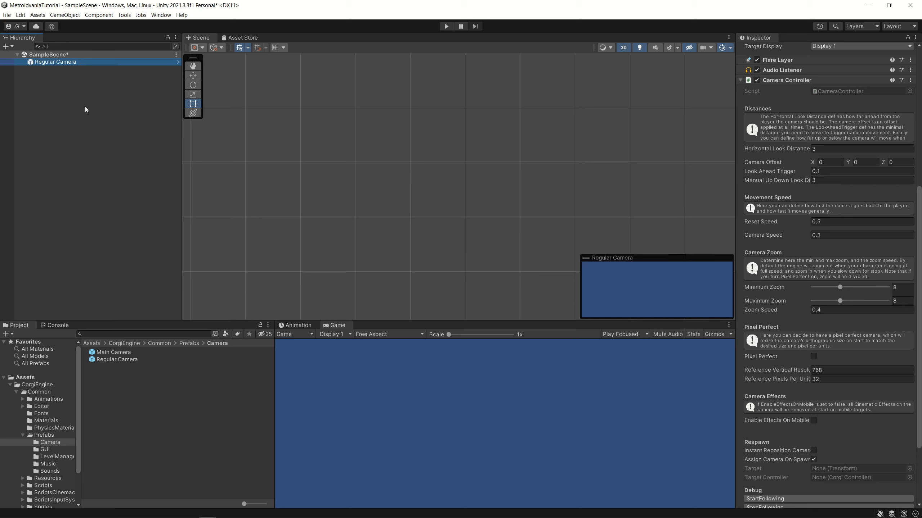
# Add the UICamera prefab from the CorgiEngine Prefabs/GUI folder to SampleScene.
pyautogui.click(45, 451)
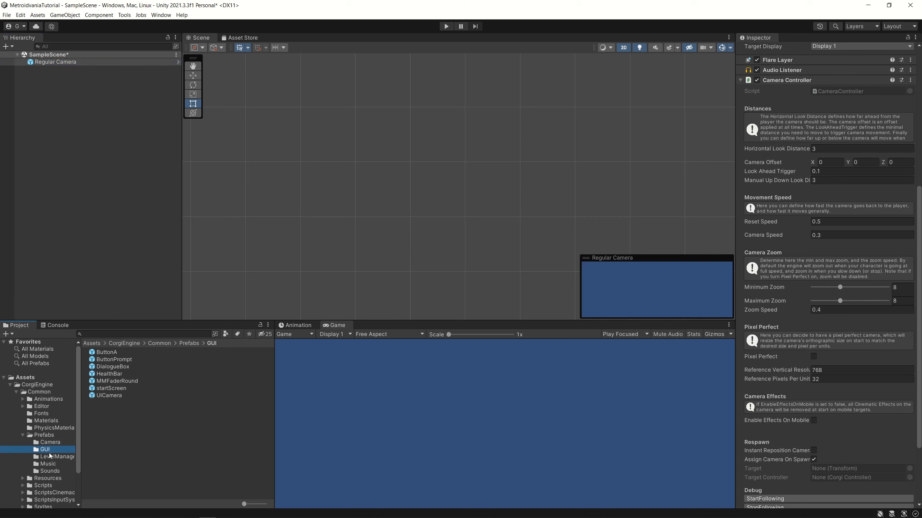
pyautogui.moveTo(113, 395); pyautogui.dragTo(80, 98)
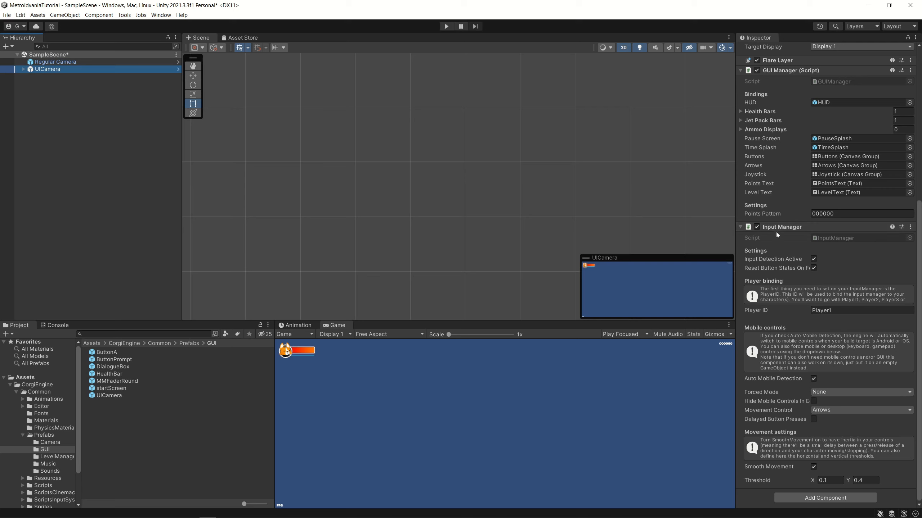
pyautogui.click(52, 105)
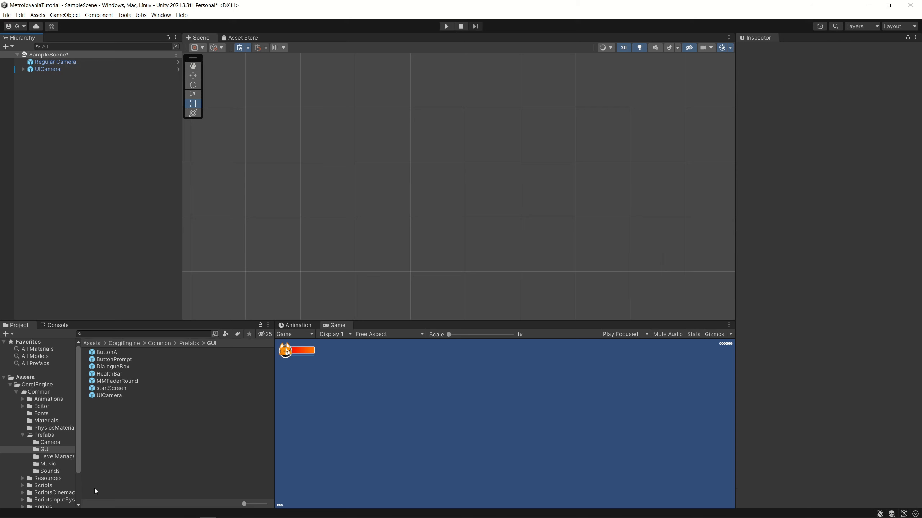
# Add the GameManagers prefab from the Prefabs/LevelManagers folder to the scene, keeping its Achievement Rules component enabled.
pyautogui.click(50, 458)
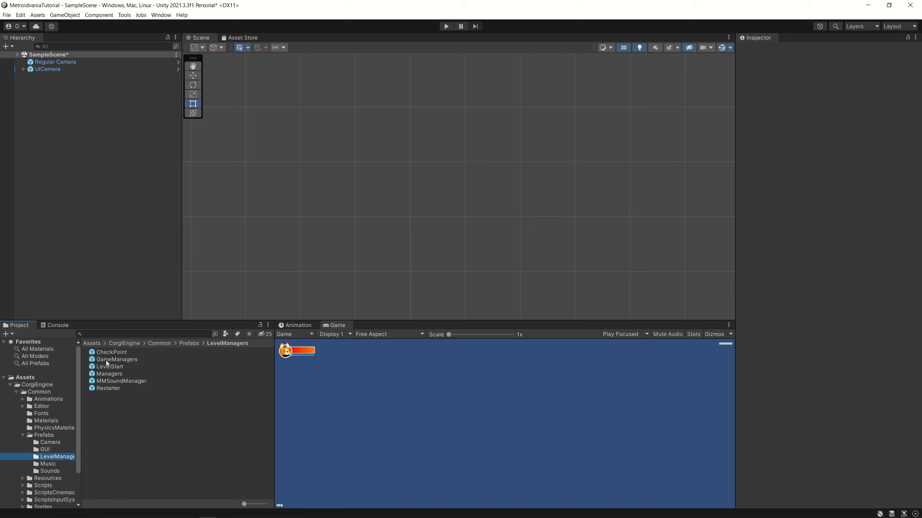
pyautogui.moveTo(120, 361); pyautogui.dragTo(44, 77)
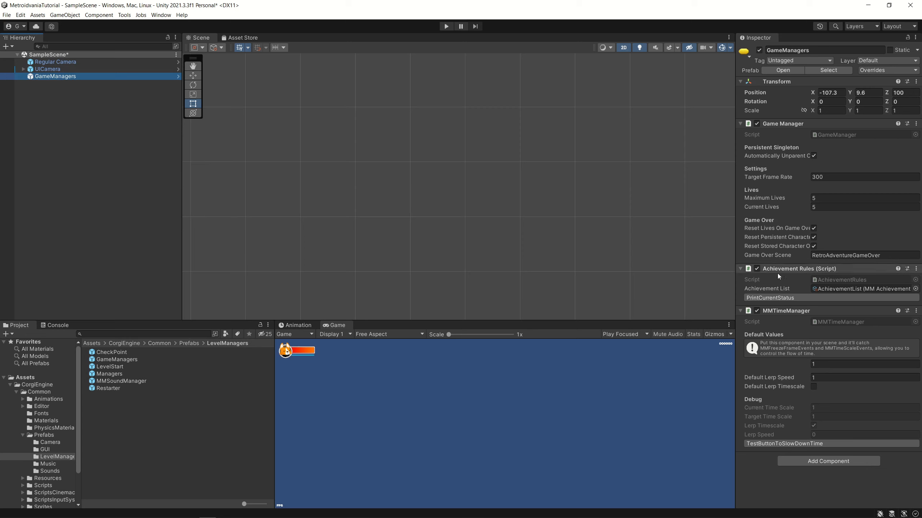
pyautogui.click(757, 268)
pyautogui.click(757, 269)
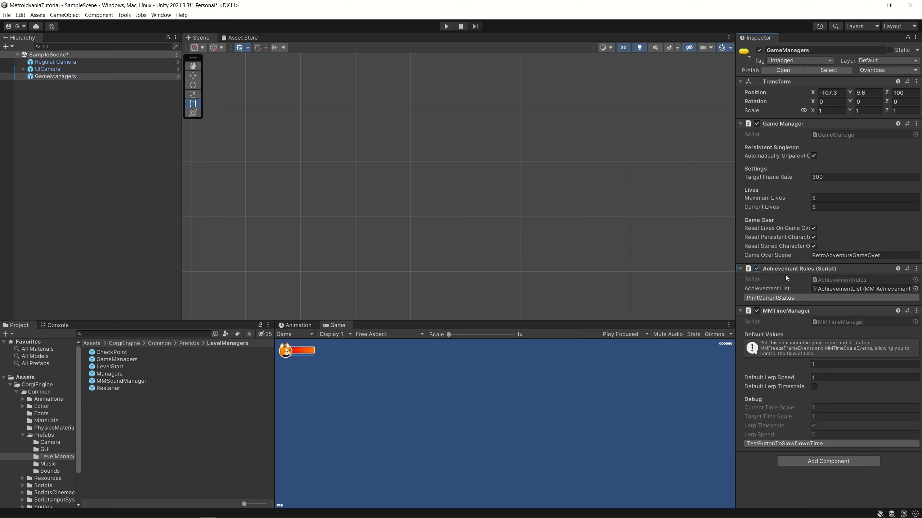
pyautogui.click(90, 172)
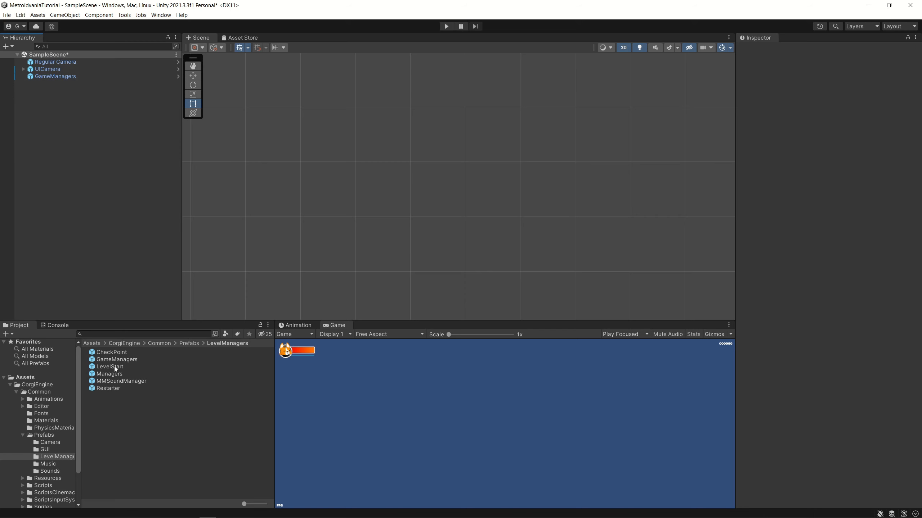
# Add the LevelStart checkpoint prefab from the Prefabs/LevelManagers folder to the scene.
pyautogui.click(104, 367)
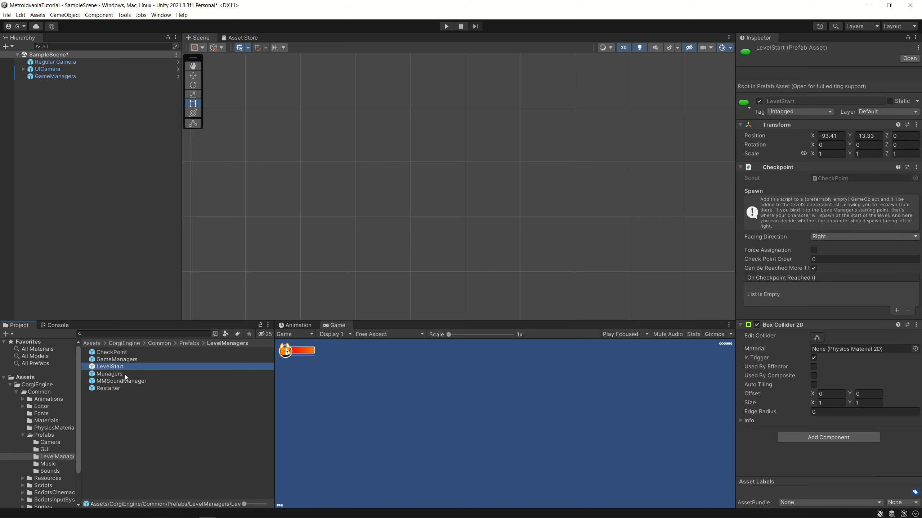
pyautogui.moveTo(108, 366); pyautogui.dragTo(67, 127)
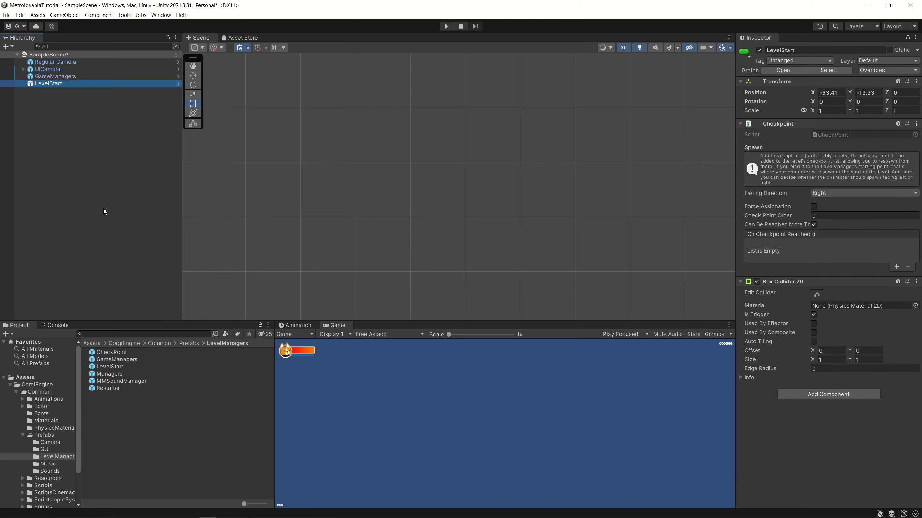
pyautogui.click(48, 84)
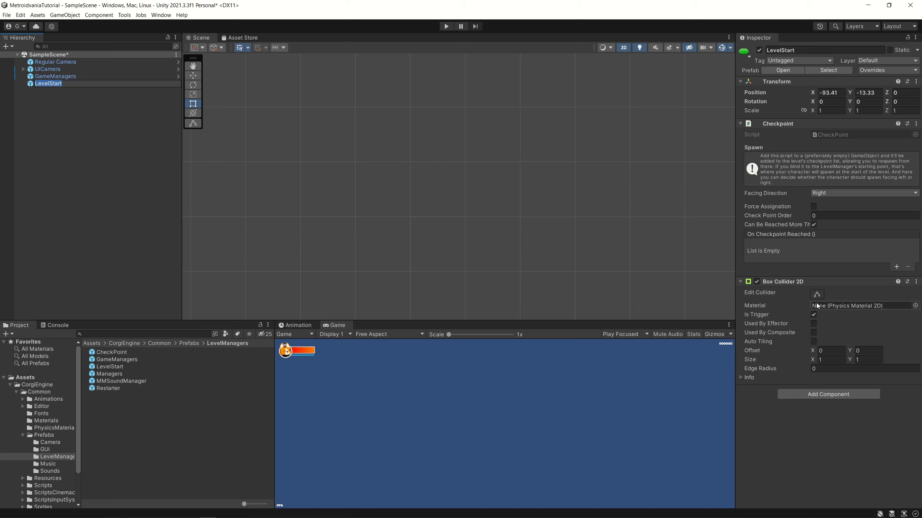
pyautogui.click(65, 147)
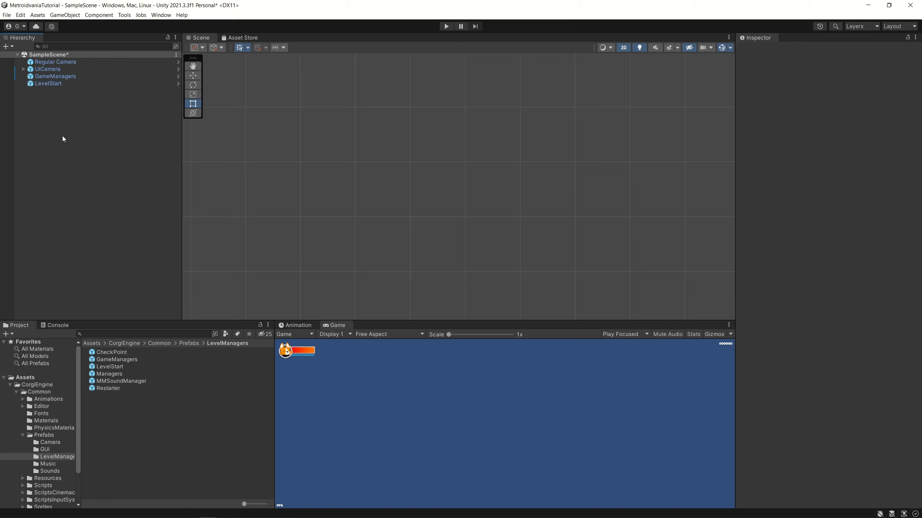
# Create an empty game object at the root of SampleScene and name it LevelManager.
pyautogui.rightClick(45, 103)
pyautogui.click(80, 198)
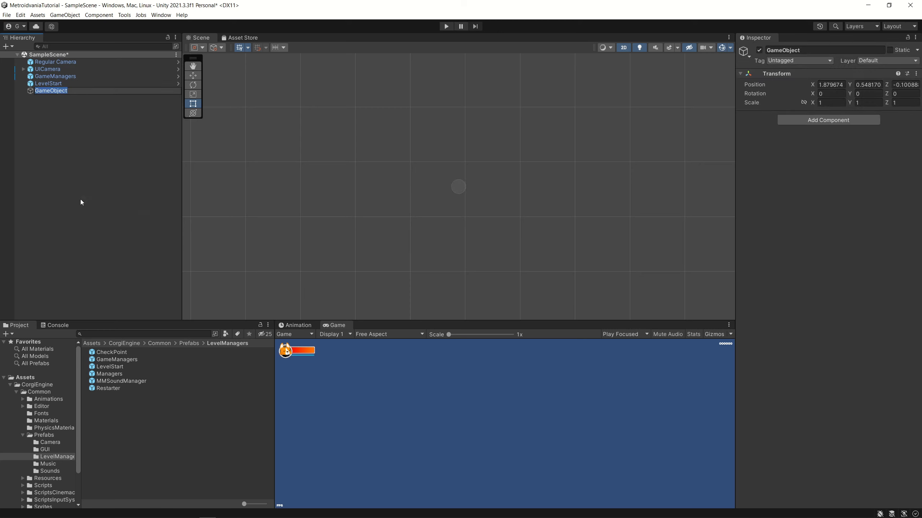
pyautogui.write('LevelManager')
pyautogui.press('Return')
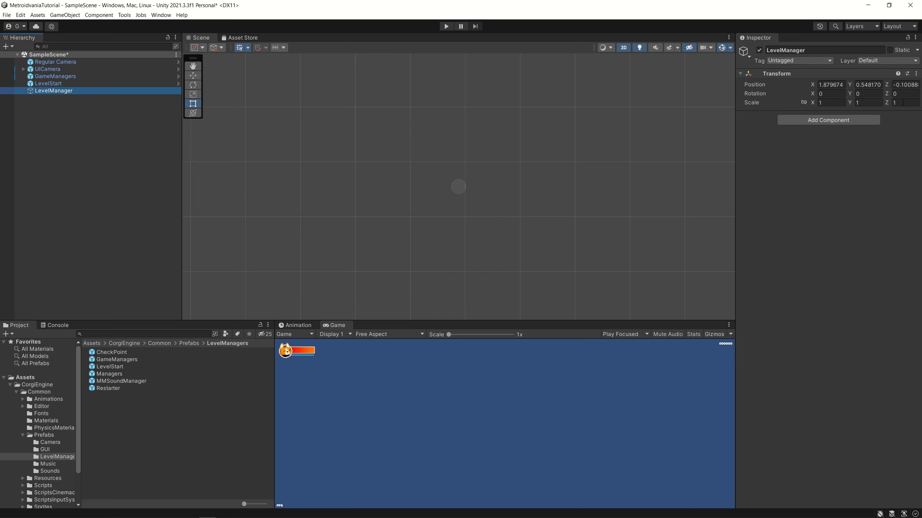
# Add the Level Manager component to the LevelManager object and save the scene.
pyautogui.click(834, 121)
pyautogui.write('level')
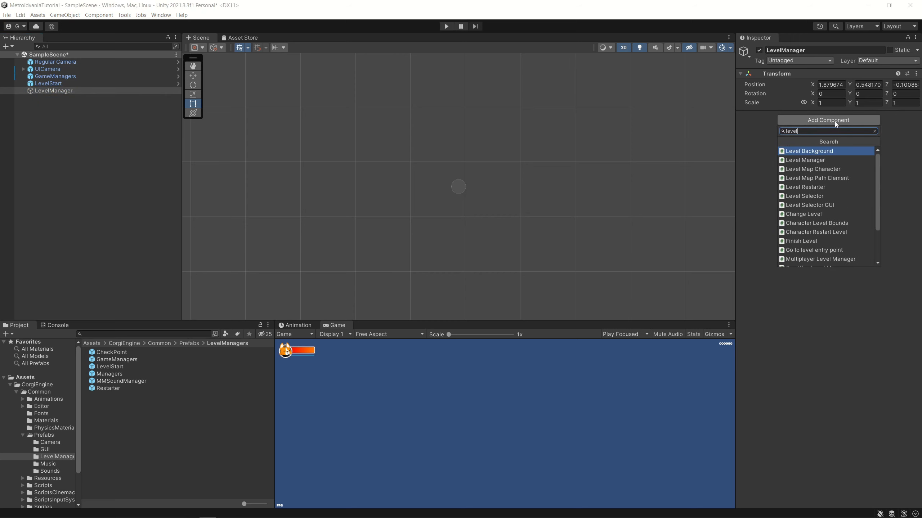
pyautogui.click(815, 161)
pyautogui.click(90, 193)
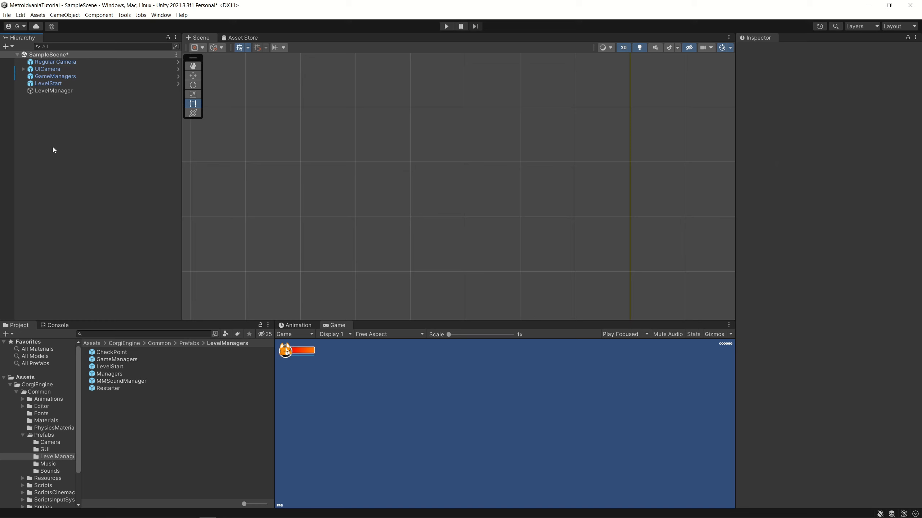
pyautogui.hotkey('ctrl', 's')
# Activate the Move tool and examine the positions of UICamera, GameManagers, LevelStart and LevelManager in the scene.
pyautogui.press('w')
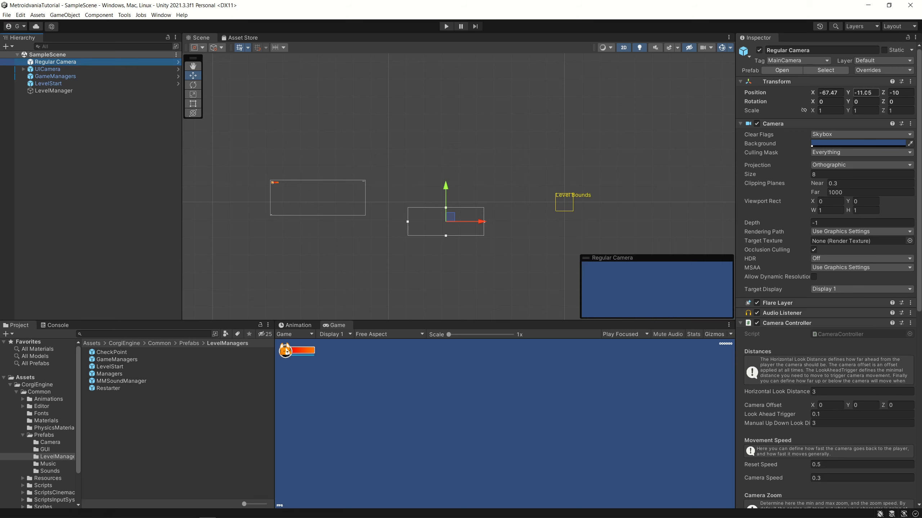
pyautogui.click(55, 69)
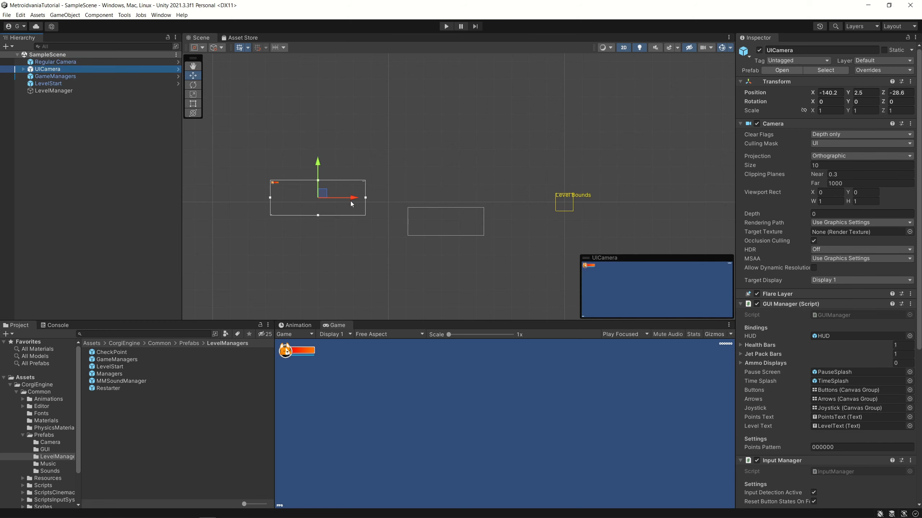
pyautogui.click(62, 75)
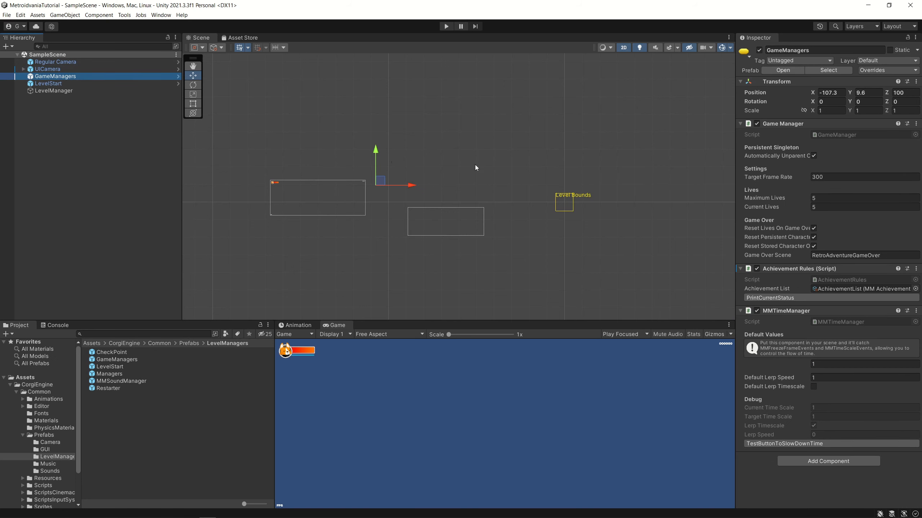
pyautogui.click(58, 85)
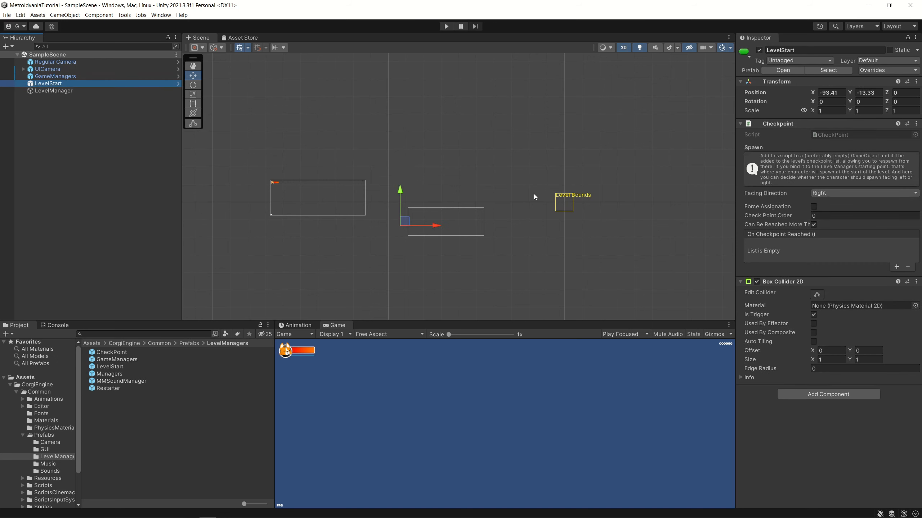
pyautogui.click(65, 91)
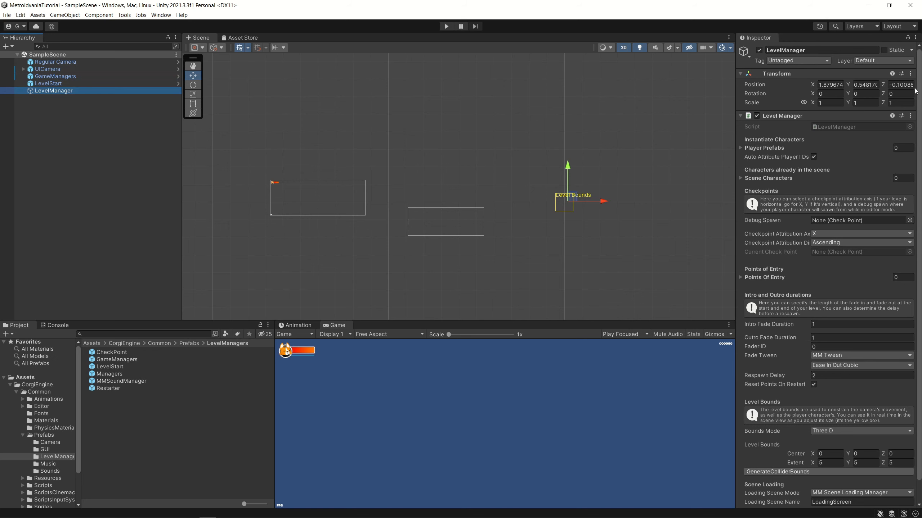
# Set the Regular Camera's X and Y position to 0.
pyautogui.click(55, 62)
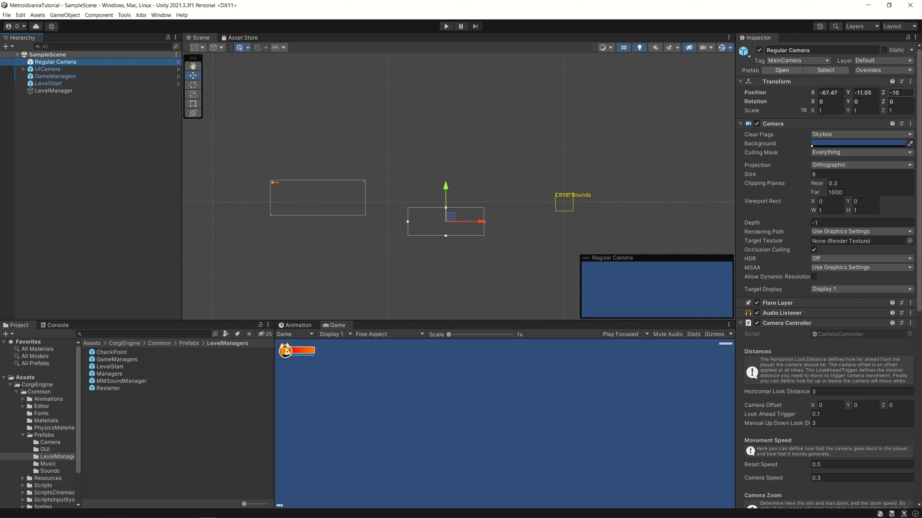
pyautogui.click(876, 92)
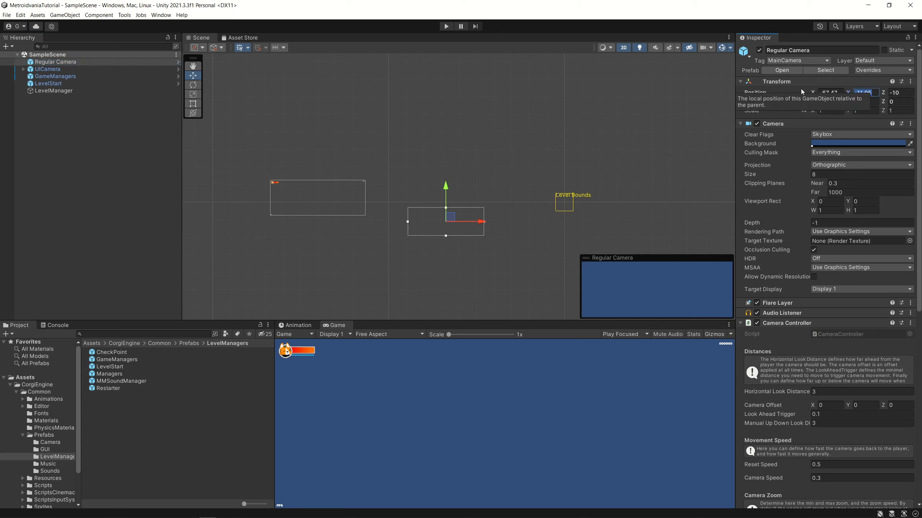
pyautogui.write('0')
pyautogui.hotkey('shift', 'Tab')
pyautogui.write('0')
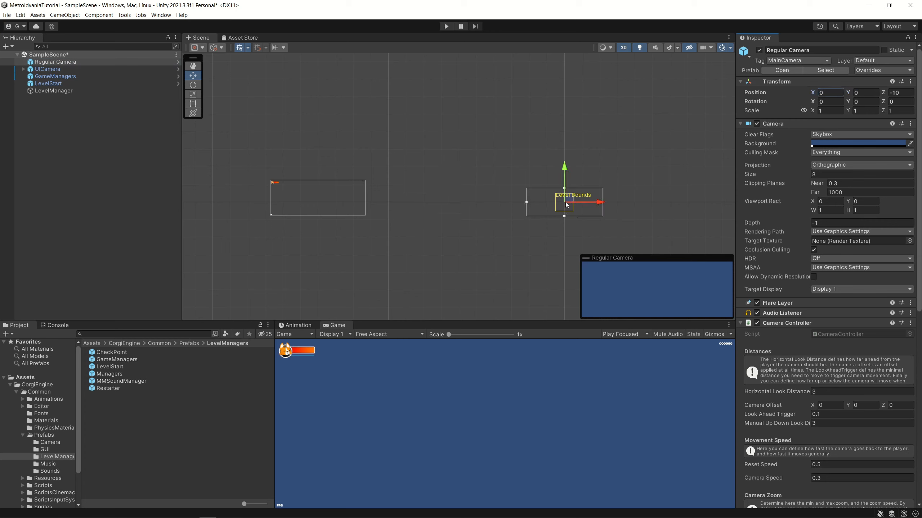
# Set the UICamera's Z position to 0.
pyautogui.click(48, 69)
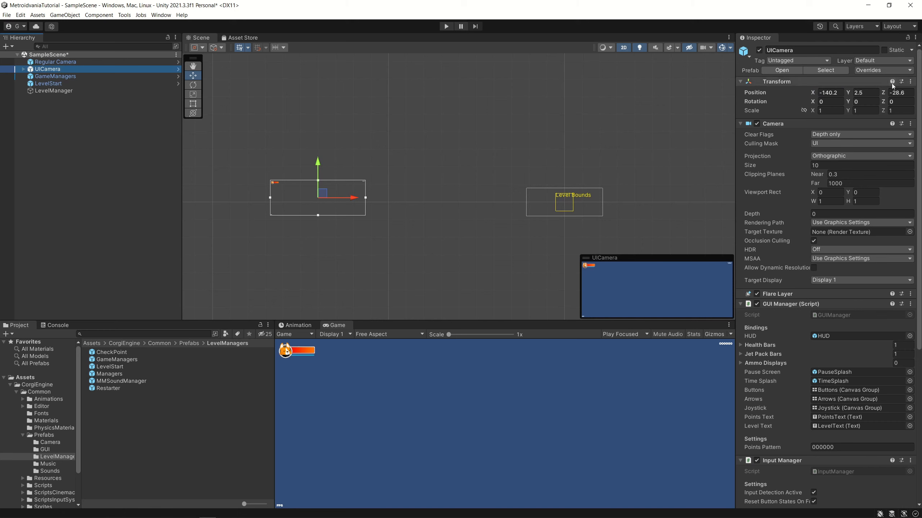
pyautogui.moveTo(907, 94); pyautogui.dragTo(865, 94)
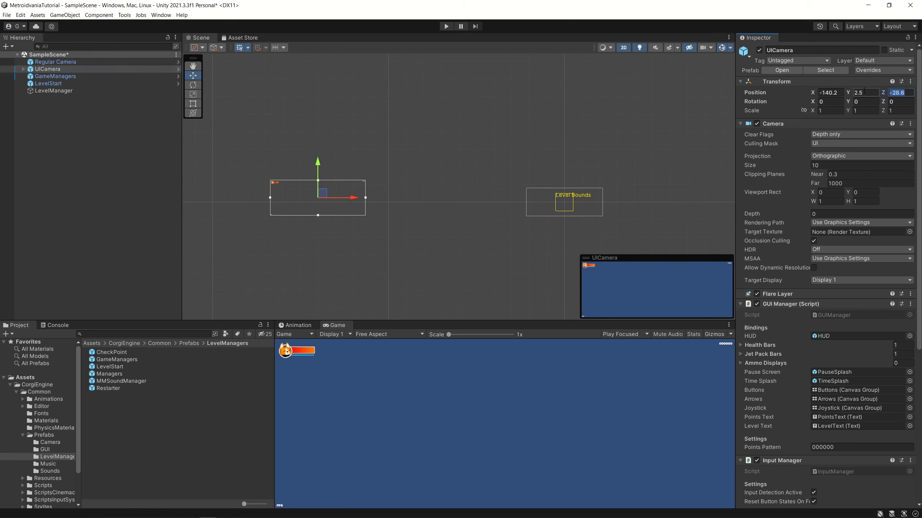
pyautogui.write('0')
pyautogui.click(454, 129)
pyautogui.click(308, 193)
# Move GameManagers away from the level area to about X -169.5, Y 51.1, and set its Z position to 0.
pyautogui.click(53, 77)
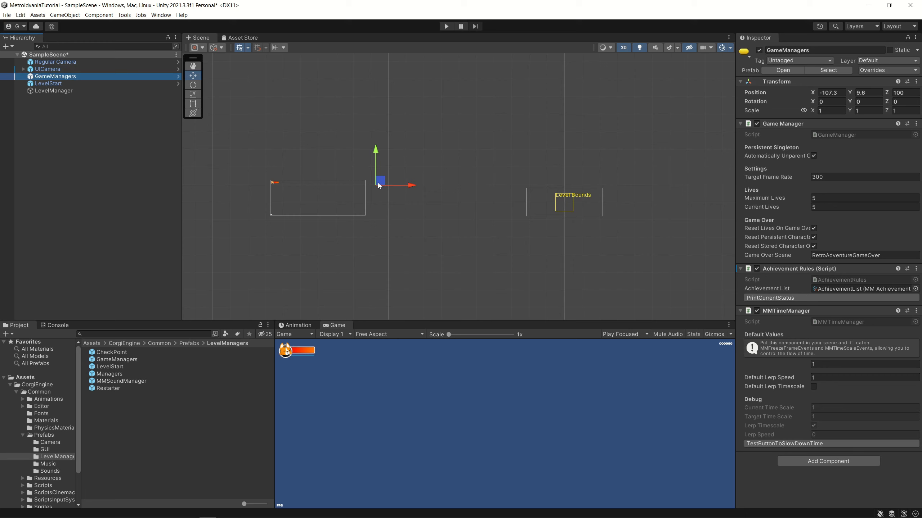
pyautogui.moveTo(380, 183); pyautogui.dragTo(273, 112)
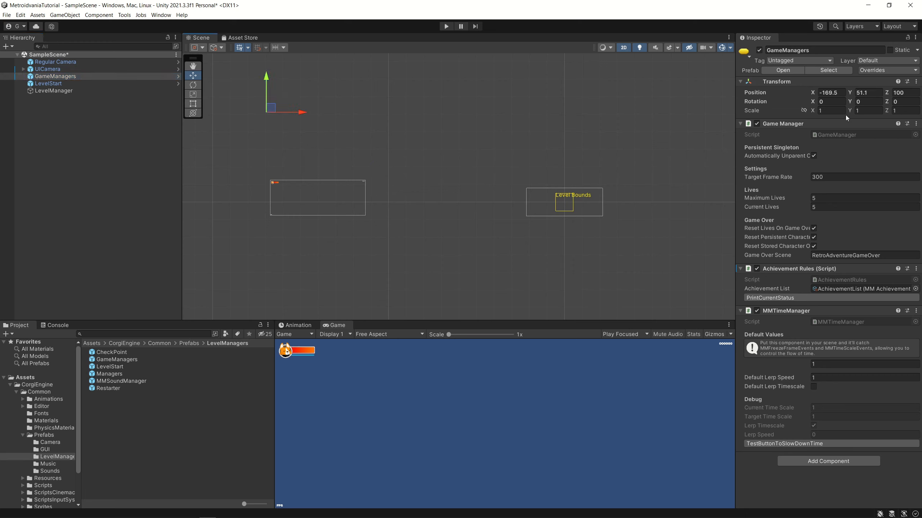
pyautogui.click(912, 93)
pyautogui.write('0')
# Set LevelStart's X and Y position to 0 and reset its Transform.
pyautogui.click(63, 83)
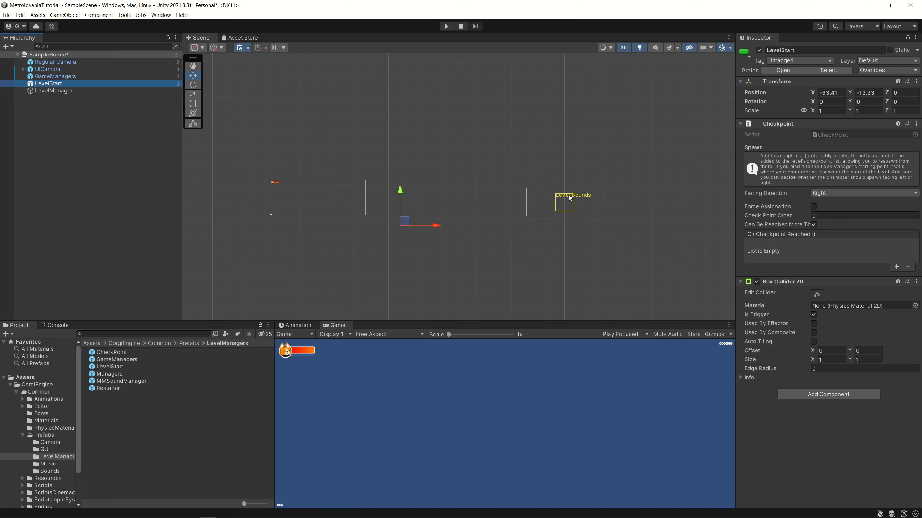
pyautogui.click(838, 94)
pyautogui.write('0')
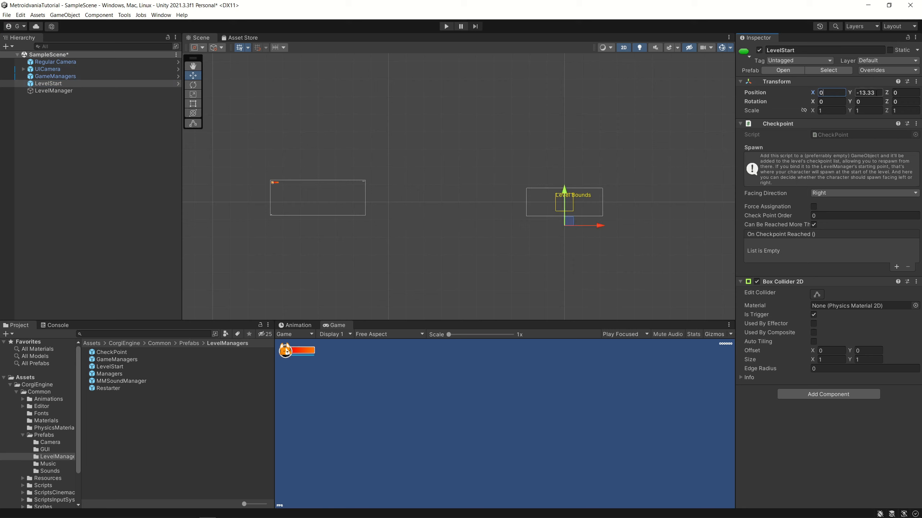
pyautogui.write('0')
pyautogui.click(916, 82)
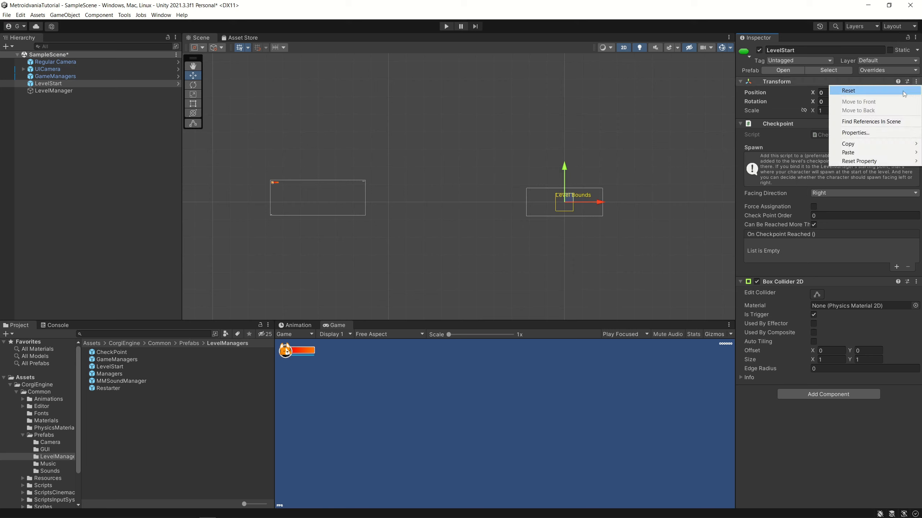
pyautogui.click(864, 91)
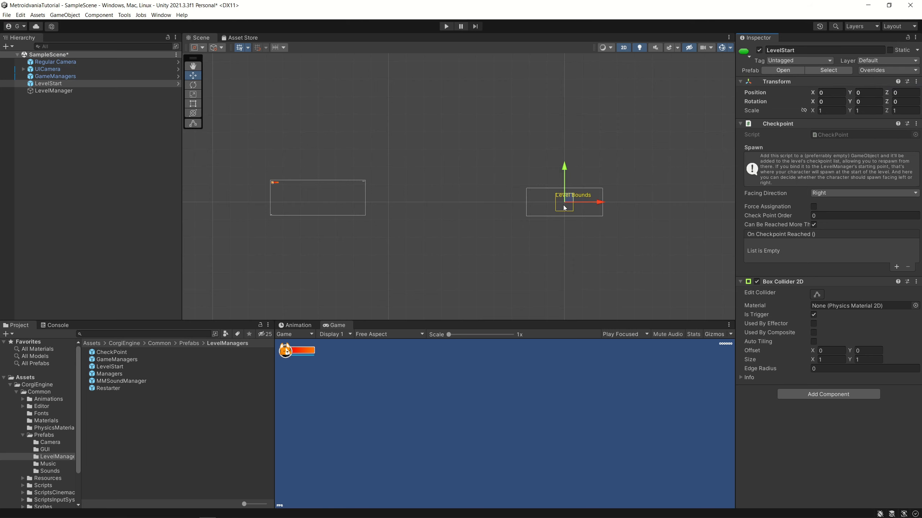
# Reset the Transform of the LevelManager object to the scene origin.
pyautogui.click(64, 91)
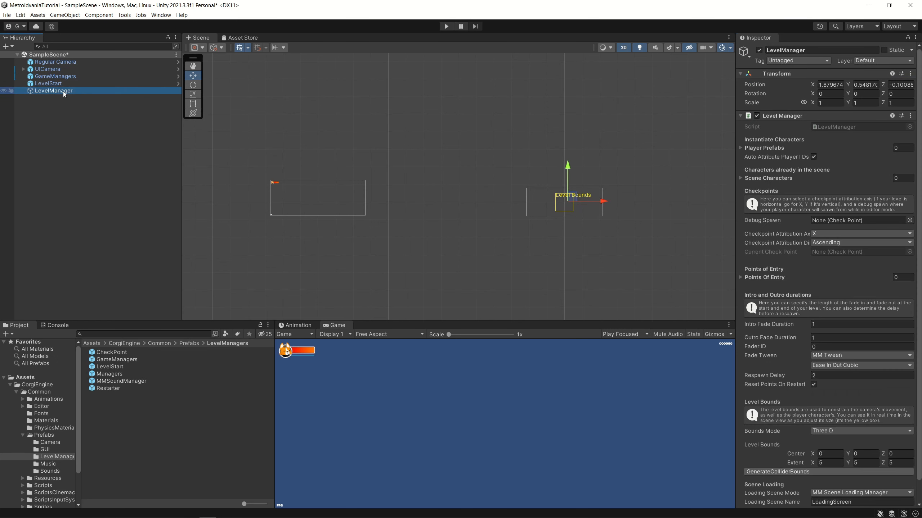
pyautogui.click(913, 73)
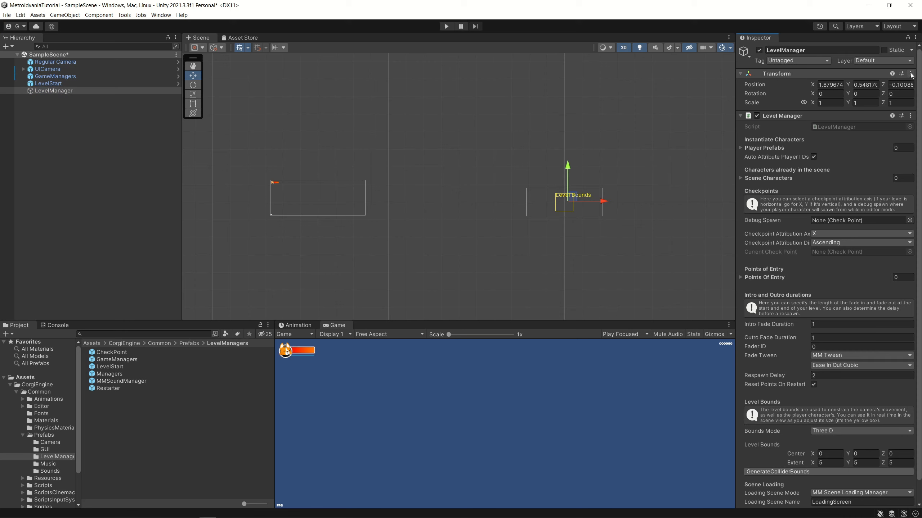
pyautogui.click(911, 74)
pyautogui.click(845, 80)
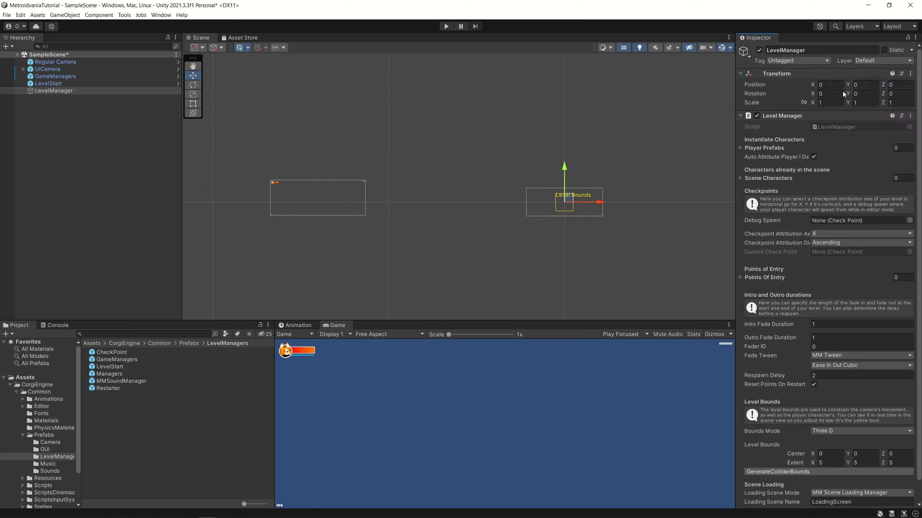
# Clear the selection, check the level bounds around the origin up close and save the scene.
pyautogui.click(629, 242)
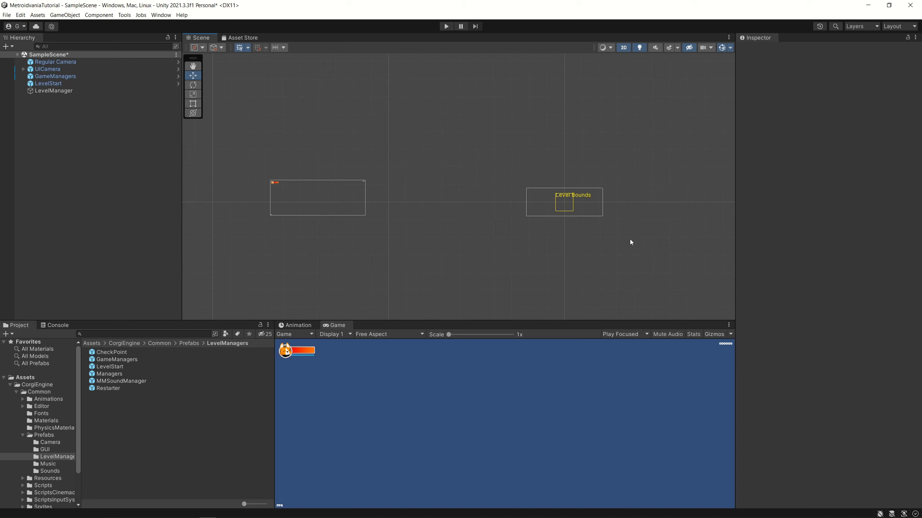
pyautogui.scroll(2, 573, 213)
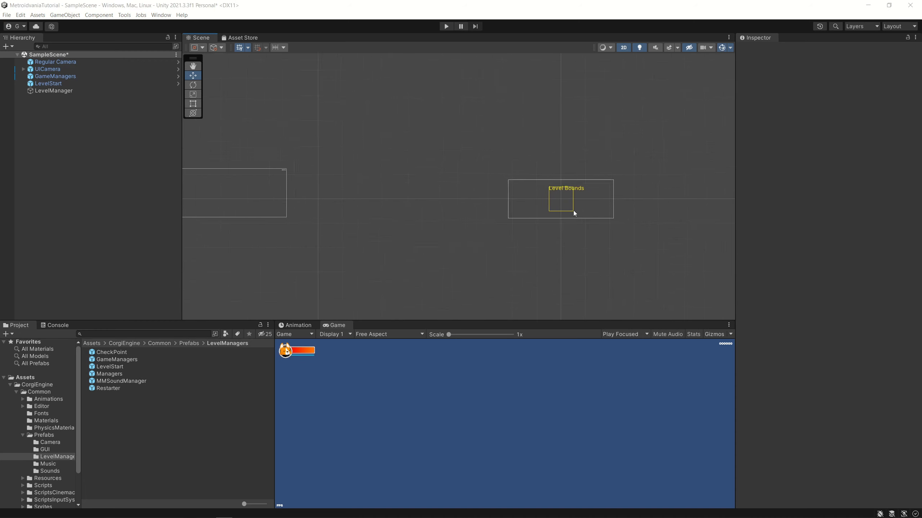
pyautogui.moveTo(581, 228); pyautogui.dragTo(471, 228, button='middle')
pyautogui.scroll(3, 471, 226)
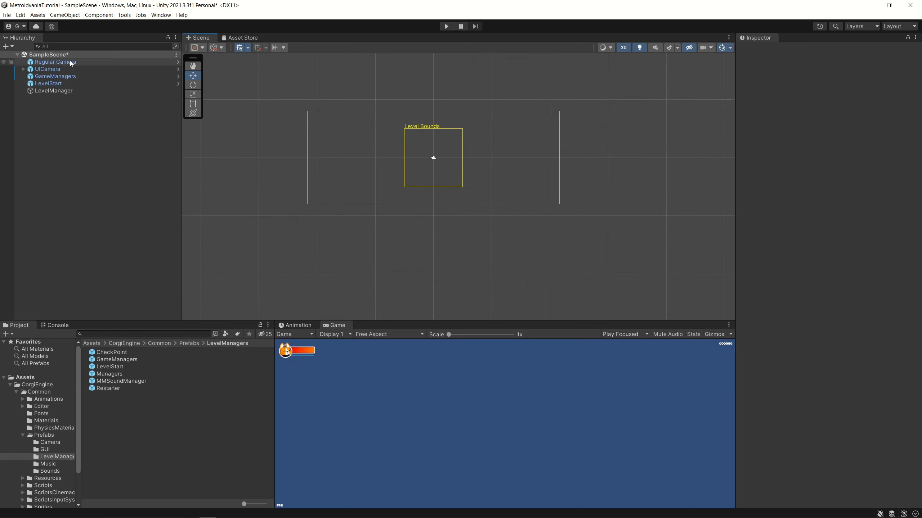
pyautogui.click(6, 14)
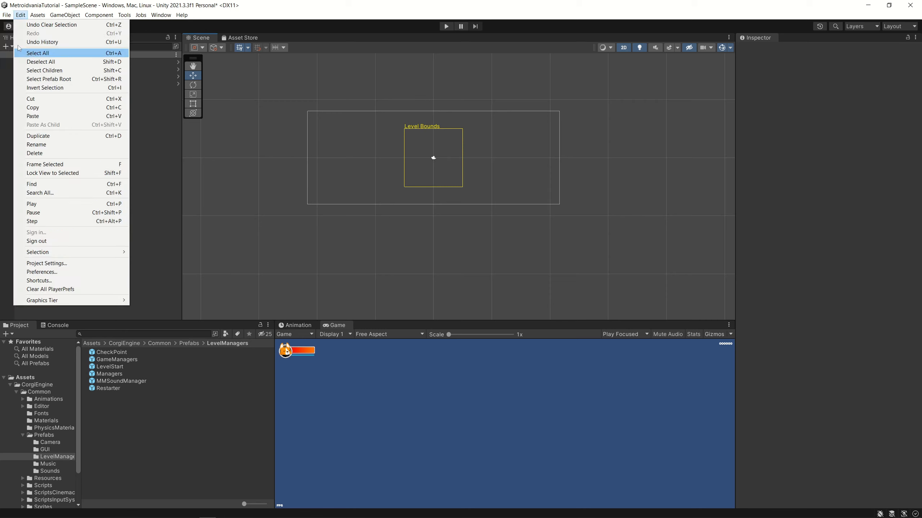
pyautogui.click(19, 54)
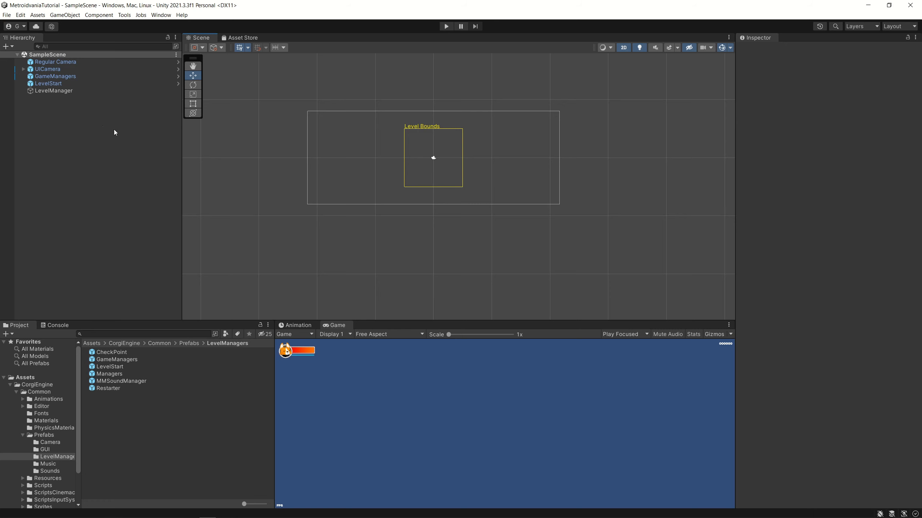
# Set the LevelManager's Level Bounds extent to X 50 and Y 20.
pyautogui.click(49, 93)
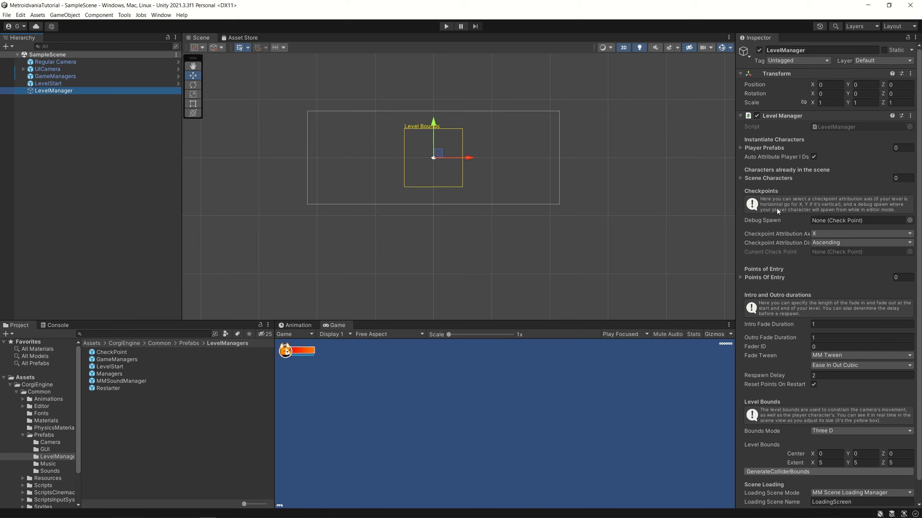
pyautogui.scroll(-2, 794, 238)
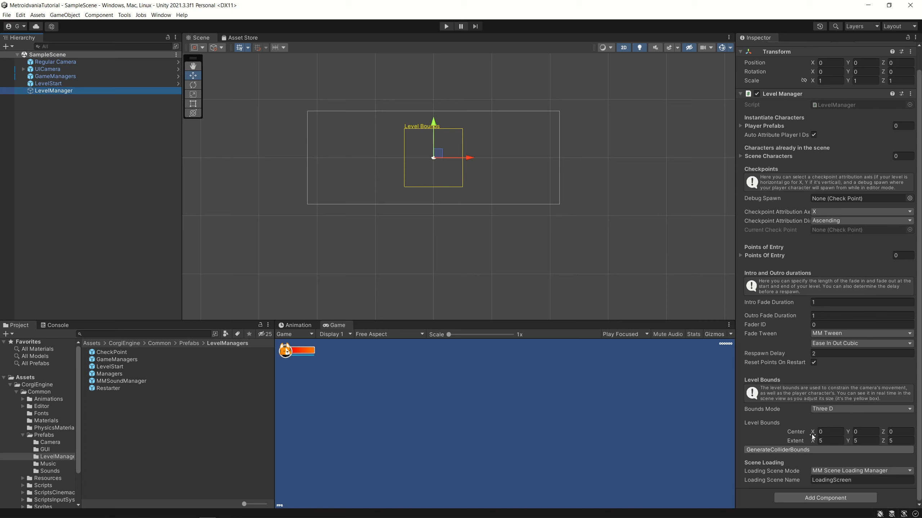
pyautogui.moveTo(814, 442); pyautogui.dragTo(868, 442)
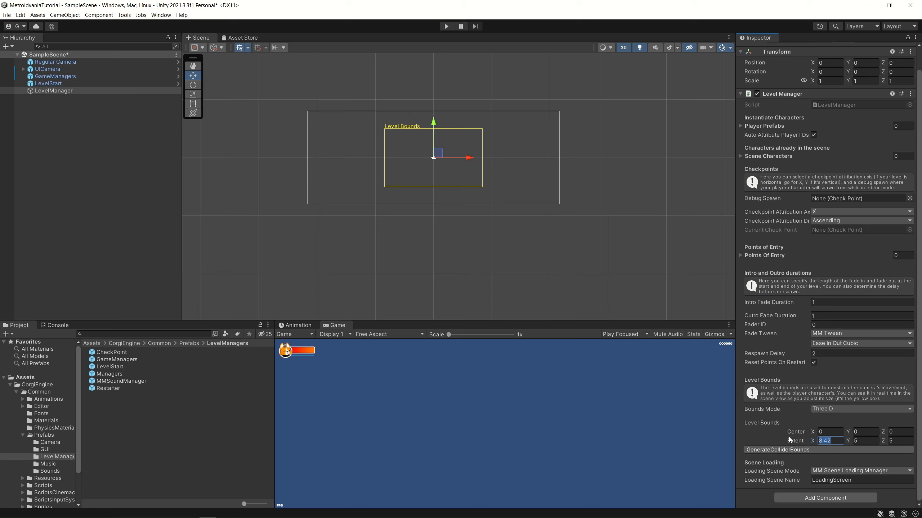
pyautogui.write('50')
pyautogui.press('Tab')
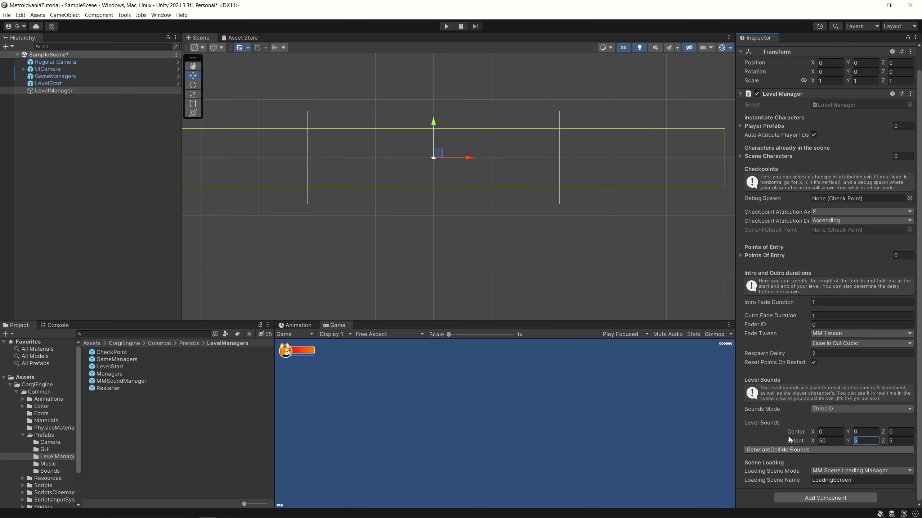
pyautogui.write('20')
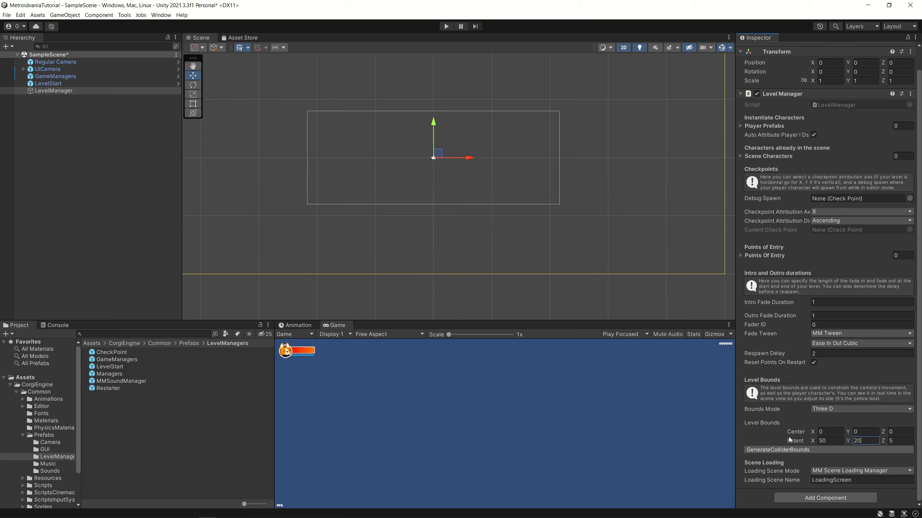
pyautogui.press('Tab')
pyautogui.click(618, 227)
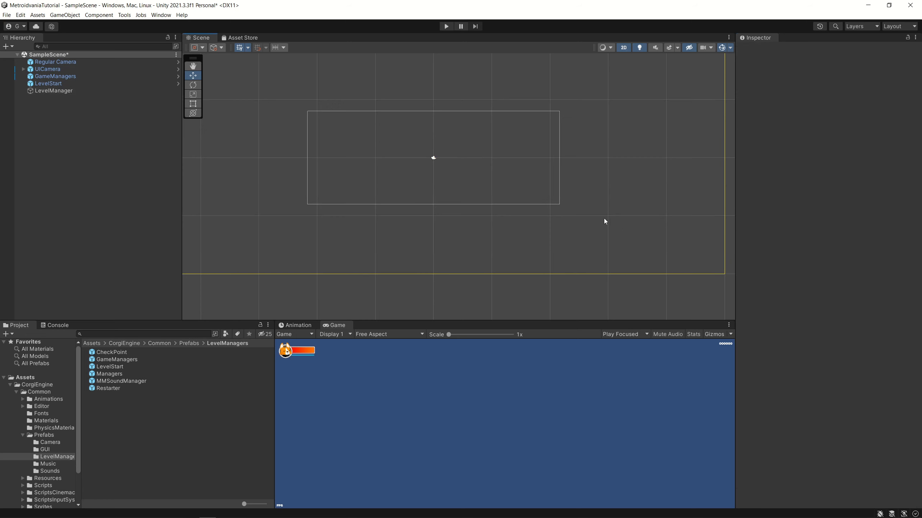
pyautogui.scroll(-4, 530, 192)
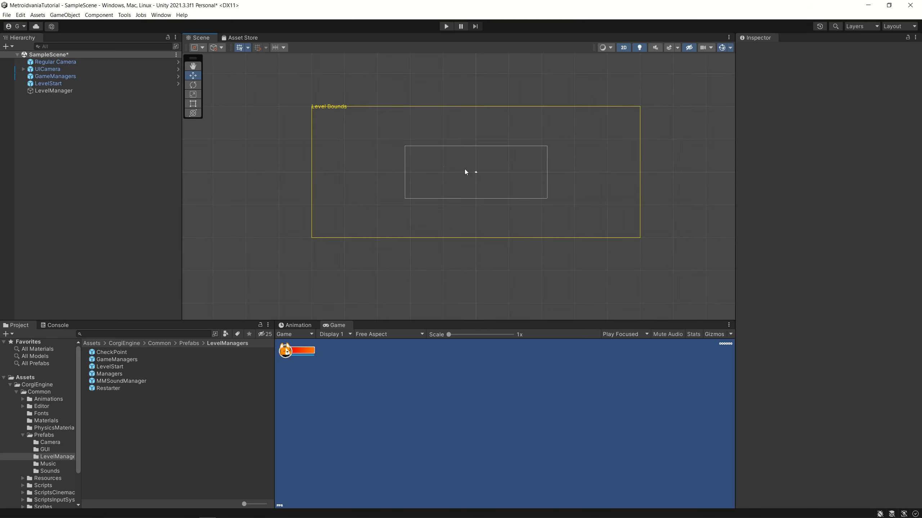
# Move LevelStart inside the level bounds near their left edge, to about X -44.8, Y -8.2, and save the scene.
pyautogui.click(49, 83)
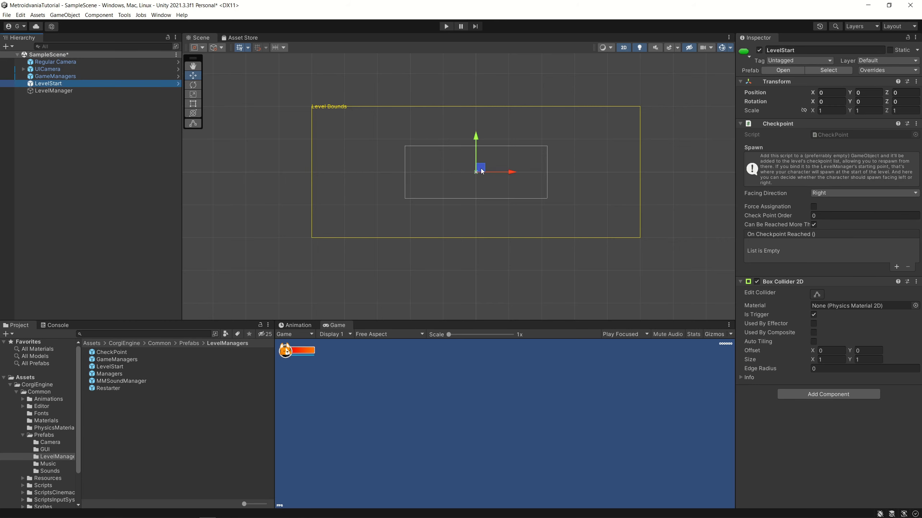
pyautogui.moveTo(484, 170); pyautogui.dragTo(334, 198)
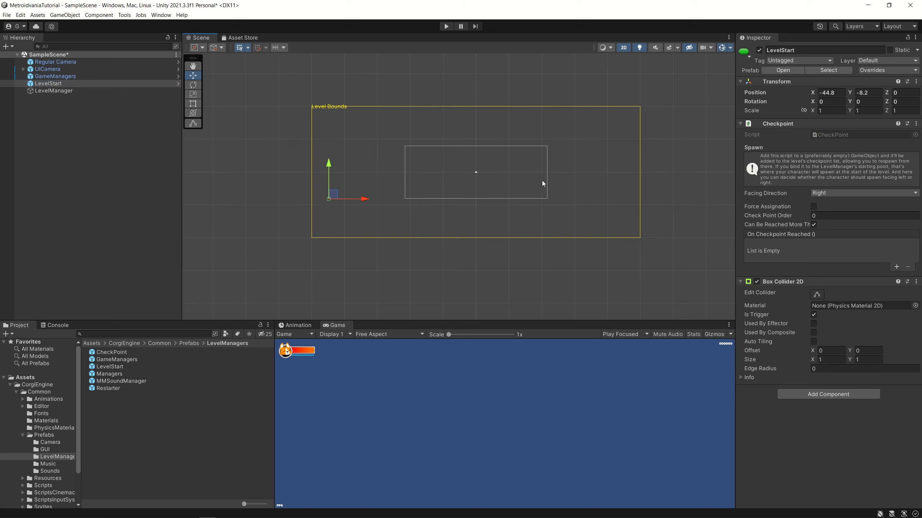
pyautogui.hotkey('ctrl', 's')
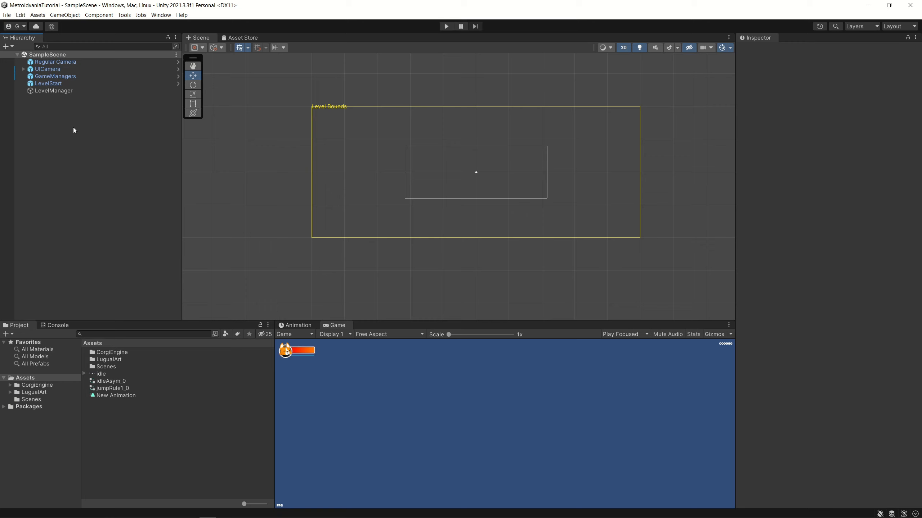
# Review the components of Regular Camera, UICamera, GameManagers and LevelStart, leaving their names as they are.
pyautogui.click(60, 63)
pyautogui.click(48, 69)
pyautogui.click(52, 77)
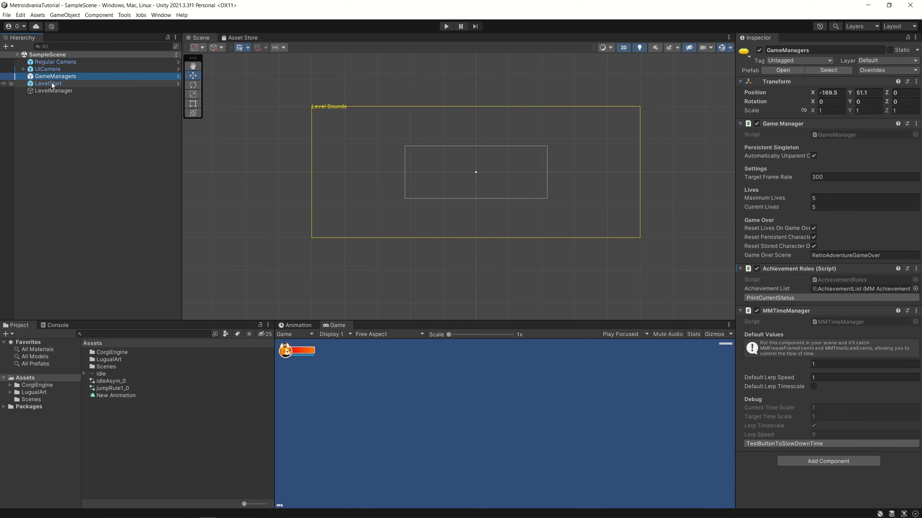
pyautogui.click(53, 84)
pyautogui.click(40, 63)
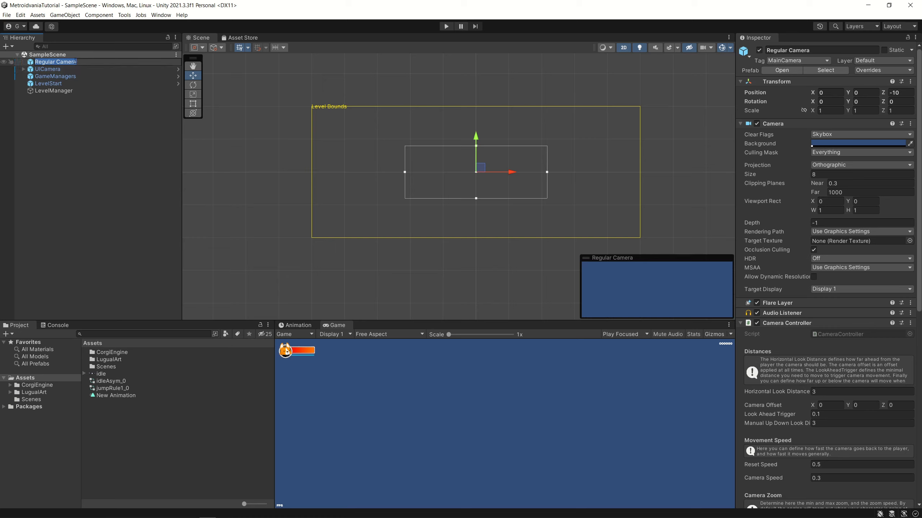
pyautogui.click(80, 125)
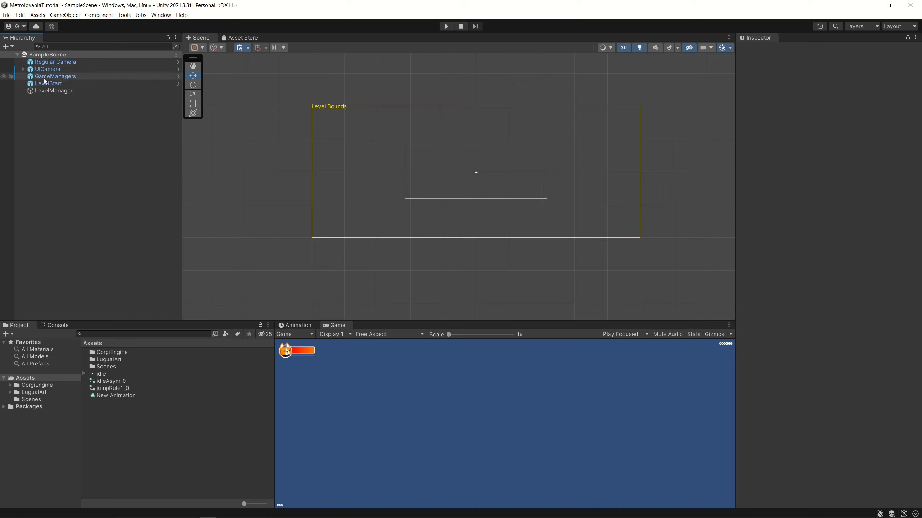
# Create a folder named CE_Prefabs directly under the project's Assets folder.
pyautogui.click(10, 386)
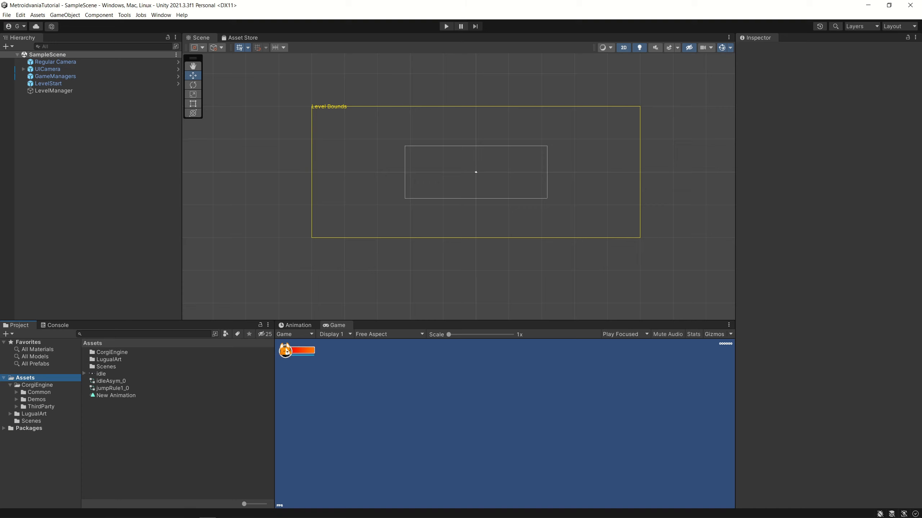
pyautogui.click(10, 386)
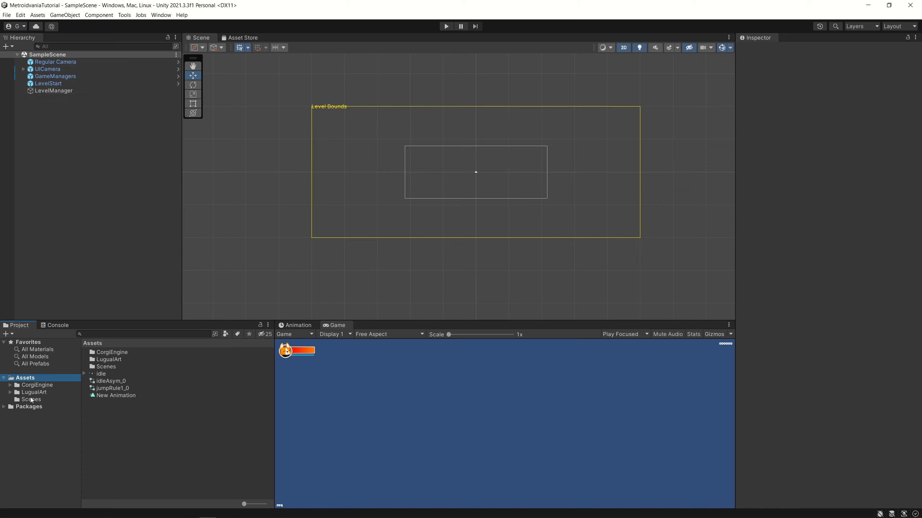
pyautogui.rightClick(31, 379)
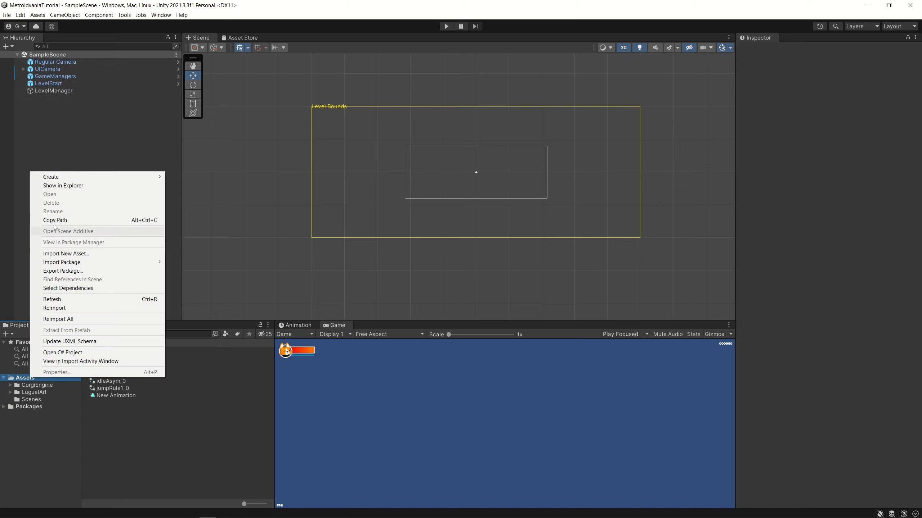
pyautogui.moveTo(69, 176)
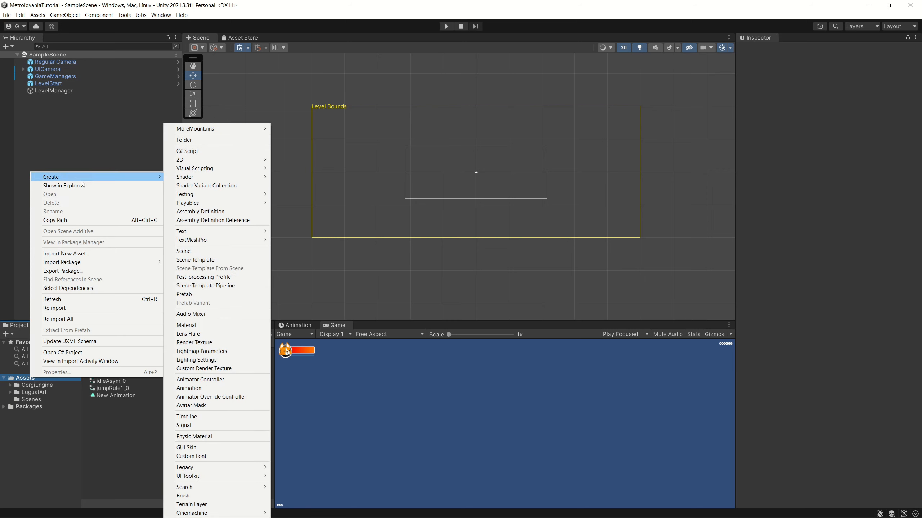
pyautogui.click(187, 140)
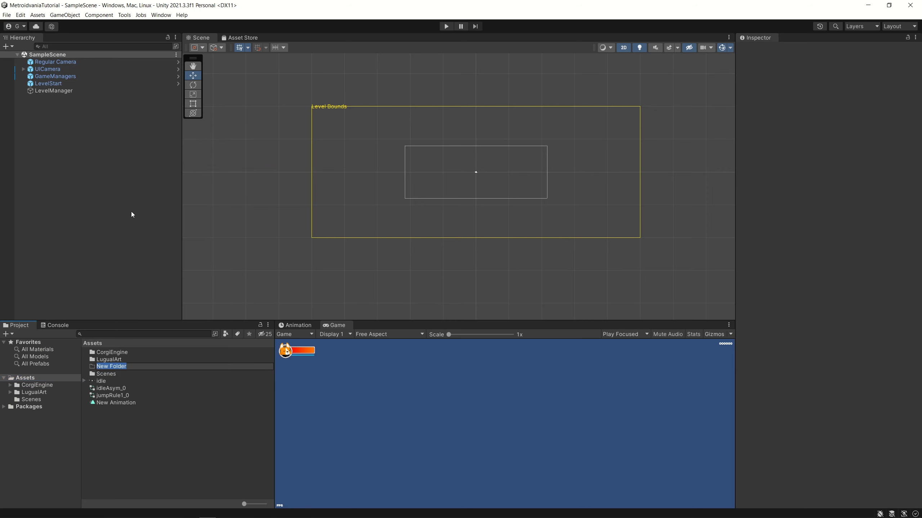
pyautogui.write('CE_Prefabs')
pyautogui.press('Return')
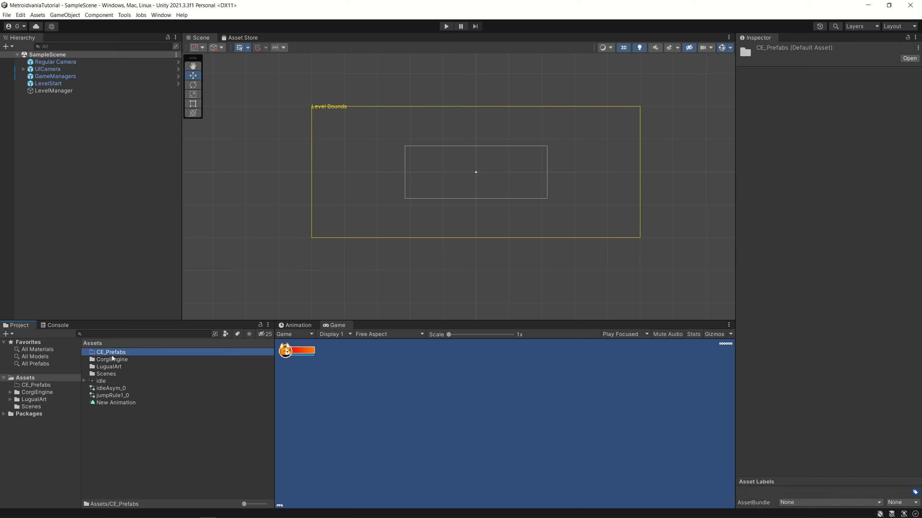
# Unpack the Regular Camera prefab instance completely and clear the selection.
pyautogui.click(51, 62)
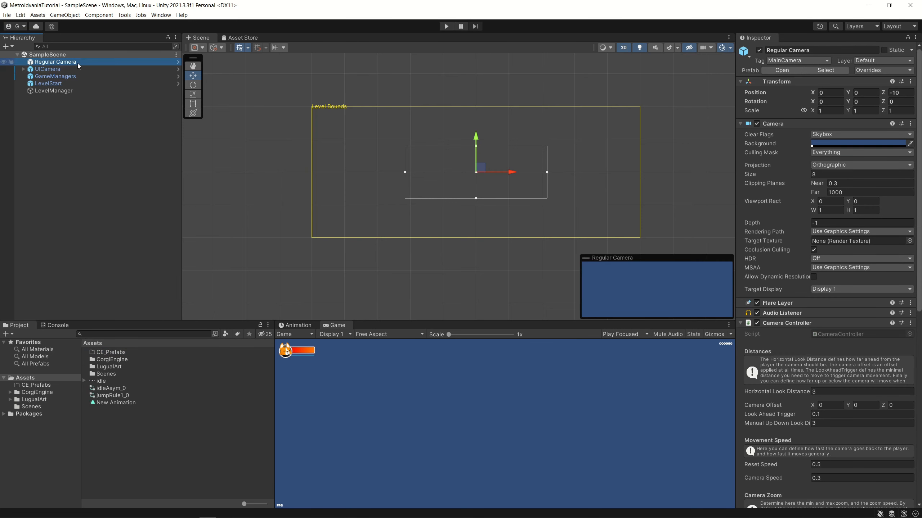
pyautogui.rightClick(56, 65)
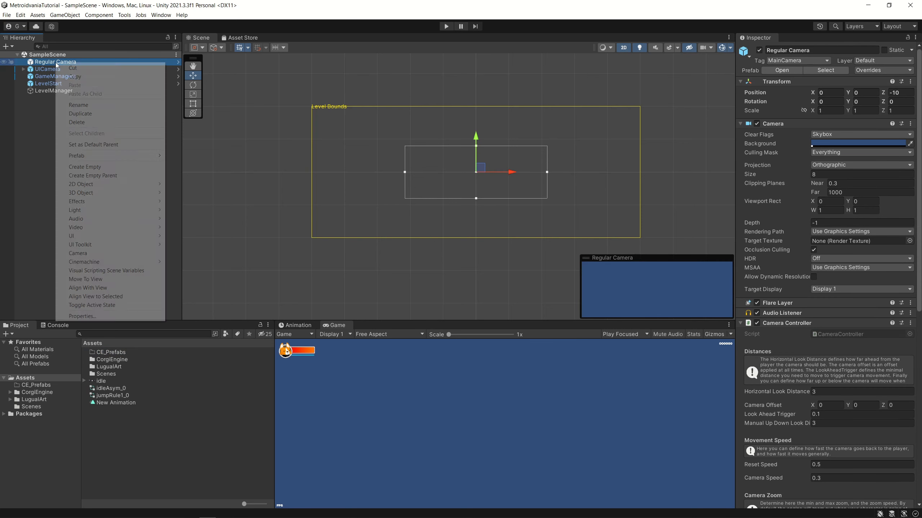
pyautogui.moveTo(110, 158)
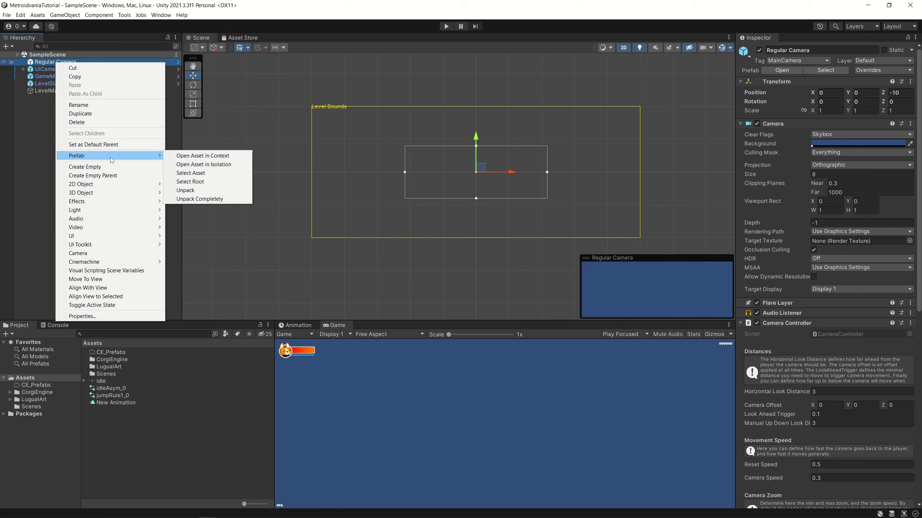
pyautogui.click(209, 199)
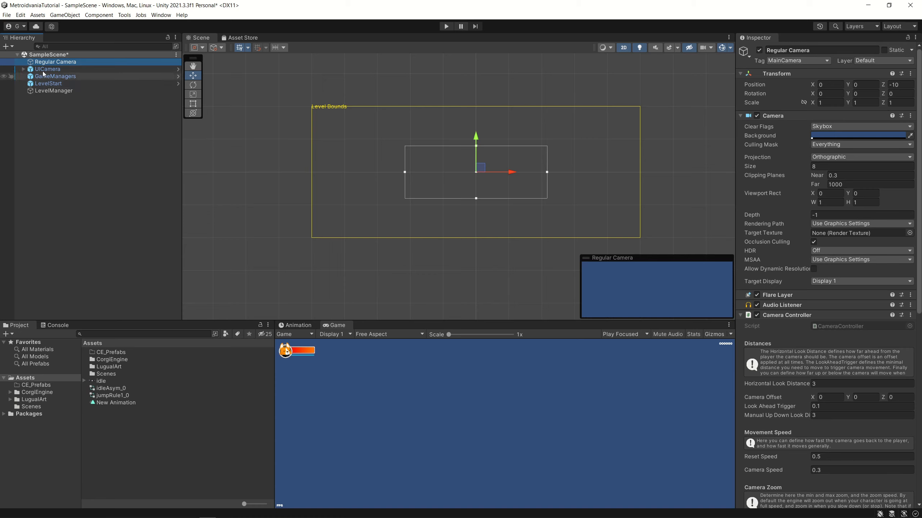
pyautogui.click(52, 107)
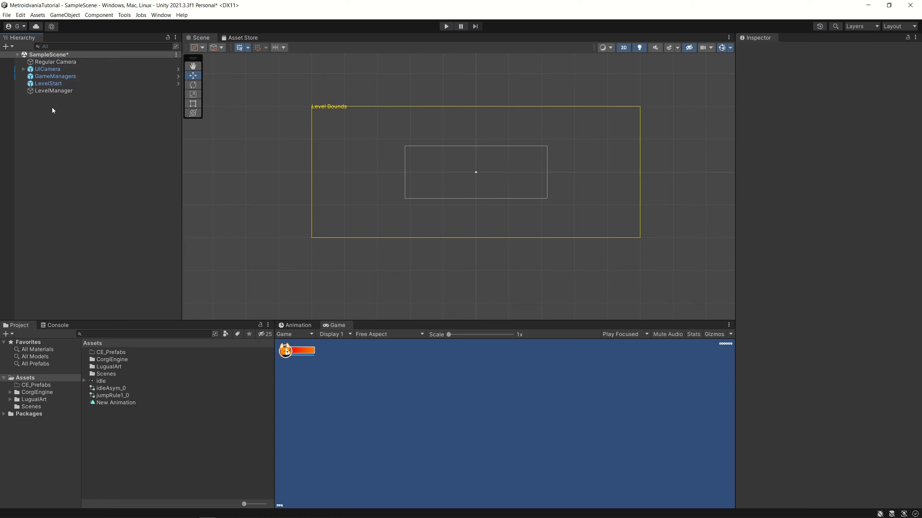
# Unpack the UICamera and GameManagers prefab instances completely.
pyautogui.rightClick(43, 70)
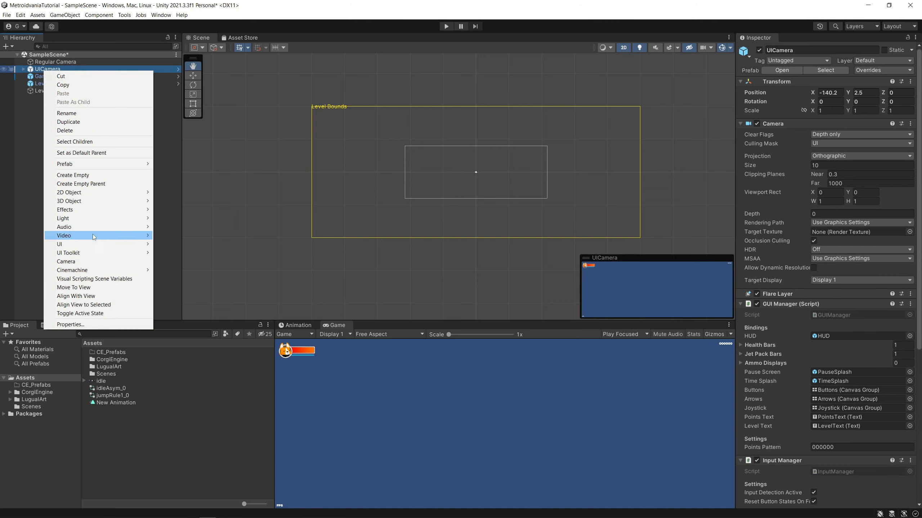
pyautogui.moveTo(100, 162)
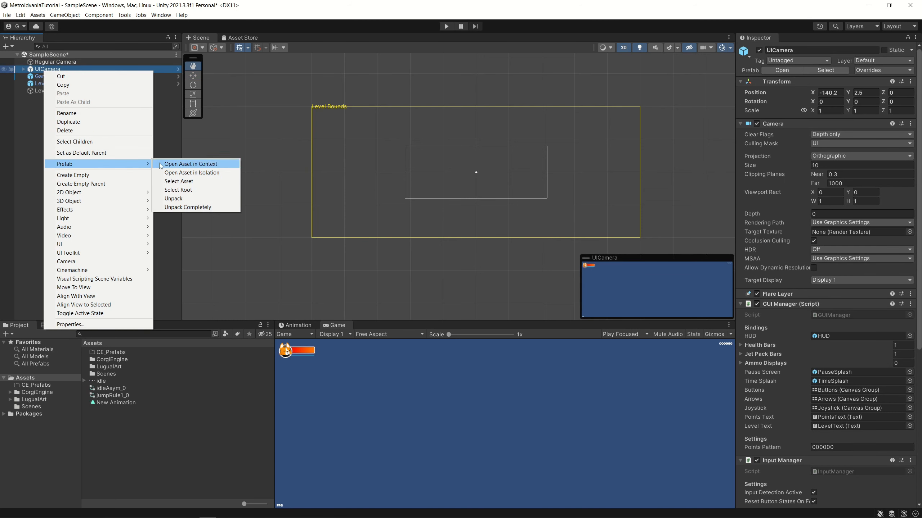
pyautogui.click(192, 207)
pyautogui.rightClick(57, 77)
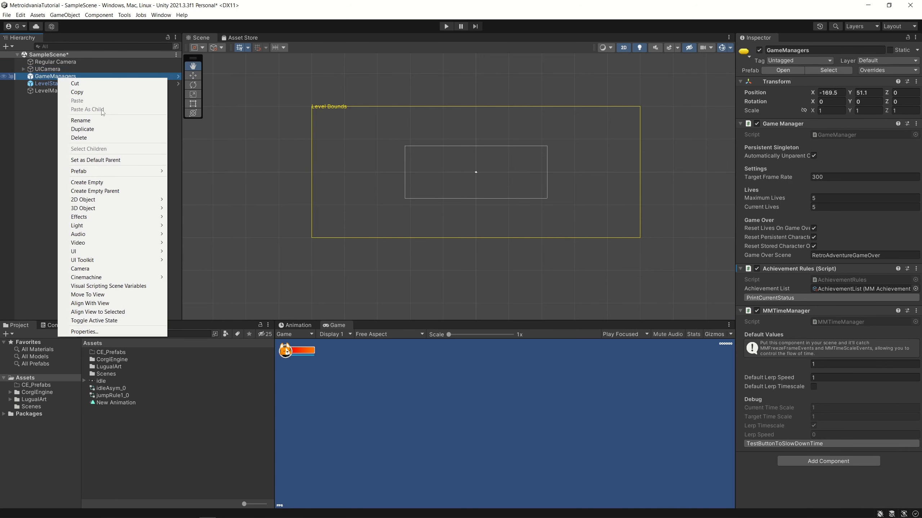
pyautogui.moveTo(138, 171)
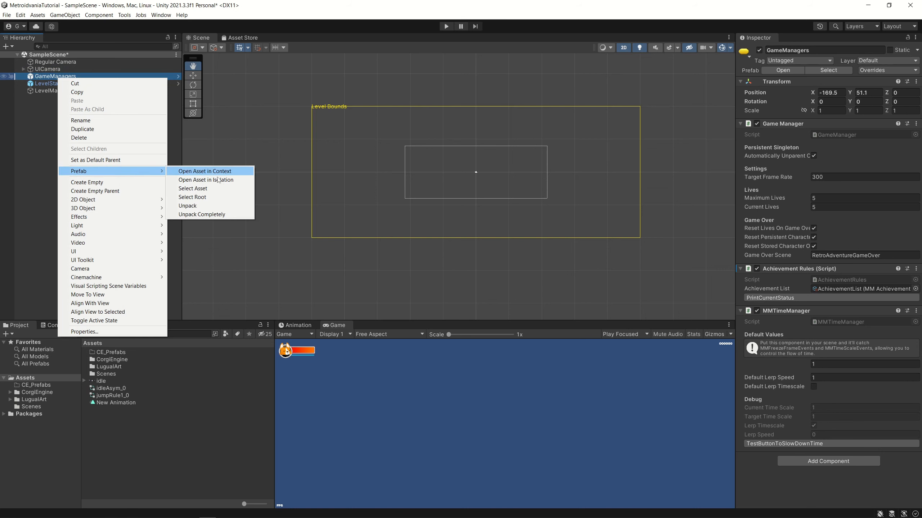
pyautogui.click(214, 217)
# Unpack the LevelStart prefab instance completely and clear the selection.
pyautogui.click(52, 87)
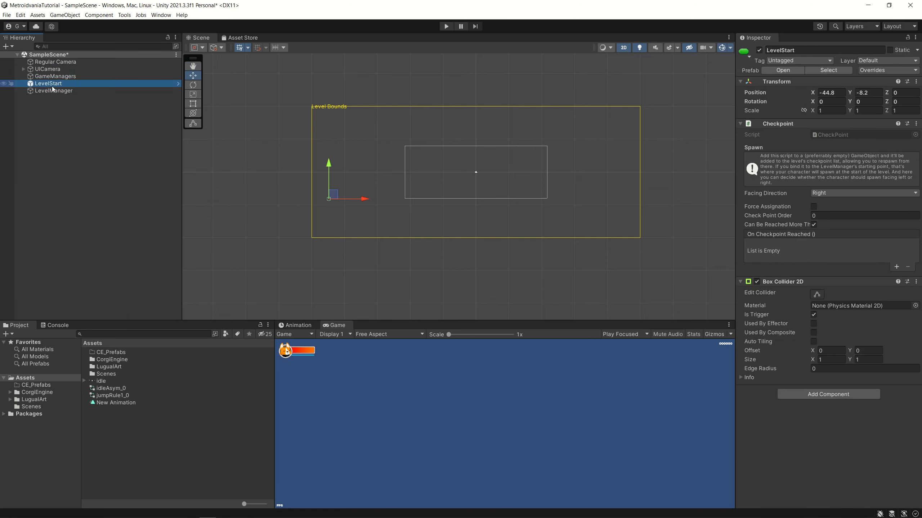
pyautogui.rightClick(52, 87)
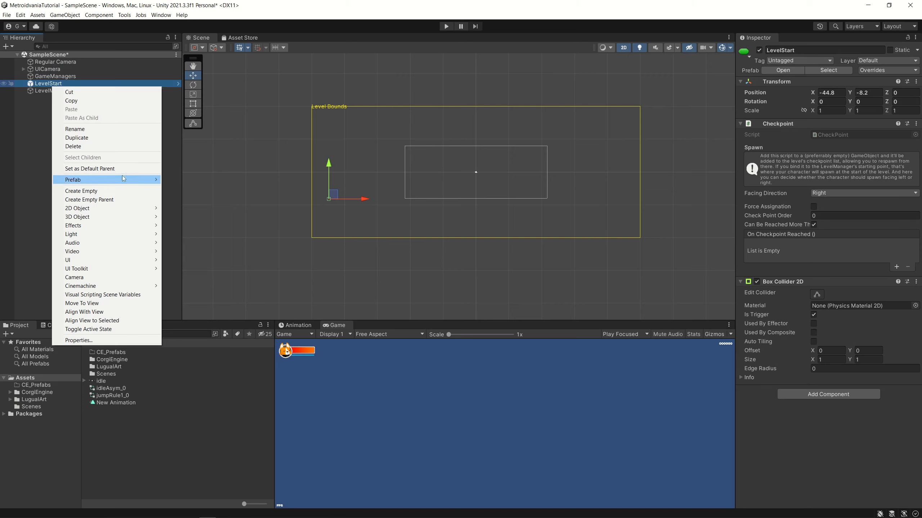
pyautogui.moveTo(138, 180)
pyautogui.click(223, 223)
pyautogui.click(96, 180)
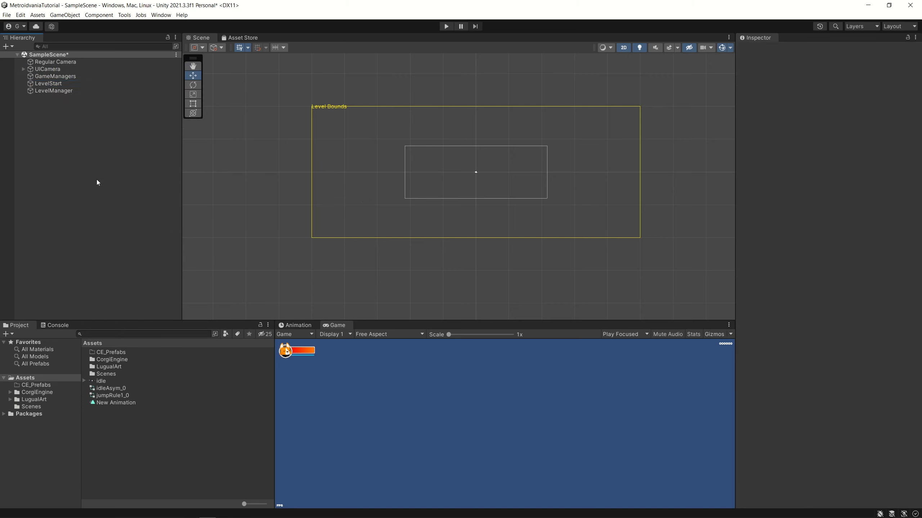
# Rename the Regular Camera object in the scene as MV_Camera.
pyautogui.click(58, 63)
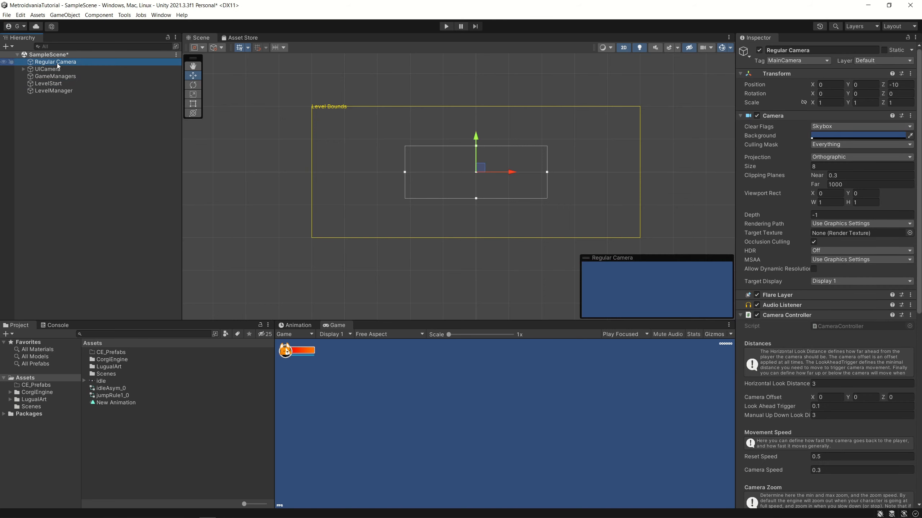
pyautogui.click(58, 63)
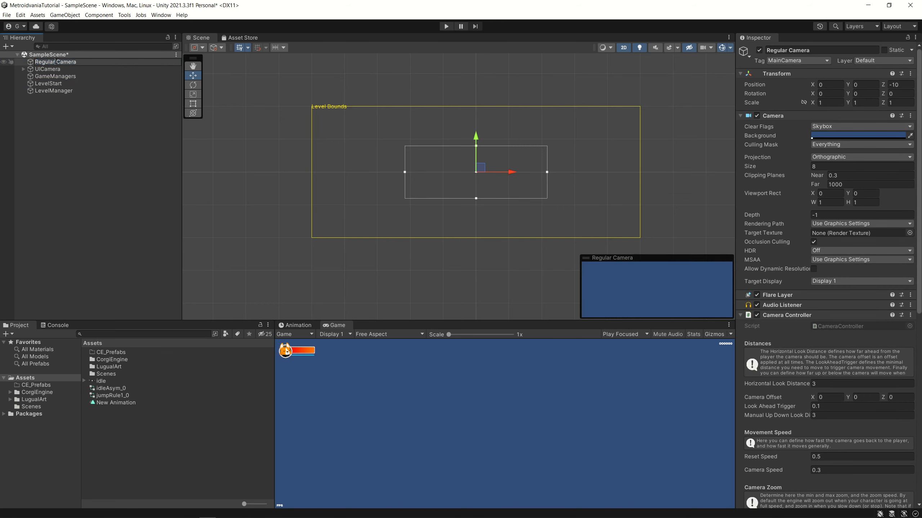
pyautogui.doubleClick(55, 62)
pyautogui.write('MV')
pyautogui.press('Delete')
pyautogui.write('_')
pyautogui.press('Return')
# Add the MV_ prefix to two scene objects, renaming UICamera as MV_UICamera and GameManagers as MV_GameManagers.
pyautogui.click(43, 70)
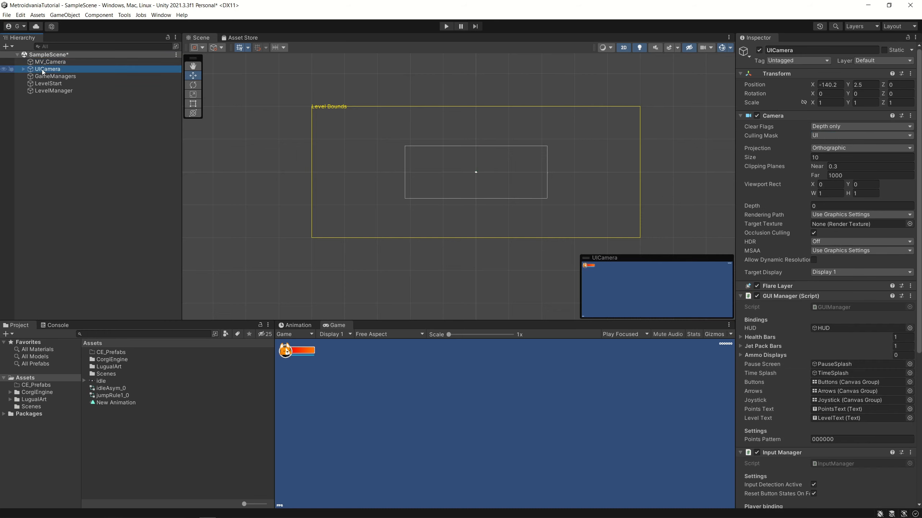
pyautogui.click(38, 72)
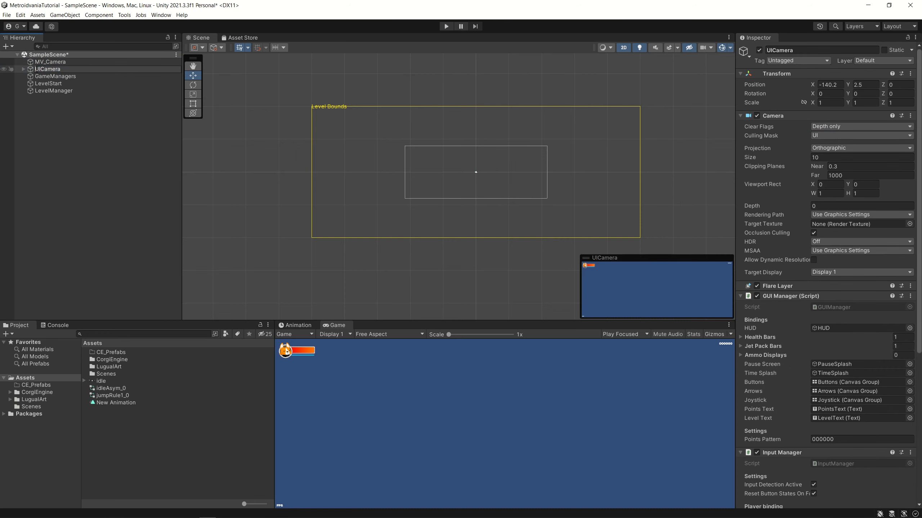
pyautogui.write('MV_')
pyautogui.press('Return')
pyautogui.click(45, 76)
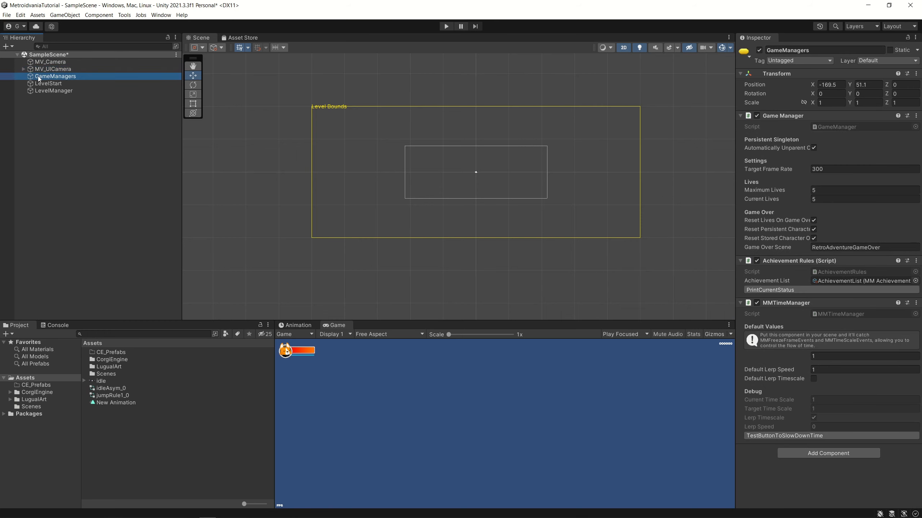
pyautogui.click(37, 76)
pyautogui.press('Home')
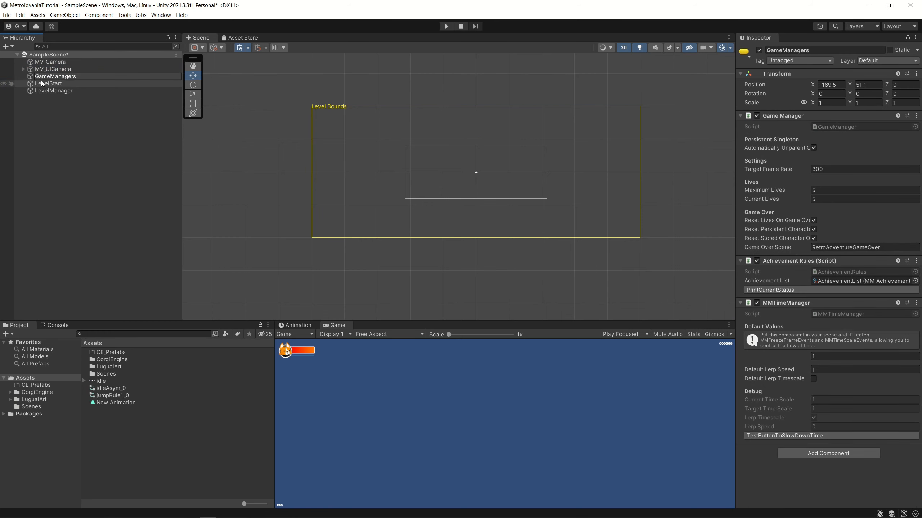
pyautogui.write('MV_')
# Rename the LevelStart object in the scene as MV_LevelStart.
pyautogui.click(38, 85)
pyautogui.click(36, 84)
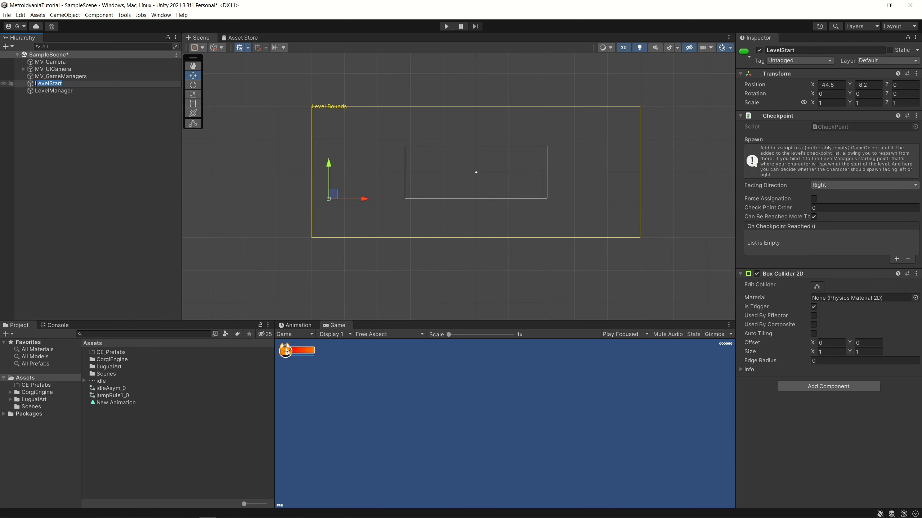
pyautogui.press('Home')
pyautogui.write('MV_')
pyautogui.press('Return')
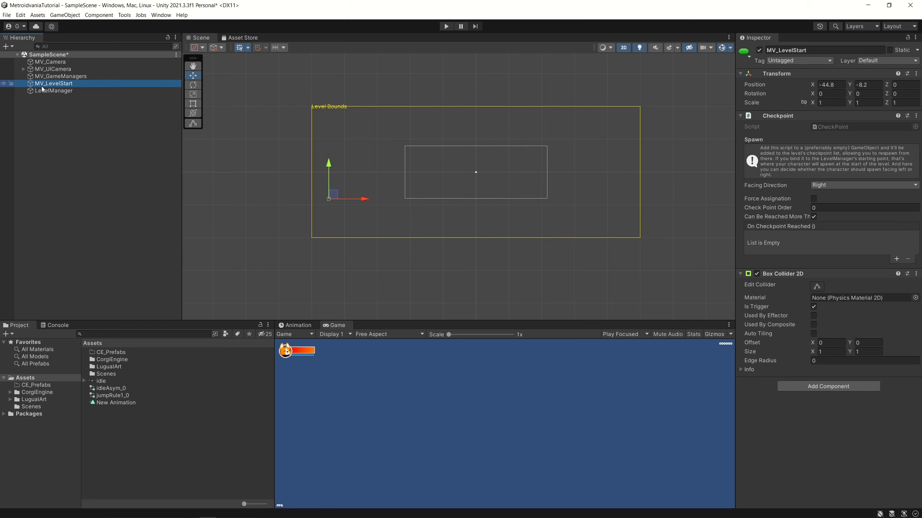
pyautogui.click(38, 92)
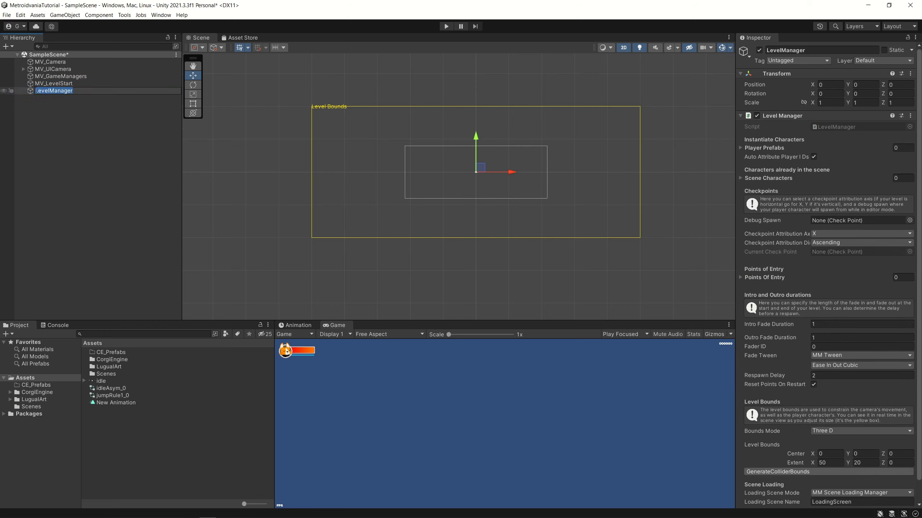
pyautogui.press('shift')
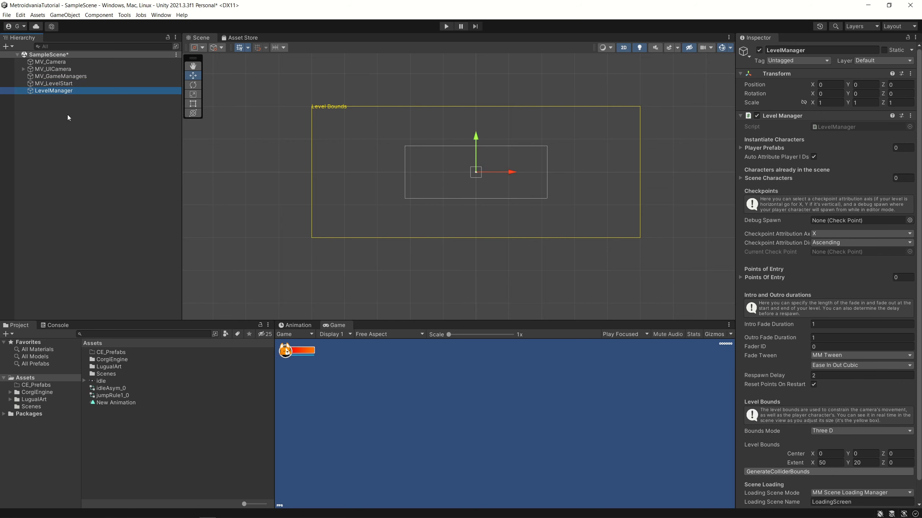
pyautogui.click(42, 97)
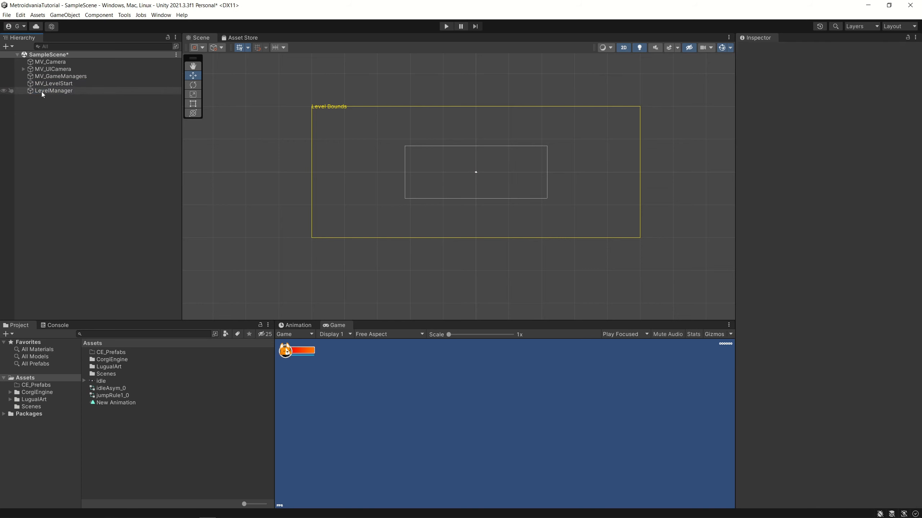
# Rename the LevelManager object in the scene as MV_LevelManager.
pyautogui.click(38, 90)
pyautogui.click(38, 90)
pyautogui.click(37, 90)
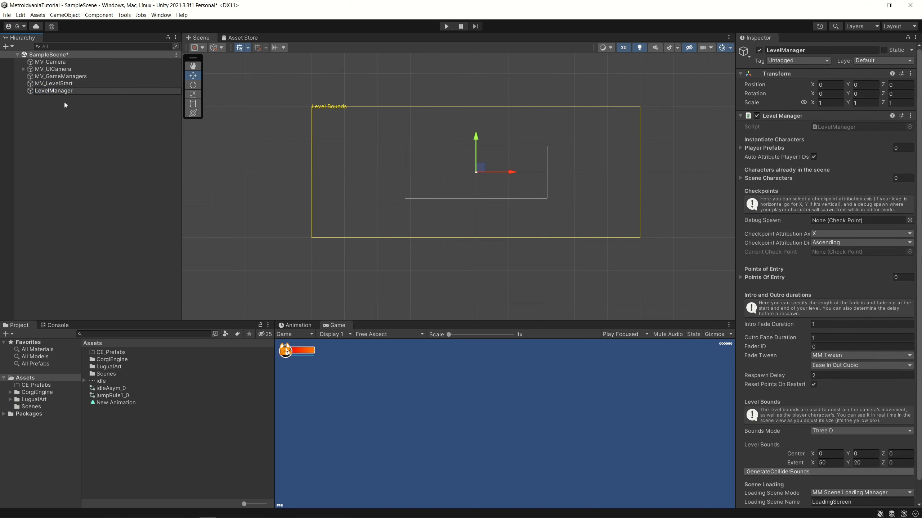
pyautogui.write('MV_')
pyautogui.press('Return')
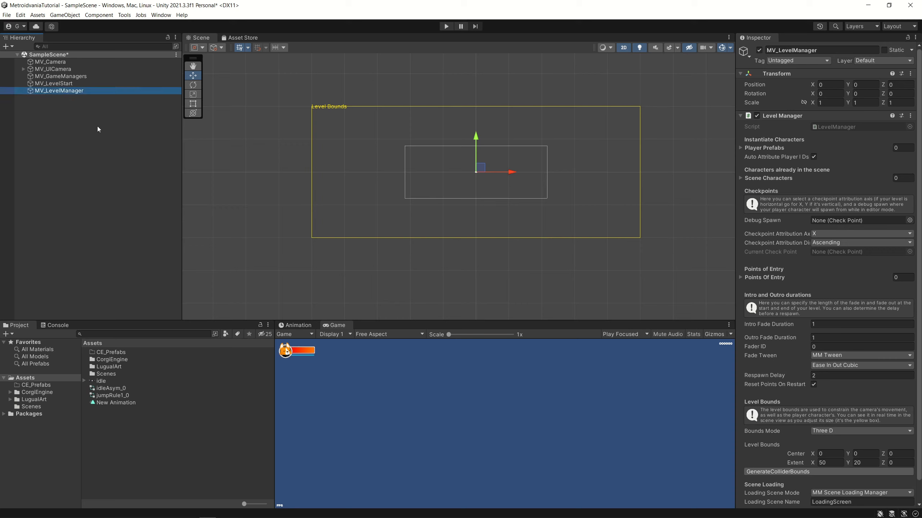
# Make prefabs of all five MV_ scene objects in the CE_Prefabs folder, save the scene and clear the selection.
pyautogui.click(35, 386)
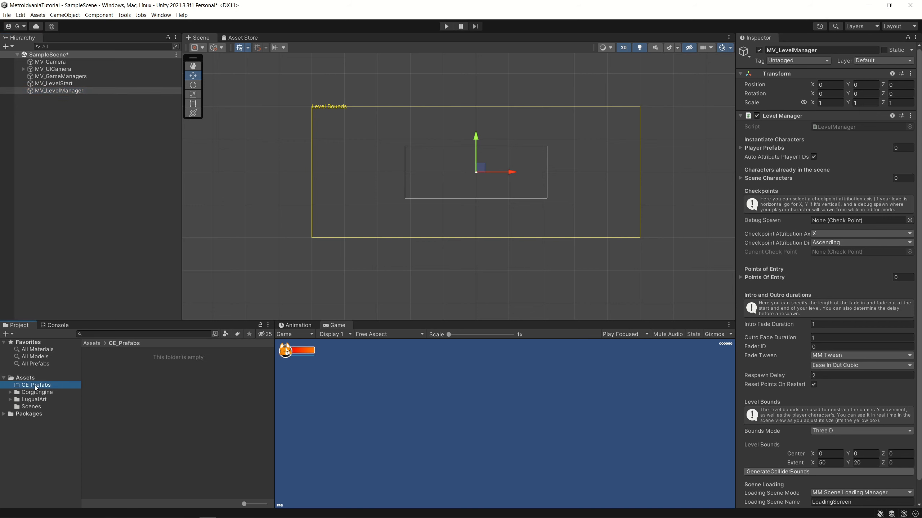
pyautogui.click(65, 63)
pyautogui.keyDown('shift'); pyautogui.click(55, 89); pyautogui.keyUp('shift')
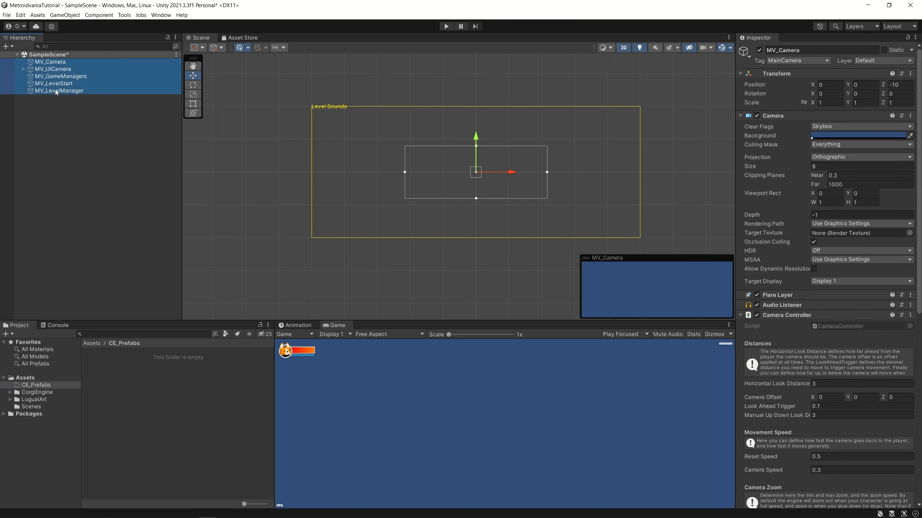
pyautogui.moveTo(54, 74); pyautogui.dragTo(123, 382)
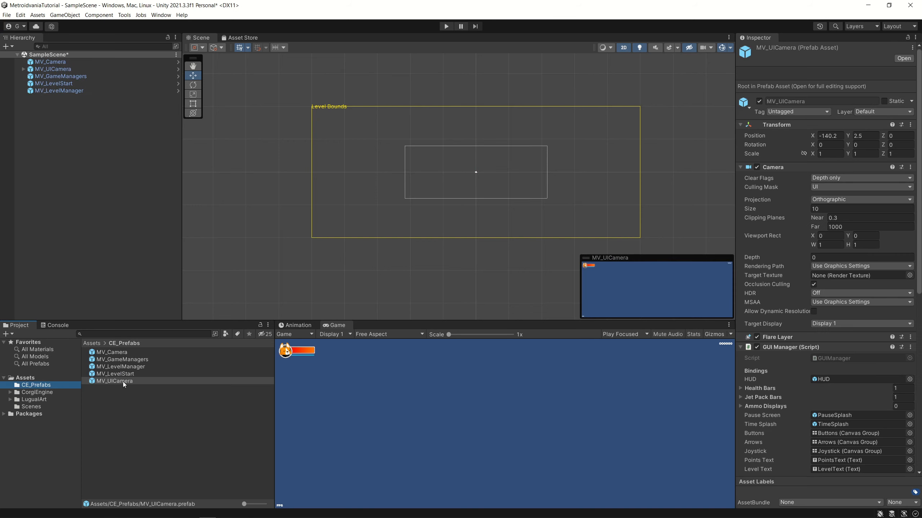
pyautogui.hotkey('ctrl', 's')
pyautogui.click(110, 175)
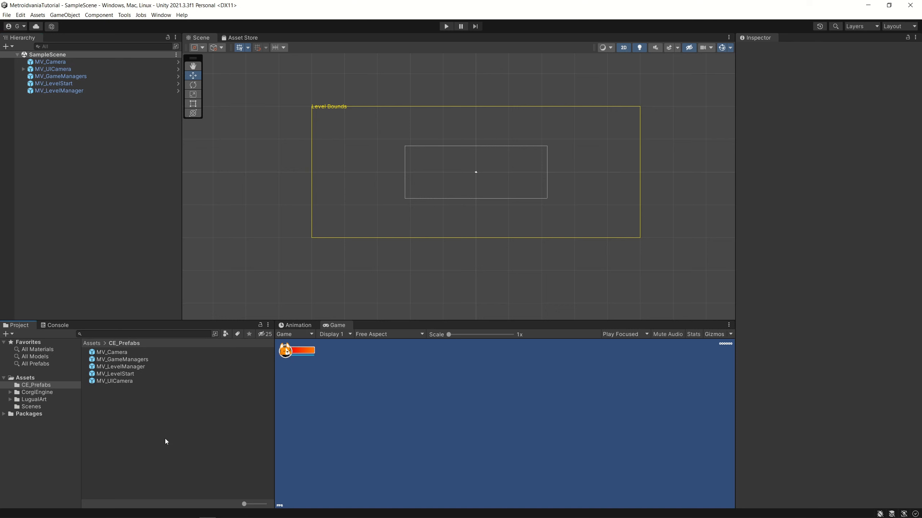
# Deactivate the HUD object inside the MV_UICamera prefab, return to the scene and check the prefab instance's children.
pyautogui.doubleClick(99, 382)
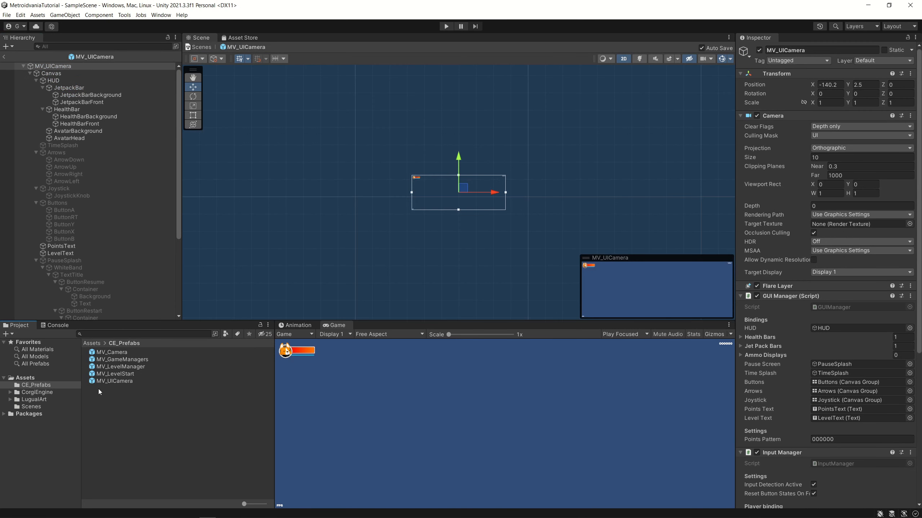
pyautogui.click(48, 80)
pyautogui.click(758, 50)
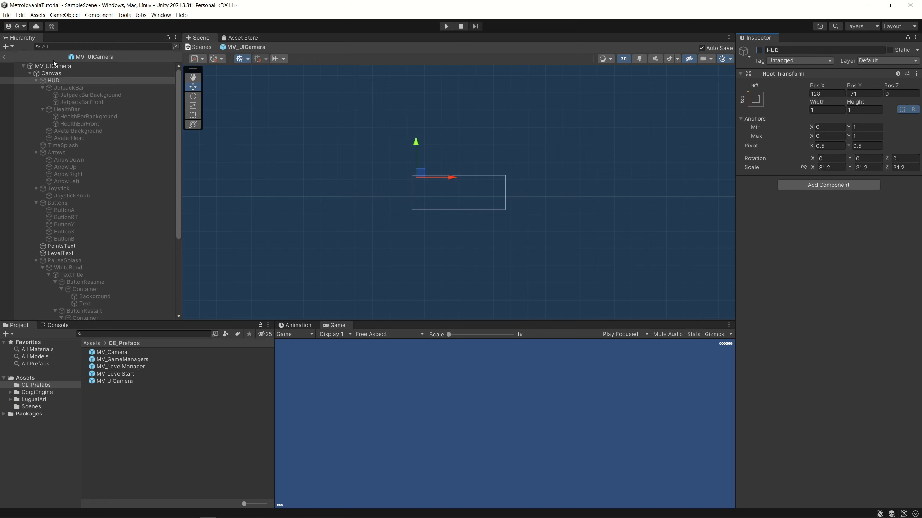
pyautogui.click(4, 56)
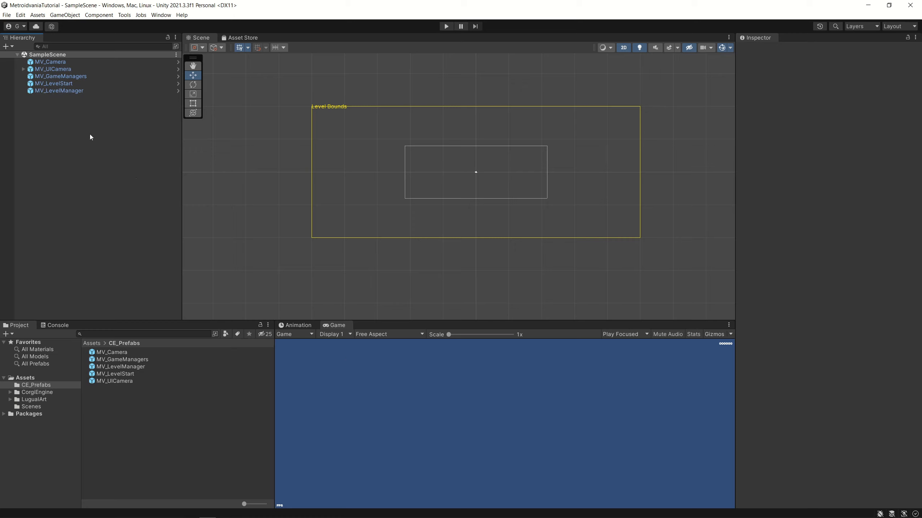
pyautogui.click(22, 69)
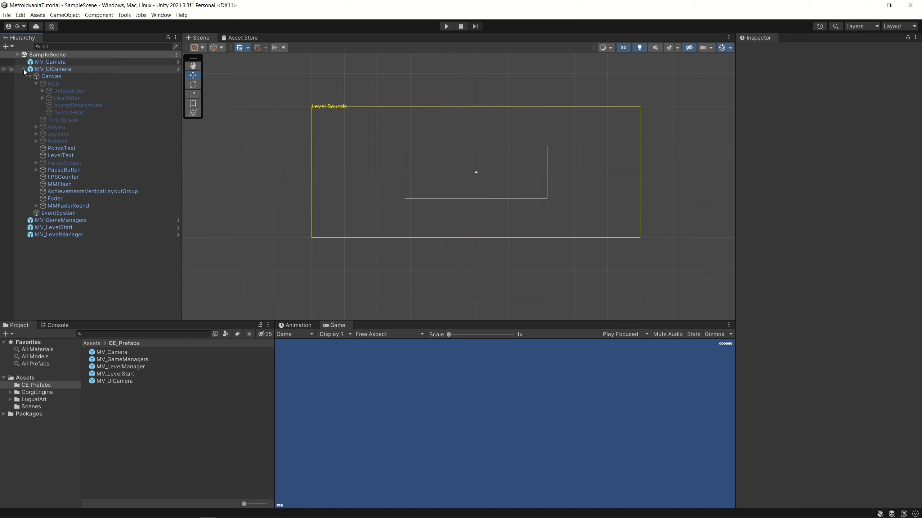
pyautogui.click(24, 69)
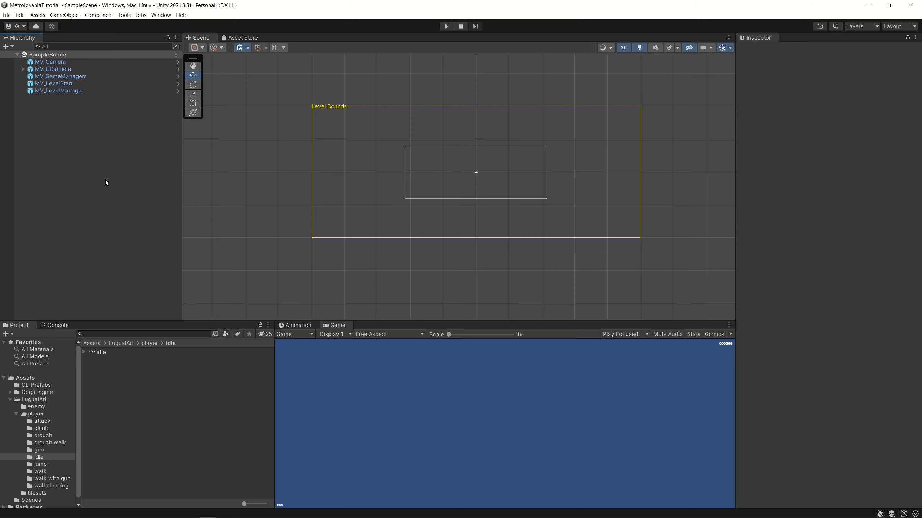
# Examine the idle sprite sheet's image and its pixels per unit, filter mode and compression, and compare the gun texture's import settings.
pyautogui.click(101, 352)
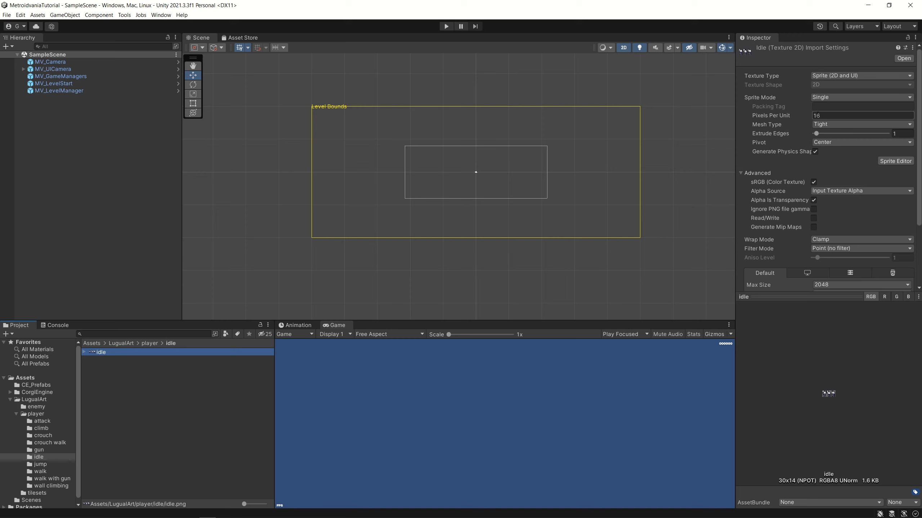
pyautogui.scroll(-3, 821, 214)
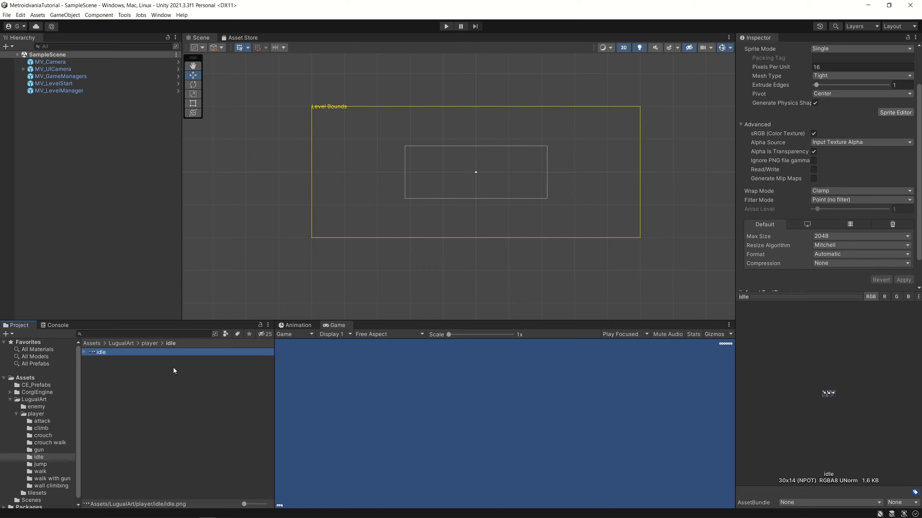
pyautogui.doubleClick(98, 354)
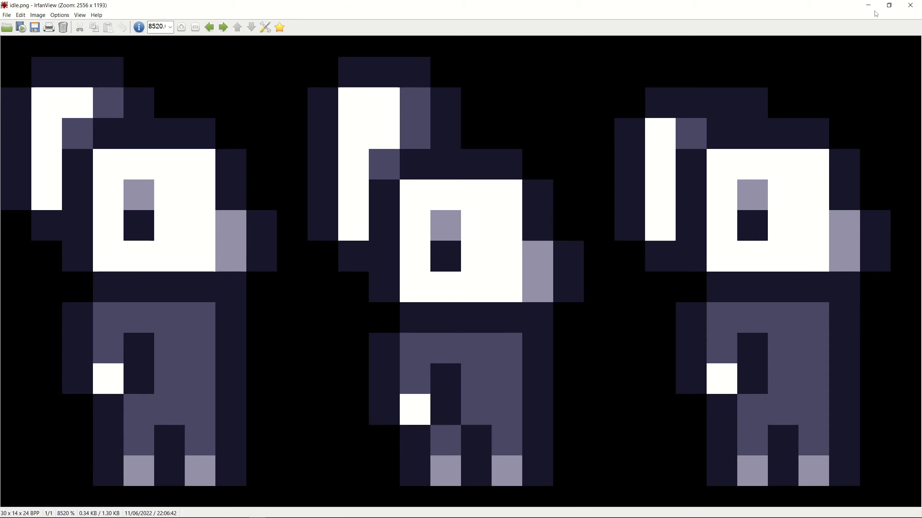
pyautogui.click(911, 5)
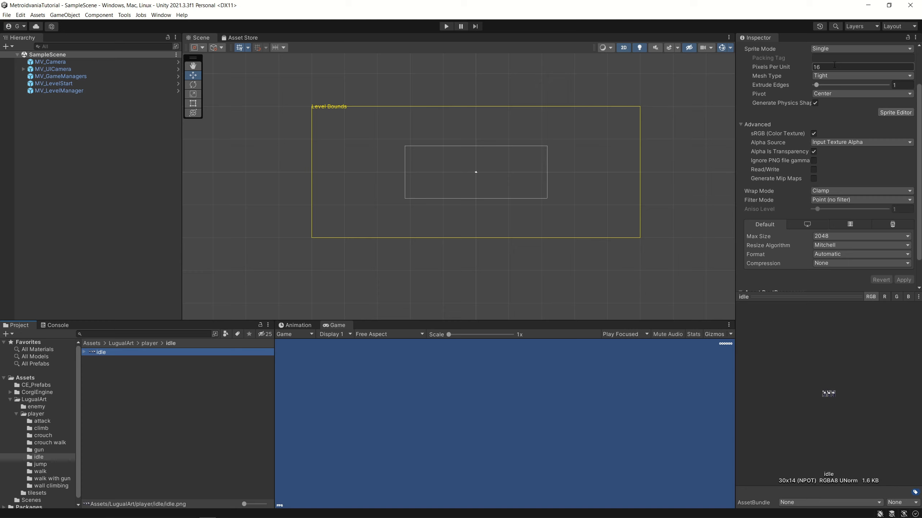
pyautogui.click(836, 67)
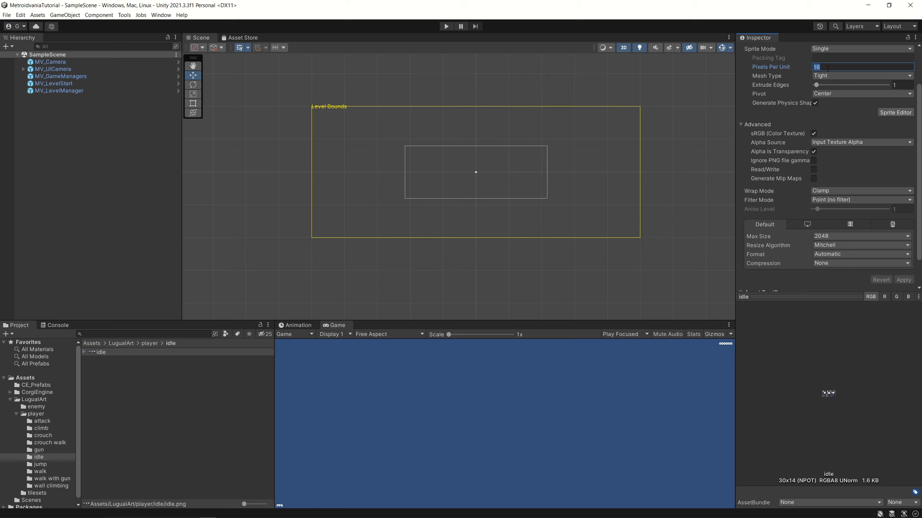
pyautogui.scroll(-2, 832, 221)
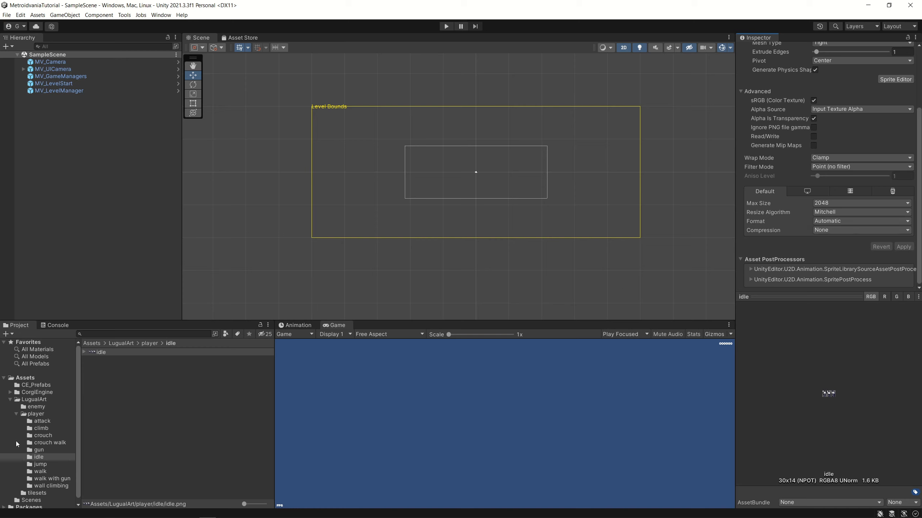
pyautogui.click(40, 450)
pyautogui.click(105, 354)
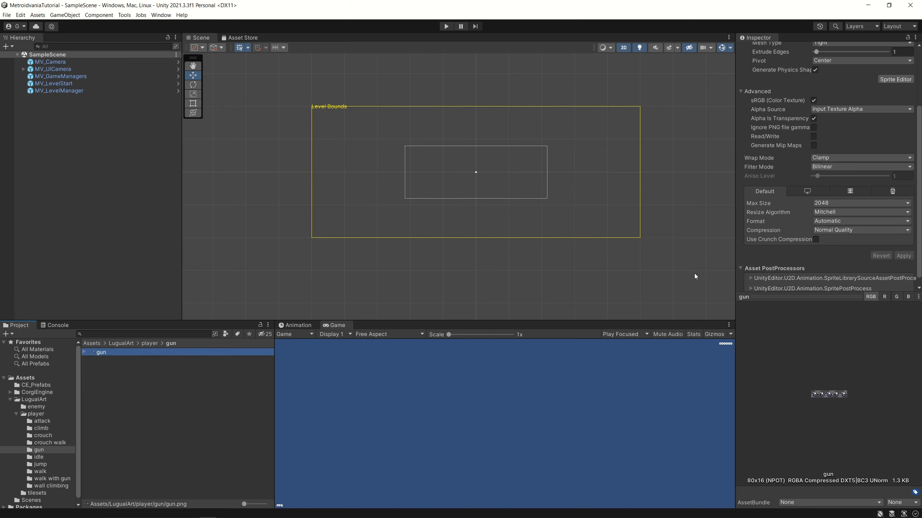
# Filter the LugualArt folder by the Texture type and select all its textures except idle.
pyautogui.click(39, 400)
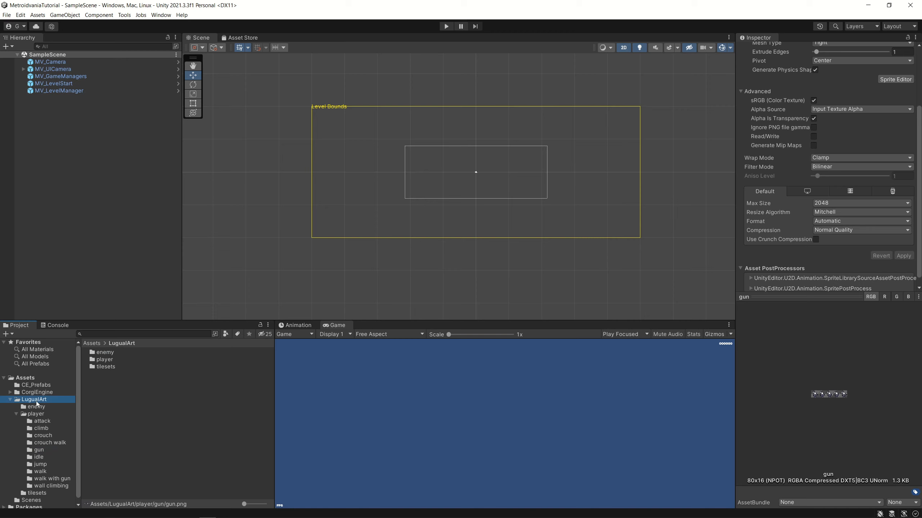
pyautogui.click(225, 335)
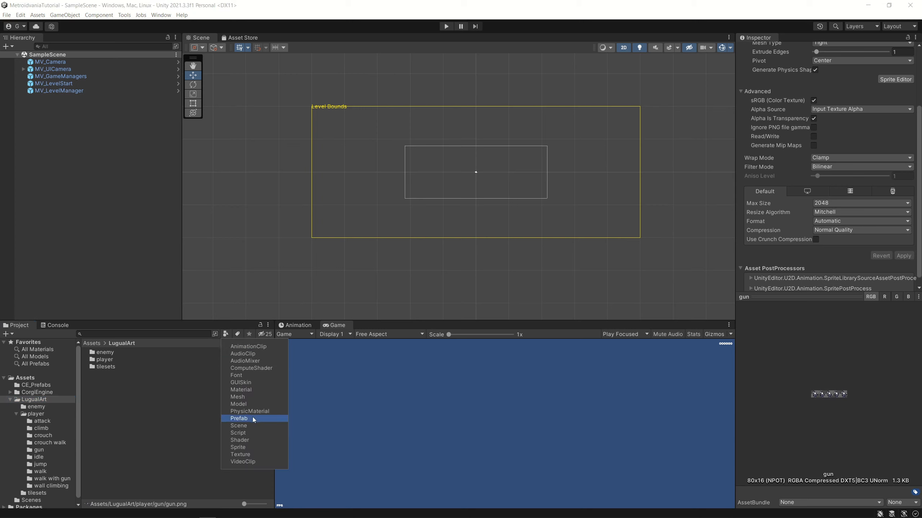
pyautogui.click(241, 448)
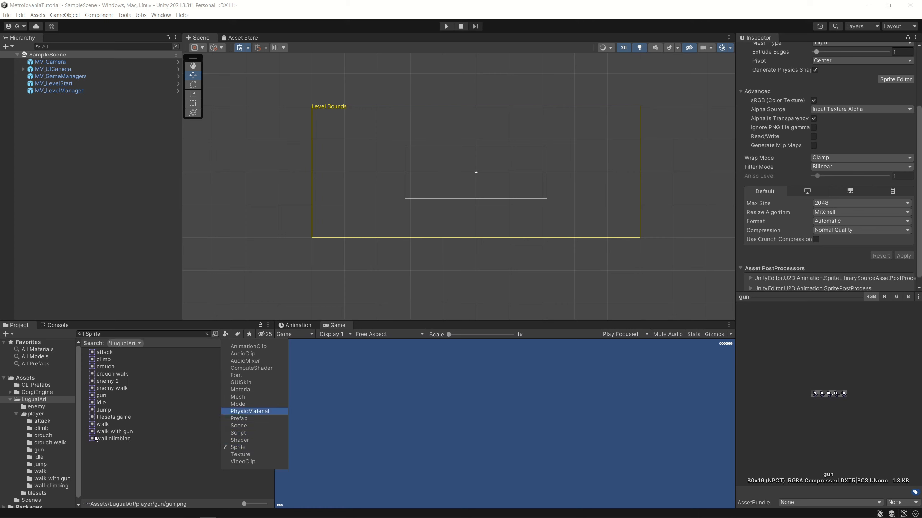
pyautogui.click(242, 457)
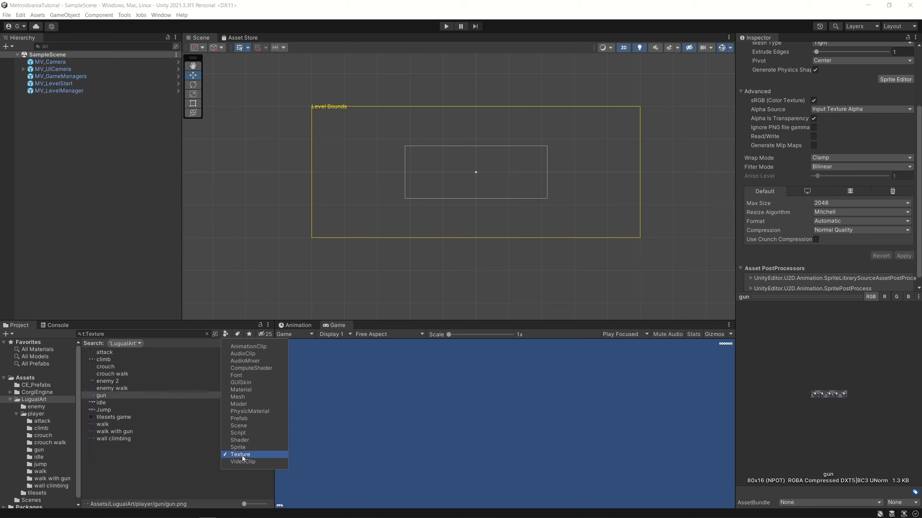
pyautogui.click(135, 473)
pyautogui.click(105, 353)
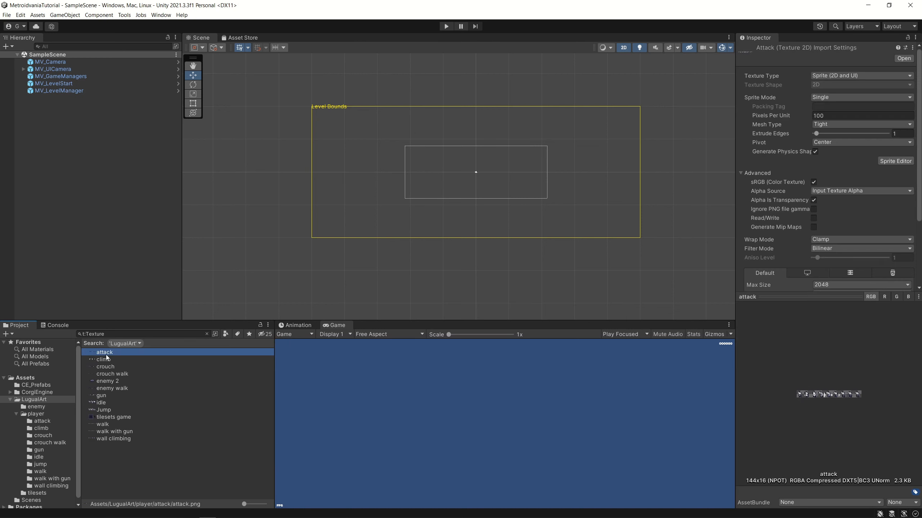
pyautogui.keyDown('shift'); pyautogui.click(116, 438); pyautogui.keyUp('shift')
pyautogui.keyDown('ctrl'); pyautogui.click(104, 402); pyautogui.keyUp('ctrl')
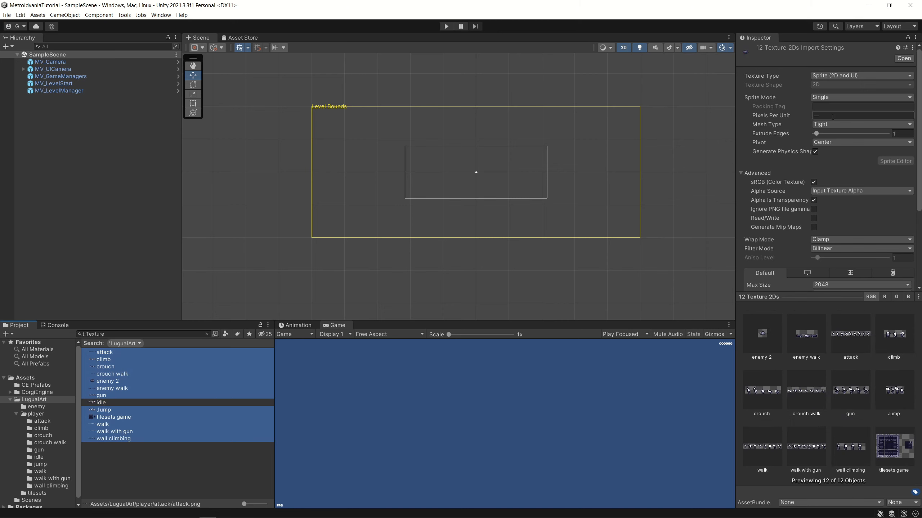
# Set the selected textures to 16 pixels per unit, Point (no filter) filtering and no compression, and apply the import settings.
pyautogui.click(835, 114)
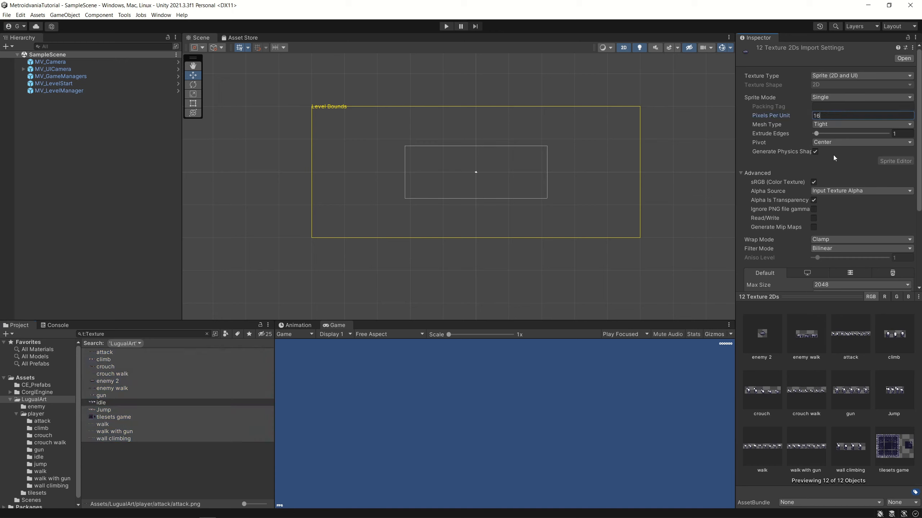
pyautogui.click(833, 249)
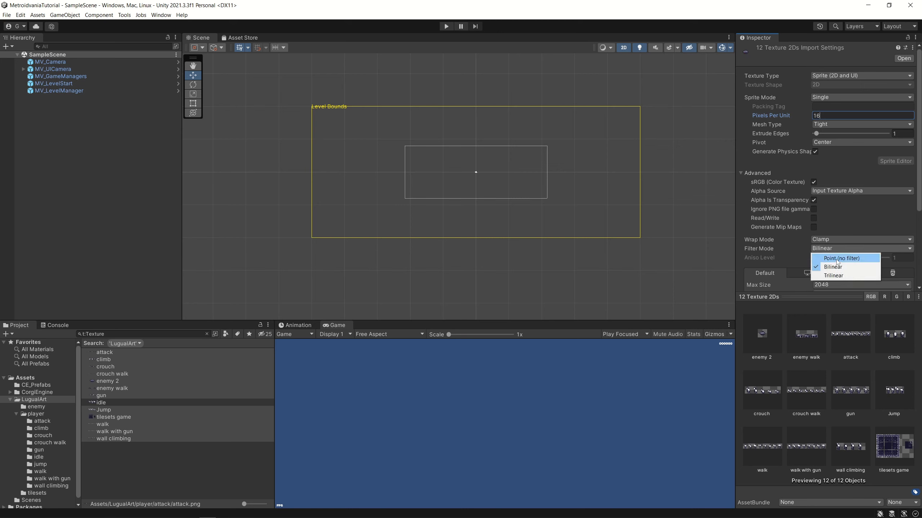
pyautogui.click(838, 260)
pyautogui.scroll(-2, 840, 257)
pyautogui.scroll(-3, 840, 257)
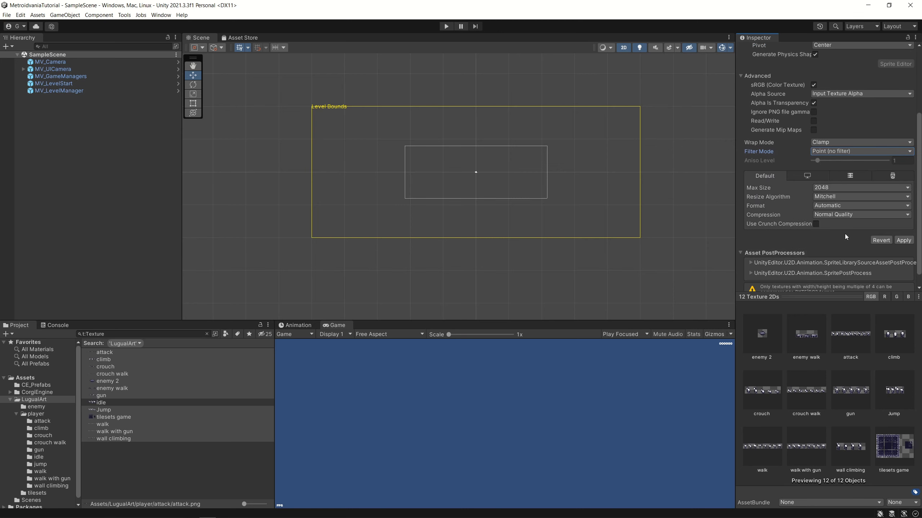
pyautogui.click(843, 215)
pyautogui.click(847, 225)
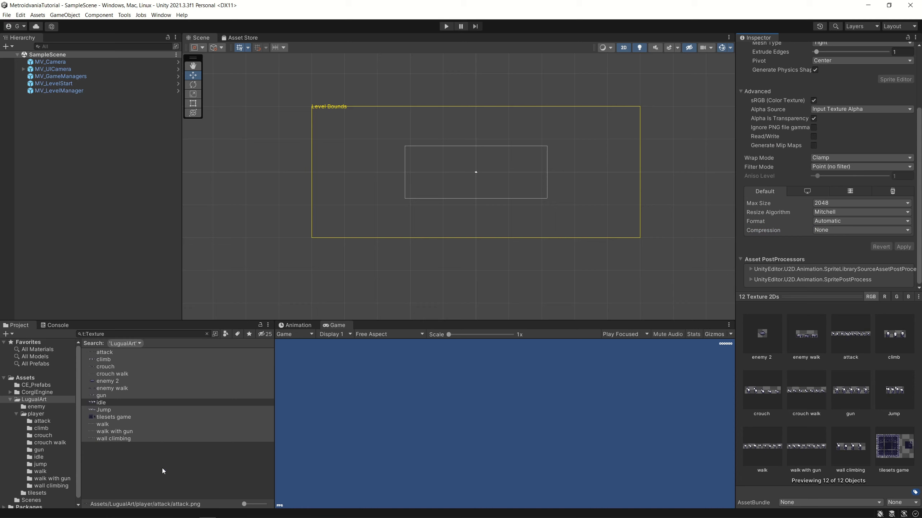
pyautogui.click(114, 395)
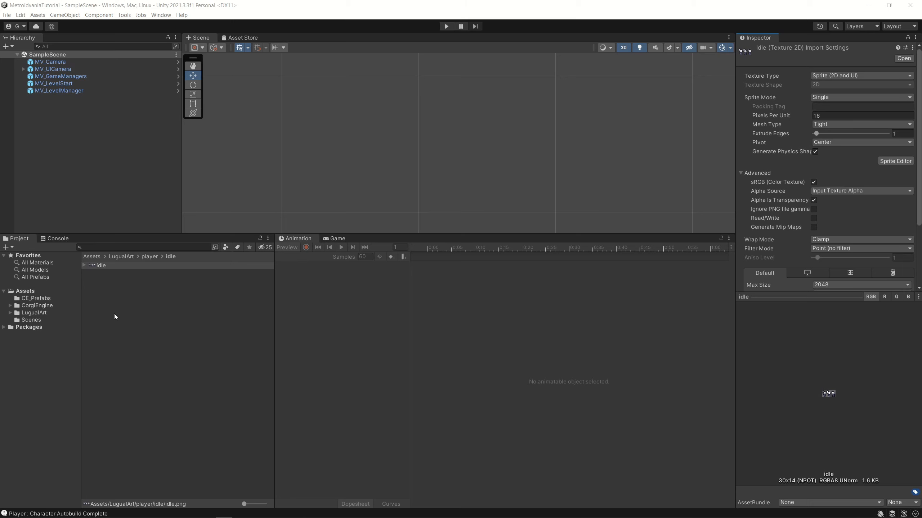
# Apply the idle texture's pending import settings, and set and apply its sprite mode as Multiple.
pyautogui.click(138, 310)
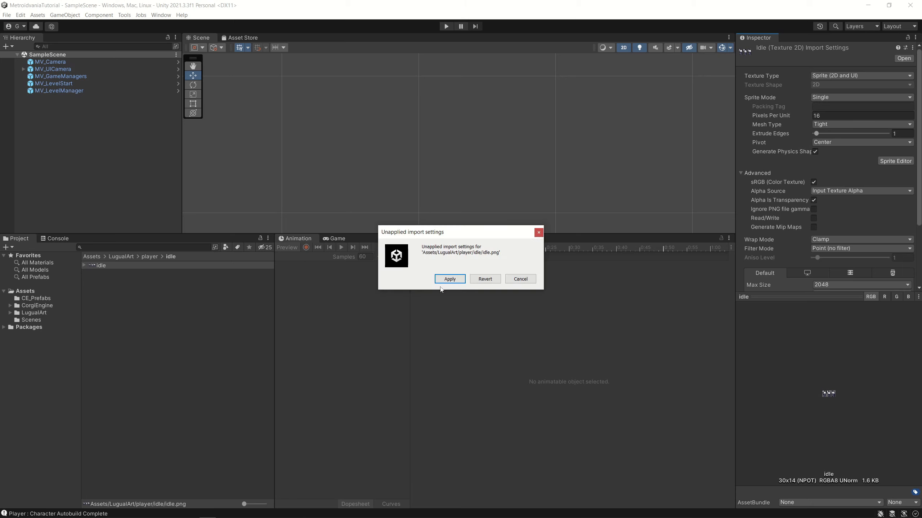
pyautogui.click(450, 279)
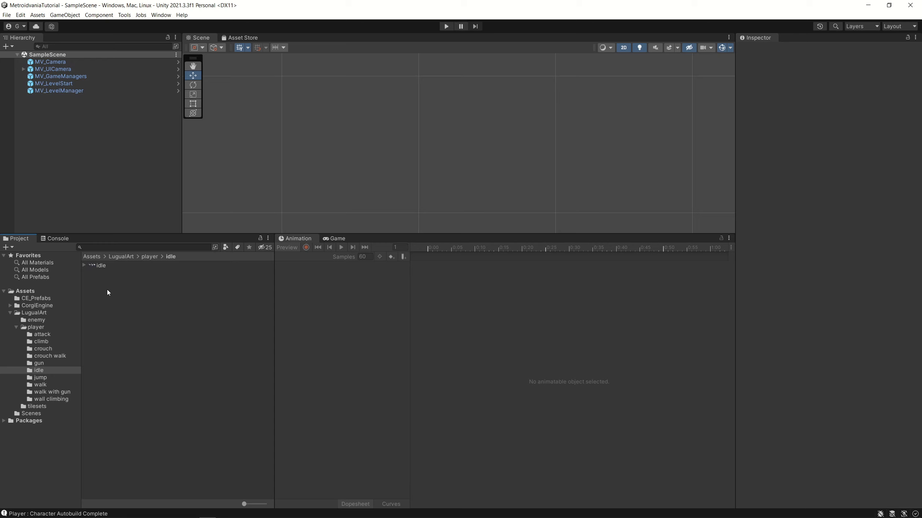
pyautogui.click(101, 266)
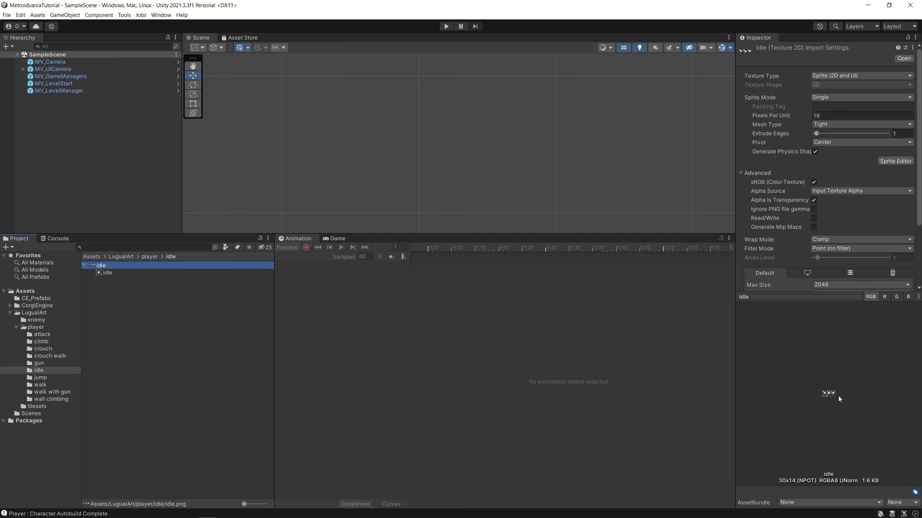
pyautogui.click(837, 96)
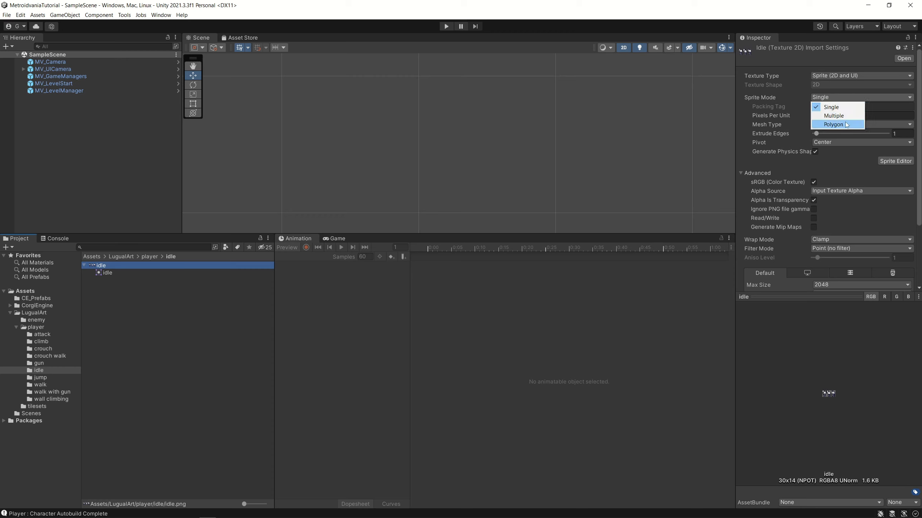
pyautogui.click(835, 116)
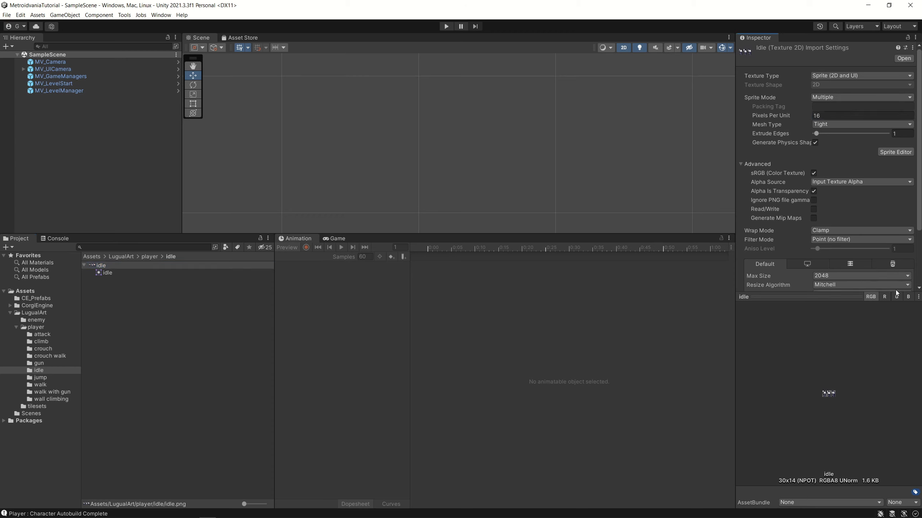
pyautogui.scroll(-5, 891, 254)
pyautogui.click(904, 248)
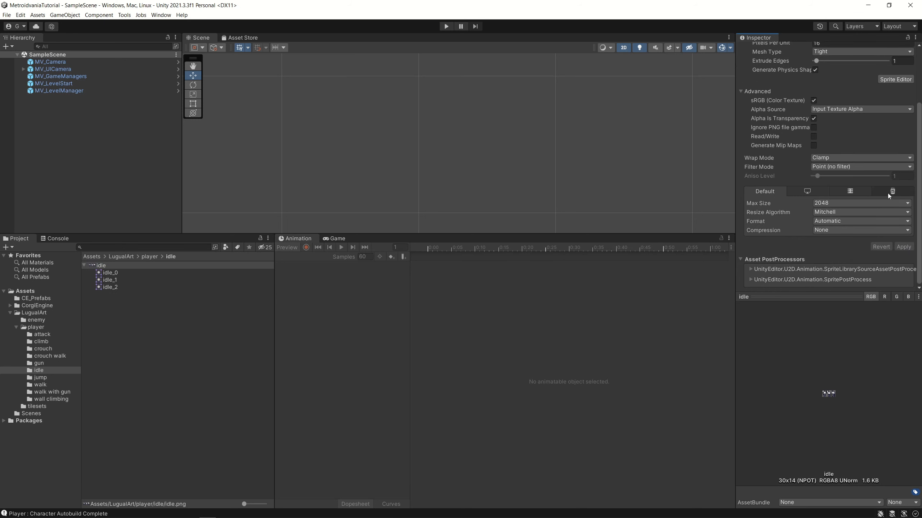
# Open the idle texture in the Sprite Editor, compare the Automatic and Grid By Cell Size slice types, and choose Grid By Cell Count.
pyautogui.scroll(5, 888, 197)
pyautogui.click(894, 153)
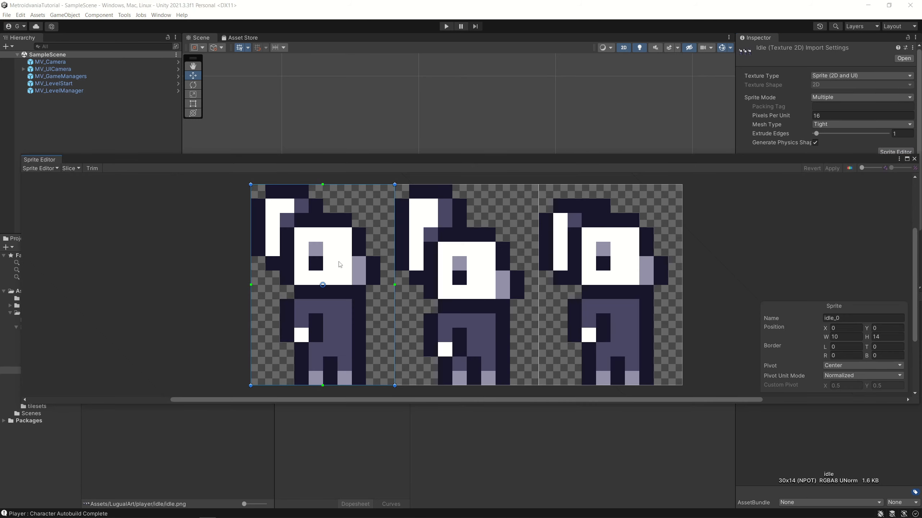
pyautogui.click(70, 169)
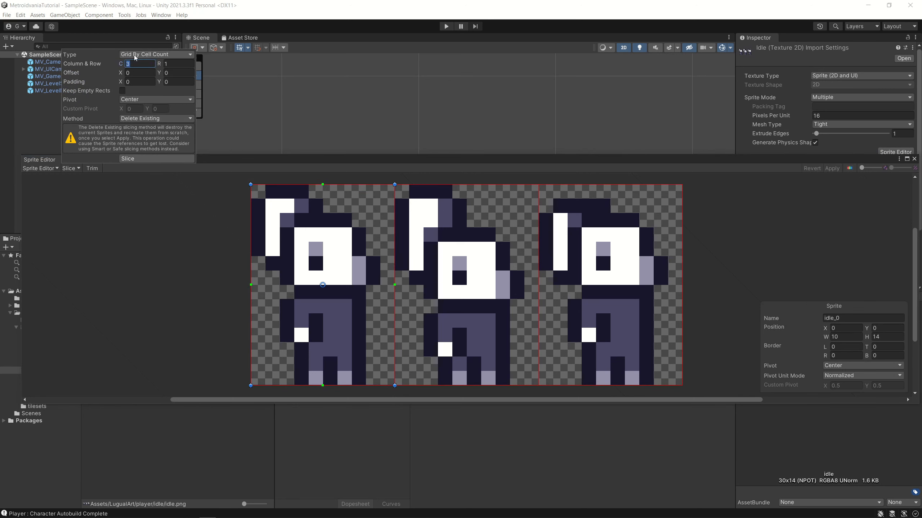
pyautogui.click(145, 54)
pyautogui.click(147, 64)
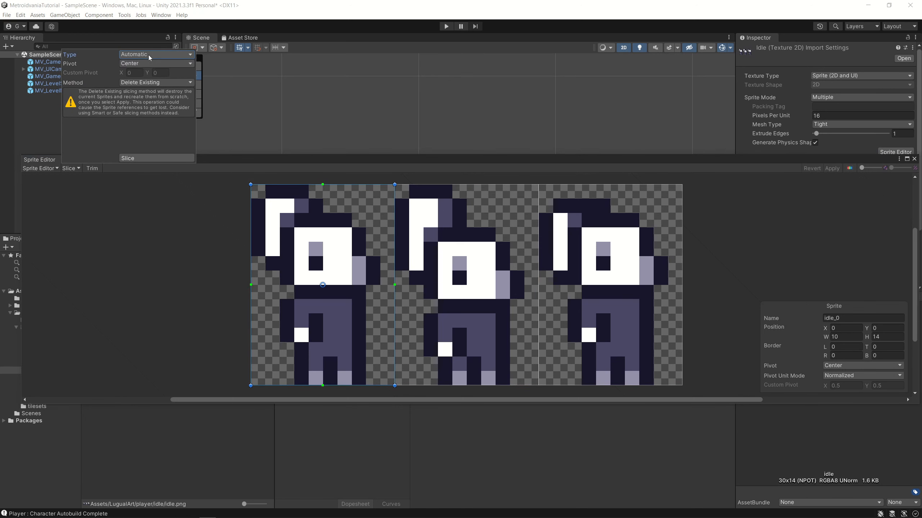
pyautogui.click(152, 54)
pyautogui.click(147, 73)
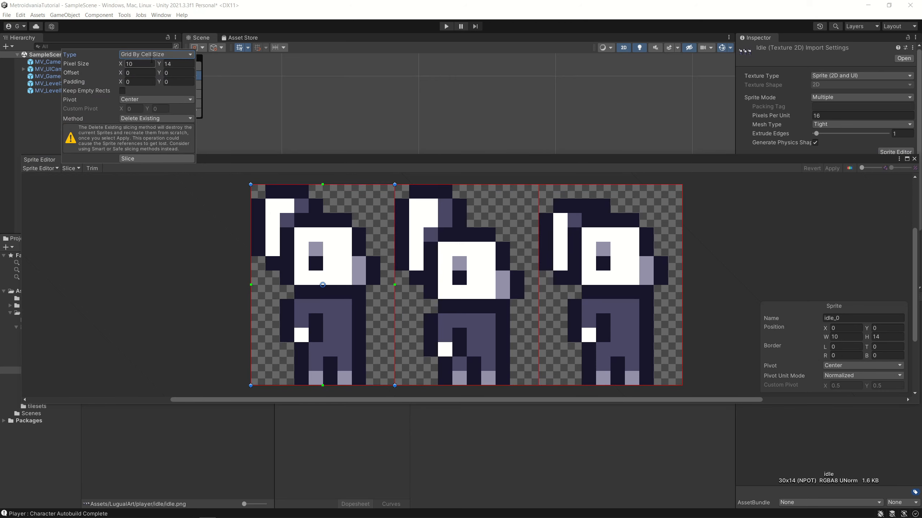
pyautogui.click(154, 55)
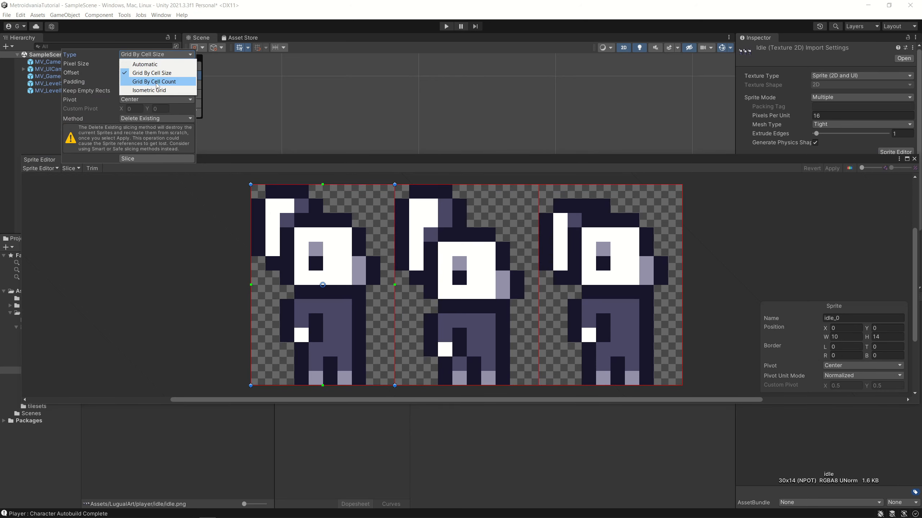
pyautogui.click(156, 82)
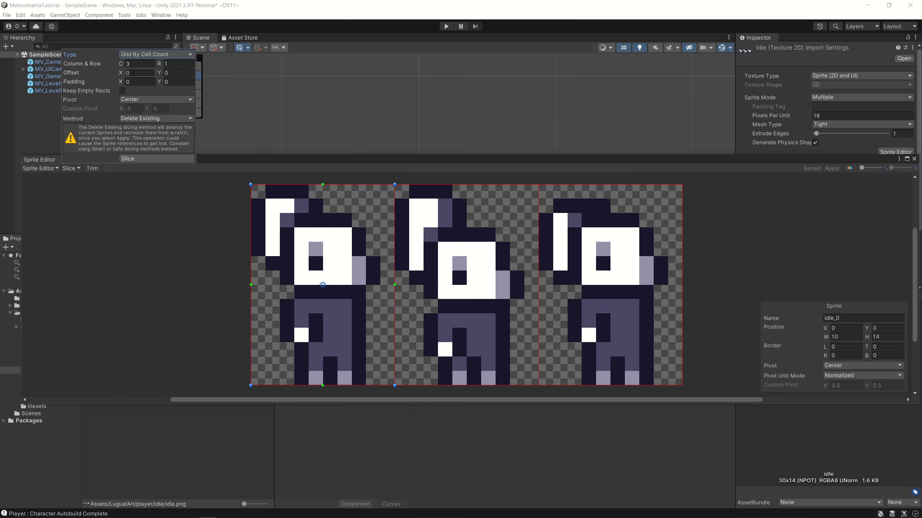
# Try a 4-column grid, set it back to 3 columns by 1 row, and slice the idle sheet.
pyautogui.click(140, 64)
pyautogui.write('4')
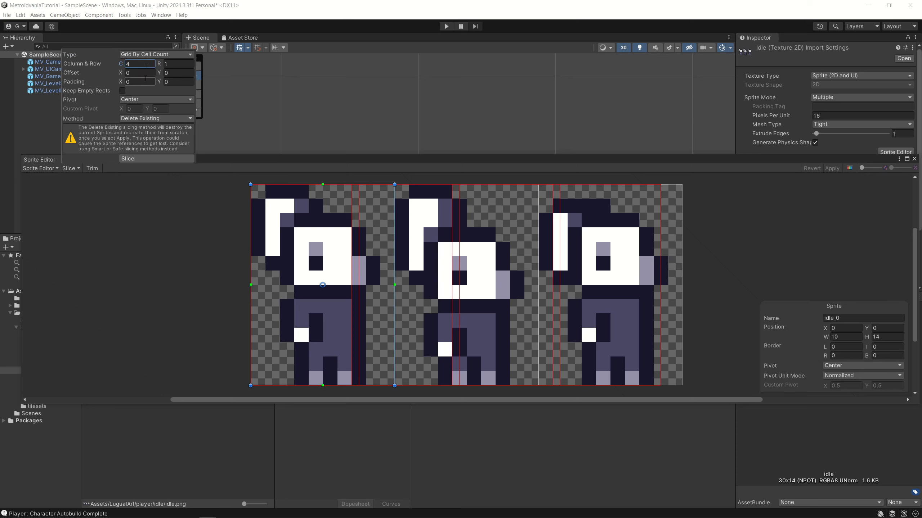
pyautogui.moveTo(143, 64); pyautogui.dragTo(107, 62)
pyautogui.write('3')
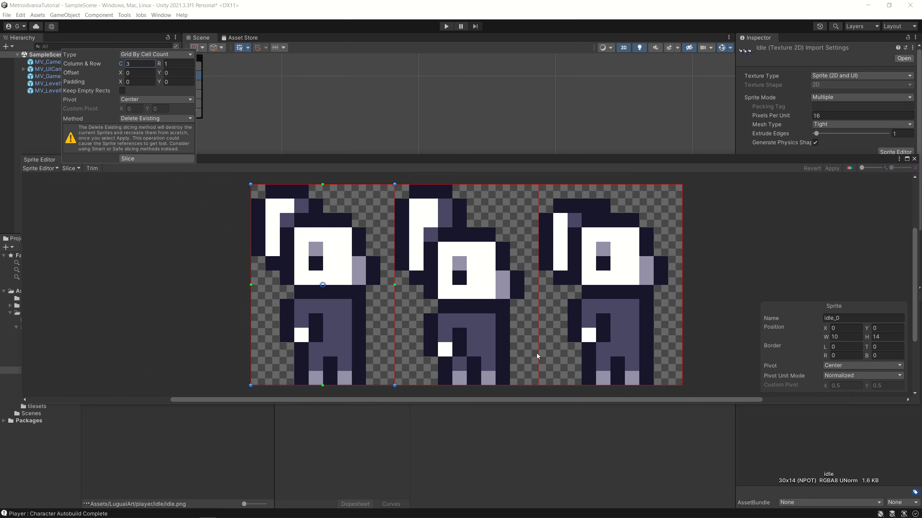
pyautogui.click(144, 160)
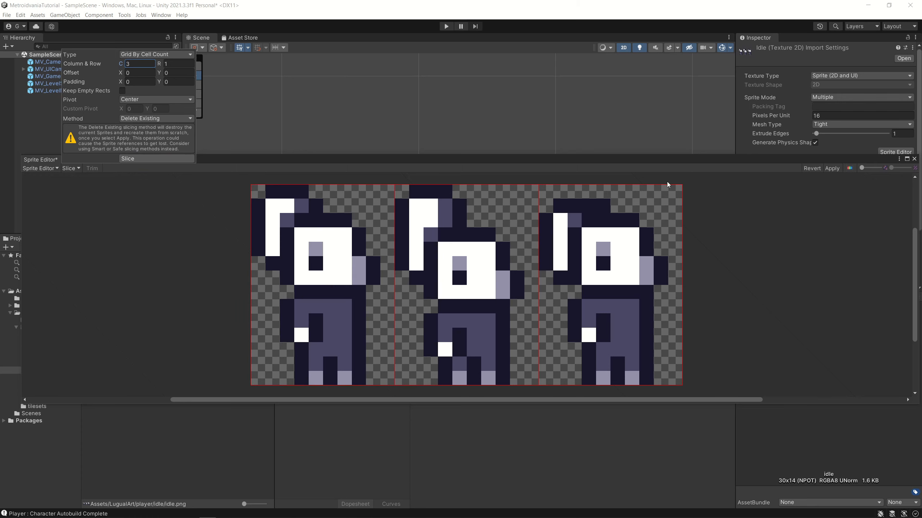
# Check the three sliced frames, apply the slicing and close the Sprite Editor.
pyautogui.click(605, 221)
pyautogui.click(373, 264)
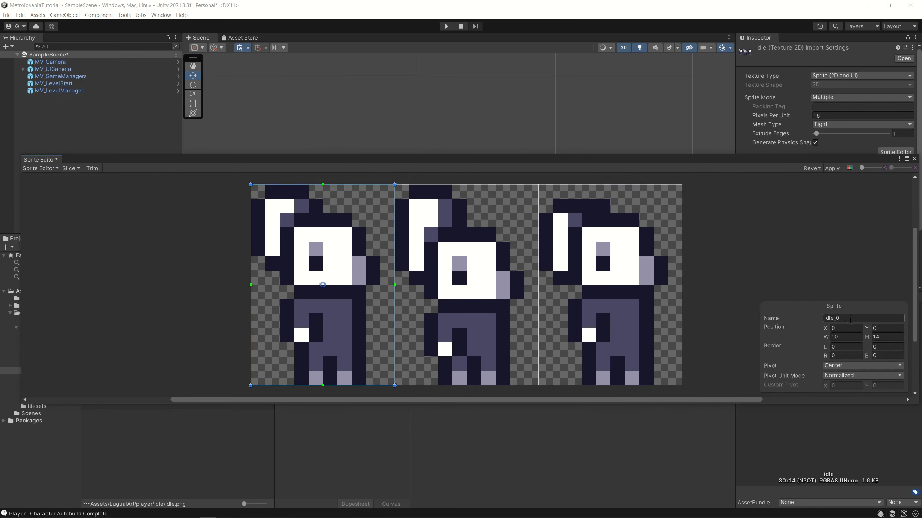
pyautogui.click(483, 272)
pyautogui.click(596, 278)
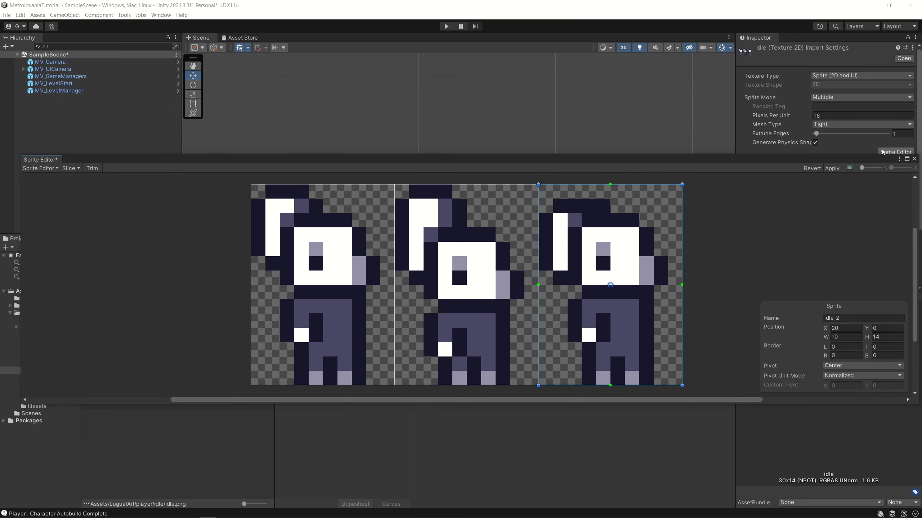
pyautogui.click(832, 168)
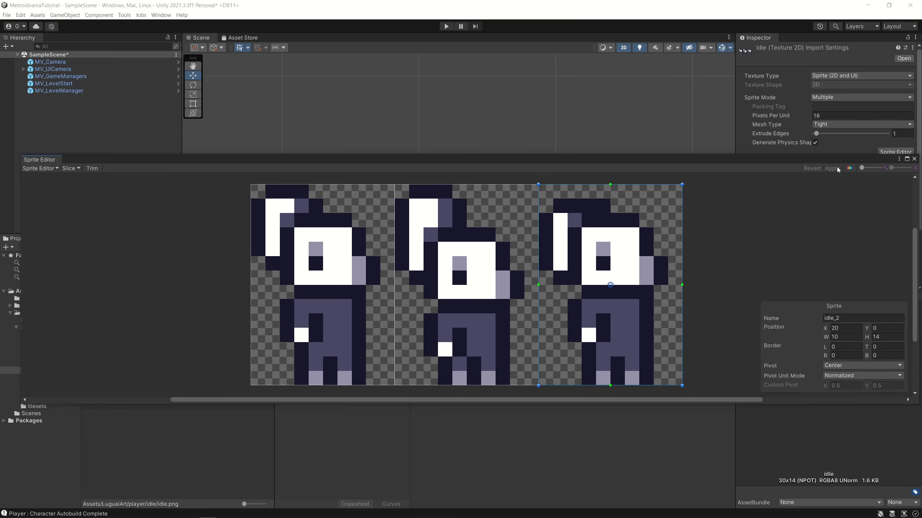
pyautogui.click(914, 159)
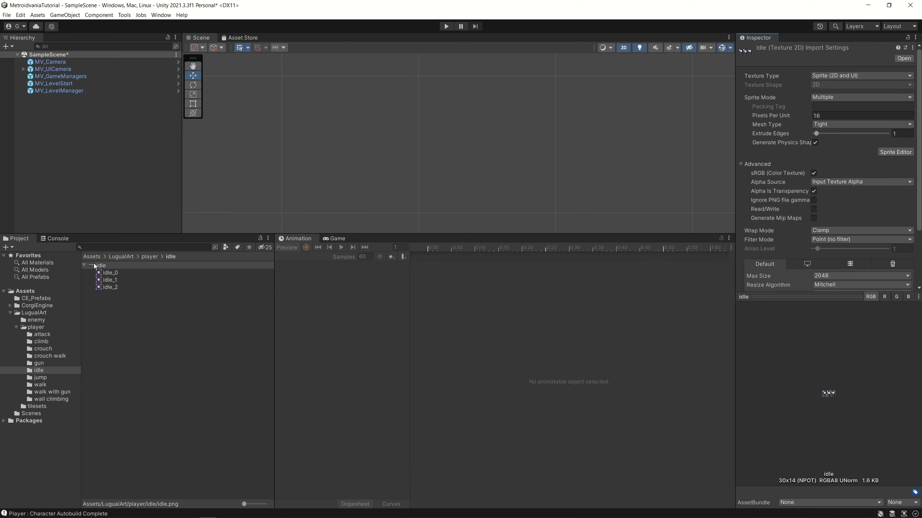
# View the previews of the sliced sprites idle_0, idle_1 and idle_2.
pyautogui.click(107, 273)
pyautogui.click(112, 281)
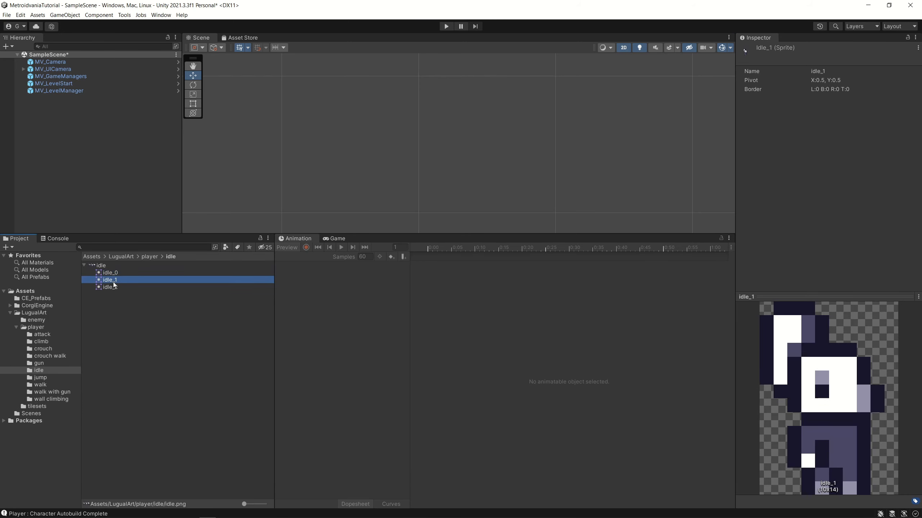
pyautogui.click(108, 288)
pyautogui.click(109, 273)
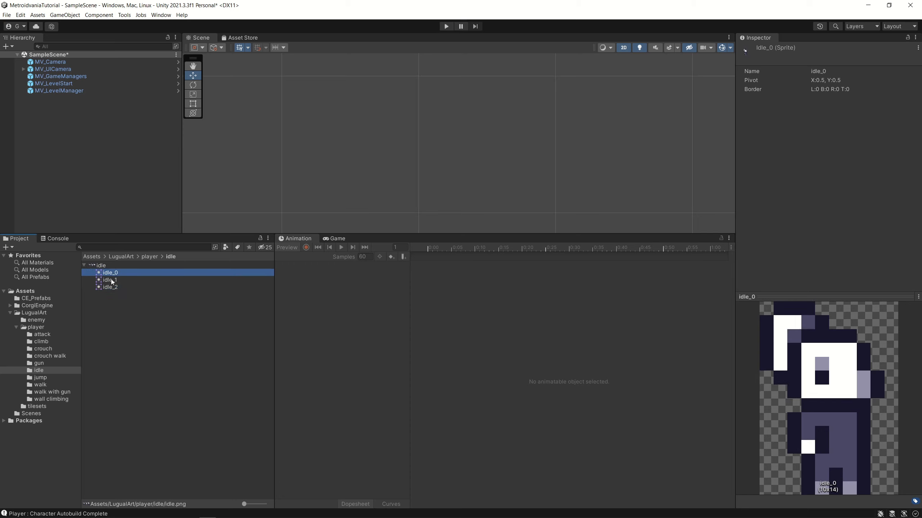
pyautogui.click(115, 287)
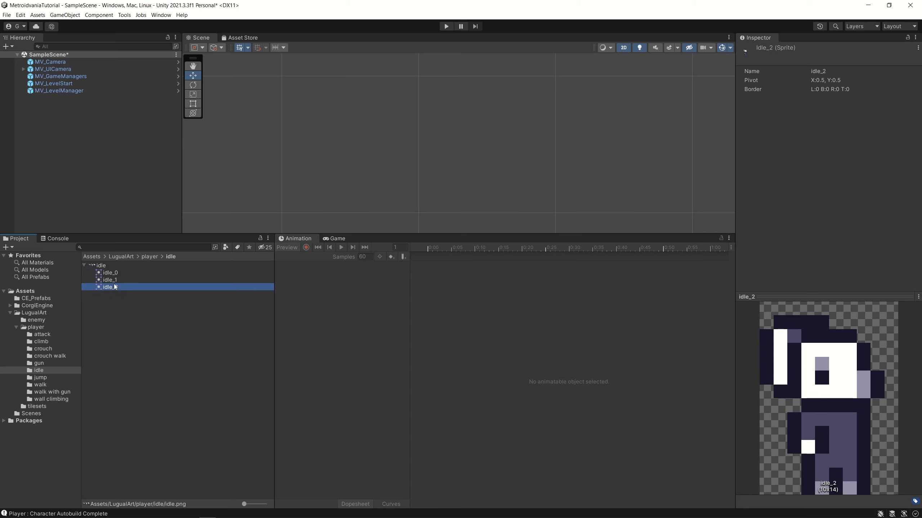
pyautogui.click(121, 305)
# Place the idle sheet in the scene inside the level bounds and save its new animation as PlayerIdle in the idle folder.
pyautogui.scroll(-5, 330, 120)
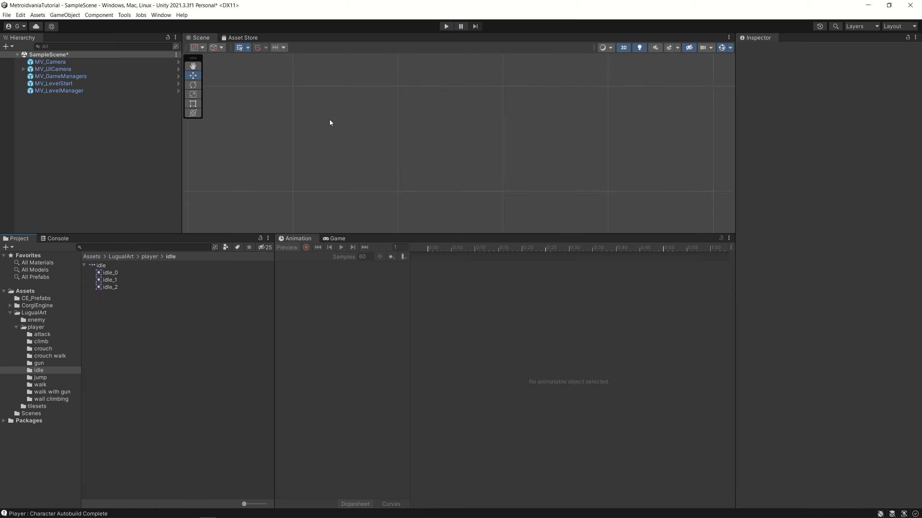
pyautogui.scroll(-6, 327, 118)
pyautogui.moveTo(303, 144); pyautogui.dragTo(348, 161, button='middle')
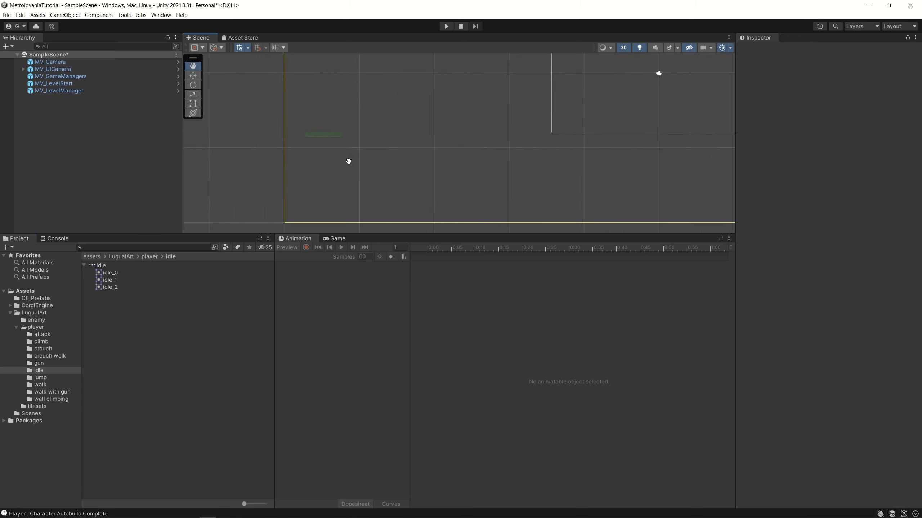
pyautogui.moveTo(108, 266); pyautogui.dragTo(381, 132)
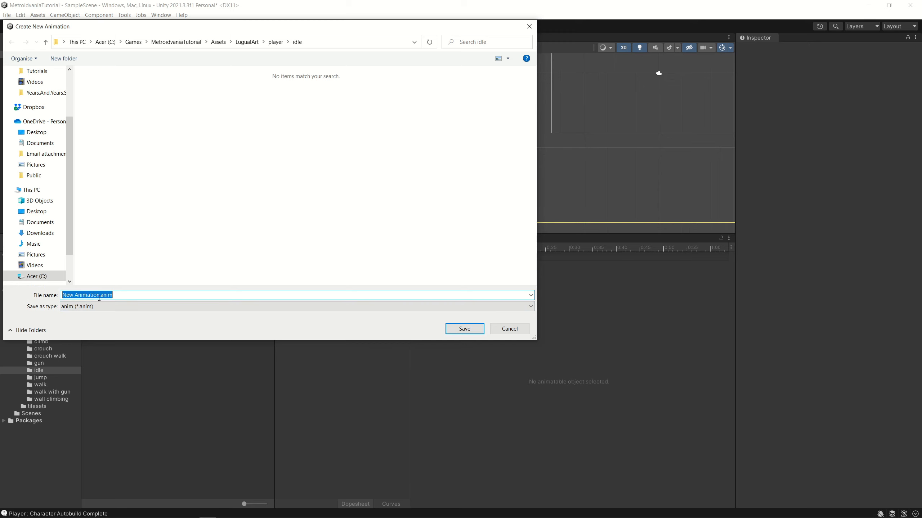
pyautogui.moveTo(101, 295); pyautogui.dragTo(30, 290)
pyautogui.write('Player')
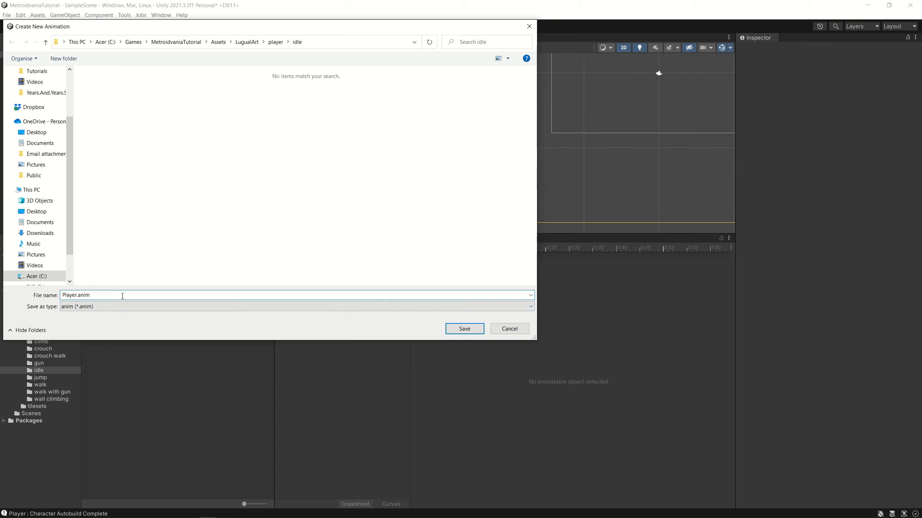
pyautogui.write('_')
pyautogui.press('BackSpace')
pyautogui.write('Idle')
pyautogui.click(465, 329)
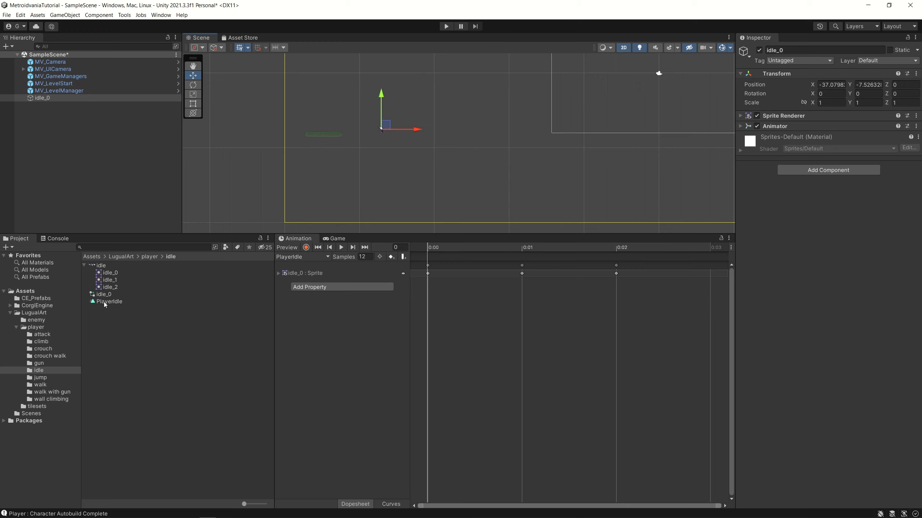
# Rename the idle_0 animator controller as PlayerAnimController.
pyautogui.click(106, 302)
pyautogui.click(105, 295)
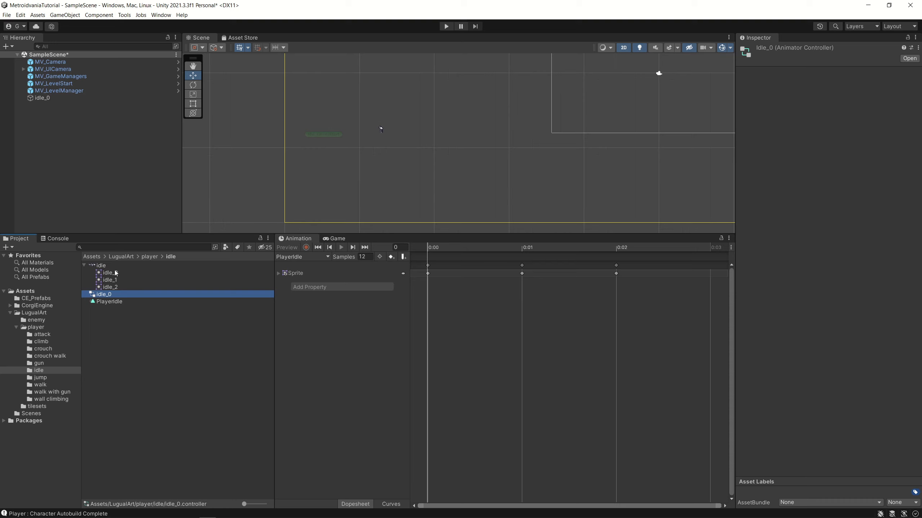
pyautogui.click(106, 295)
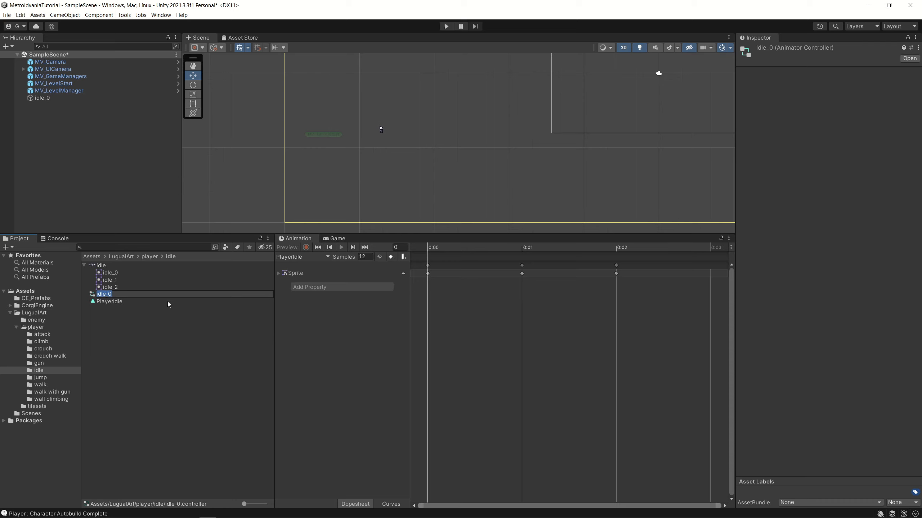
pyautogui.write('PlayerAnimController')
pyautogui.press('Return')
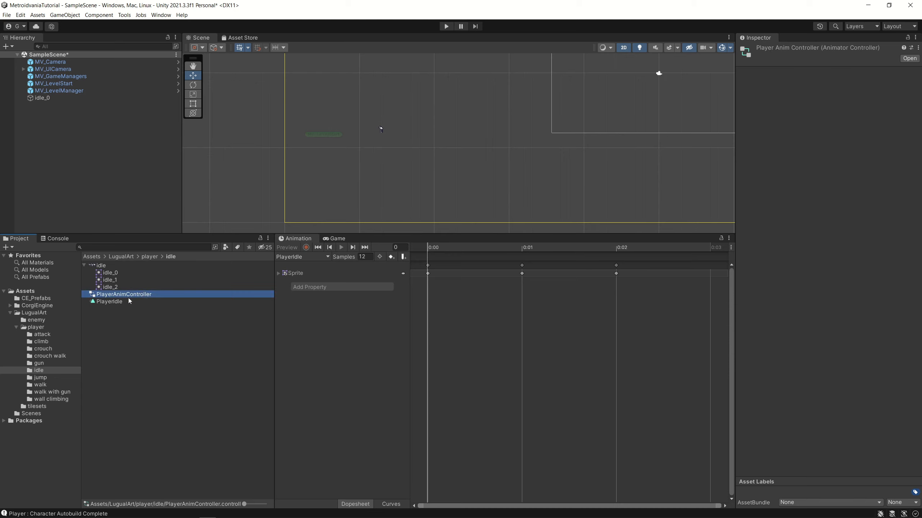
# Inspect the PlayerIdle clip and preview the idle animation on the idle_0 object in the scene.
pyautogui.click(111, 302)
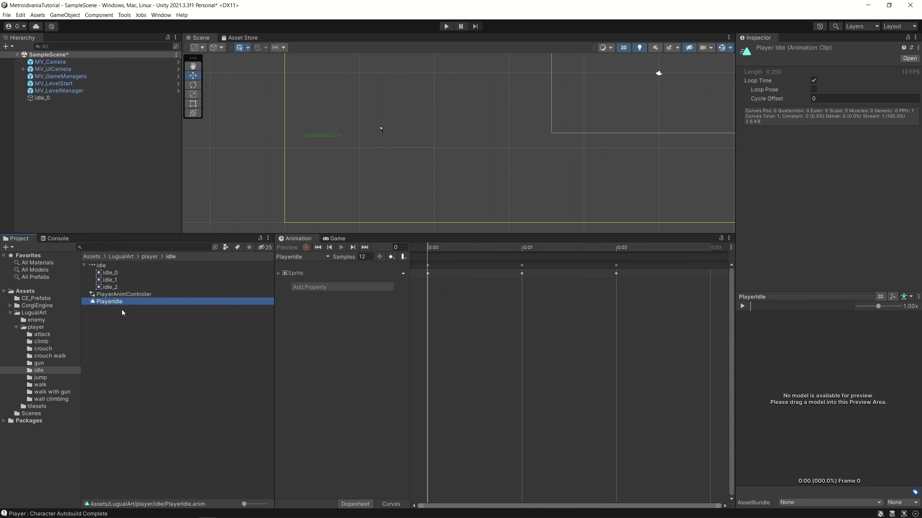
pyautogui.scroll(10, 386, 134)
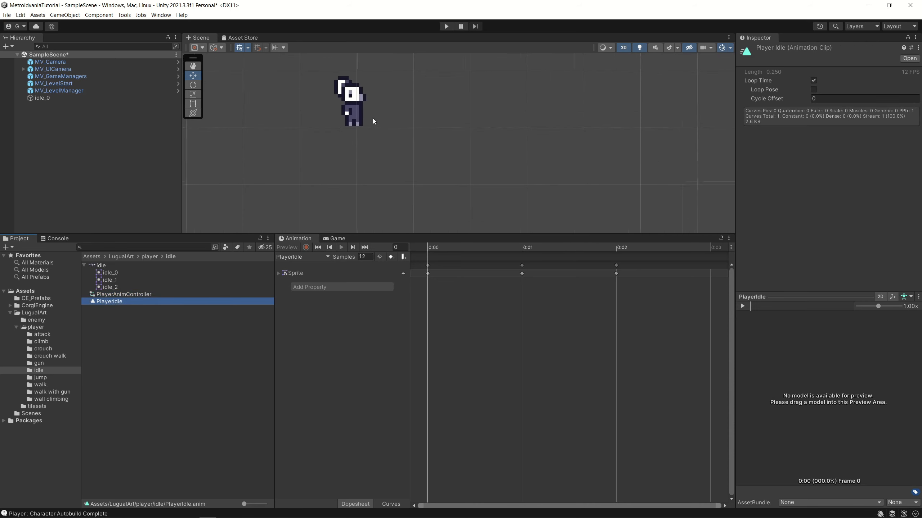
pyautogui.scroll(3, 395, 164)
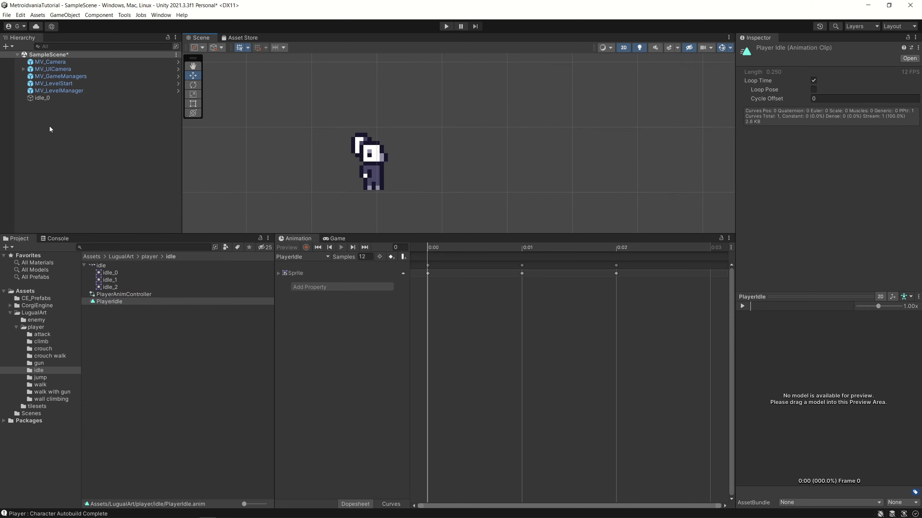
pyautogui.click(39, 97)
pyautogui.click(342, 247)
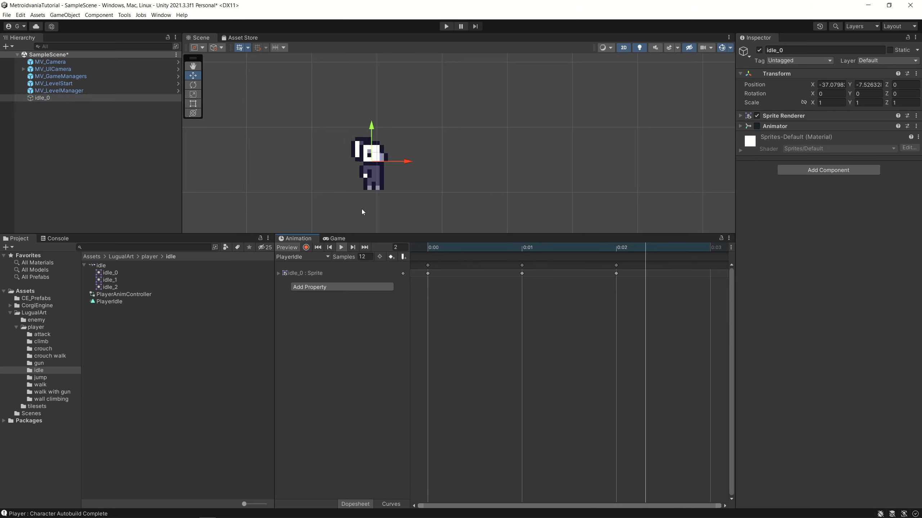
pyautogui.click(342, 247)
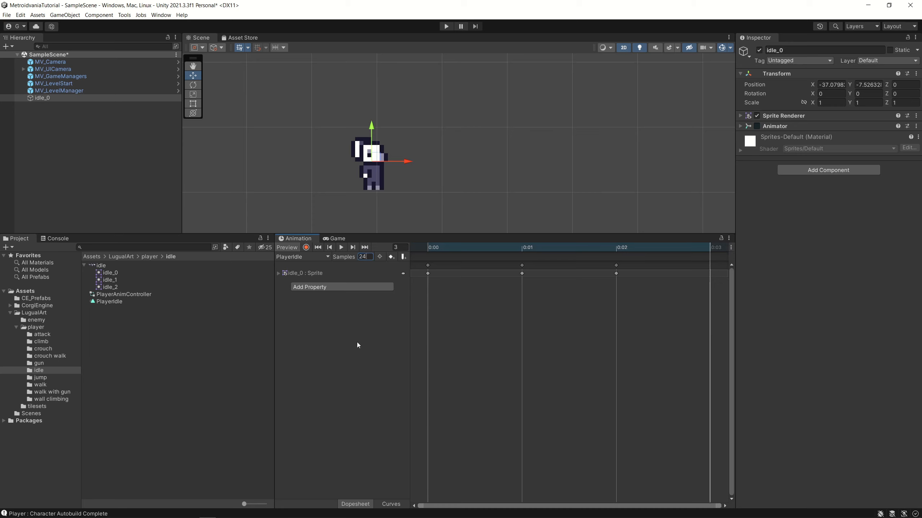
# Try the PlayerIdle clip at 24 samples and preview its playback.
pyautogui.press('Return')
pyautogui.click(341, 246)
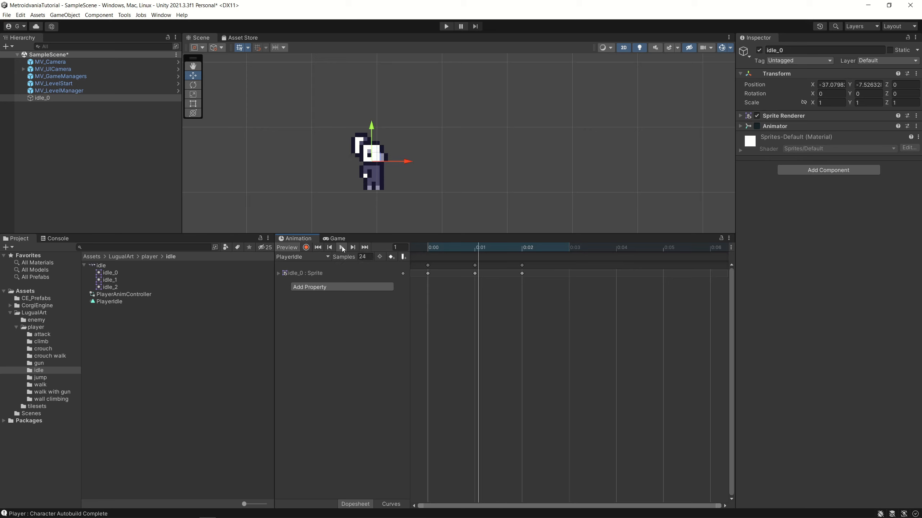
pyautogui.click(341, 246)
# Set the PlayerIdle clip's sample rate to 5 and preview its playback.
pyautogui.click(359, 257)
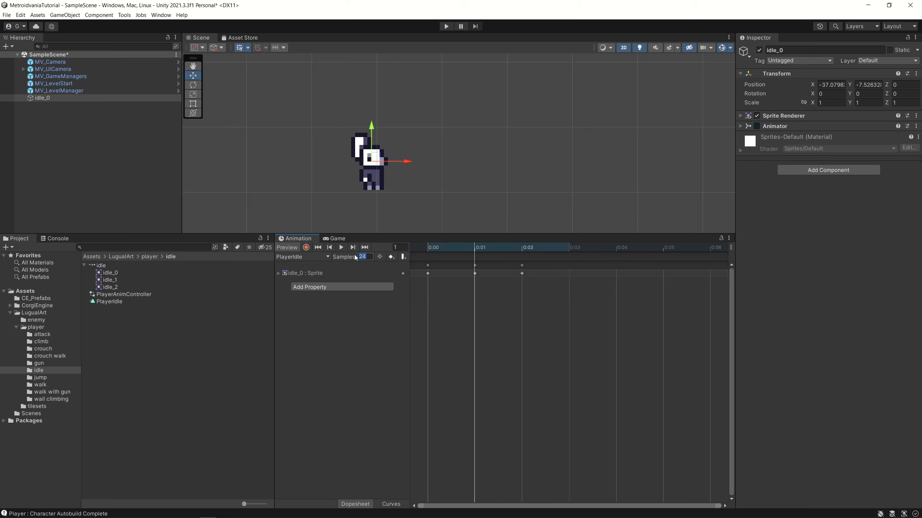
pyautogui.write('7')
pyautogui.click(345, 318)
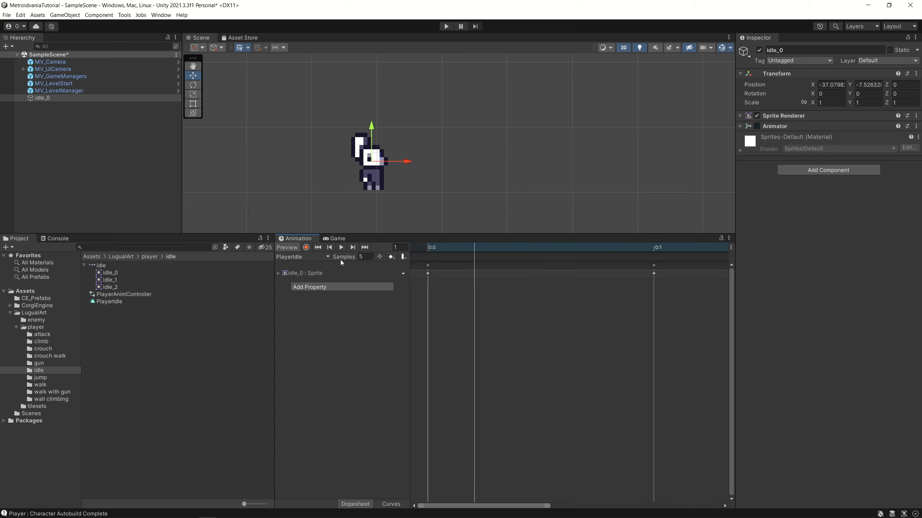
pyautogui.click(338, 249)
pyautogui.click(340, 247)
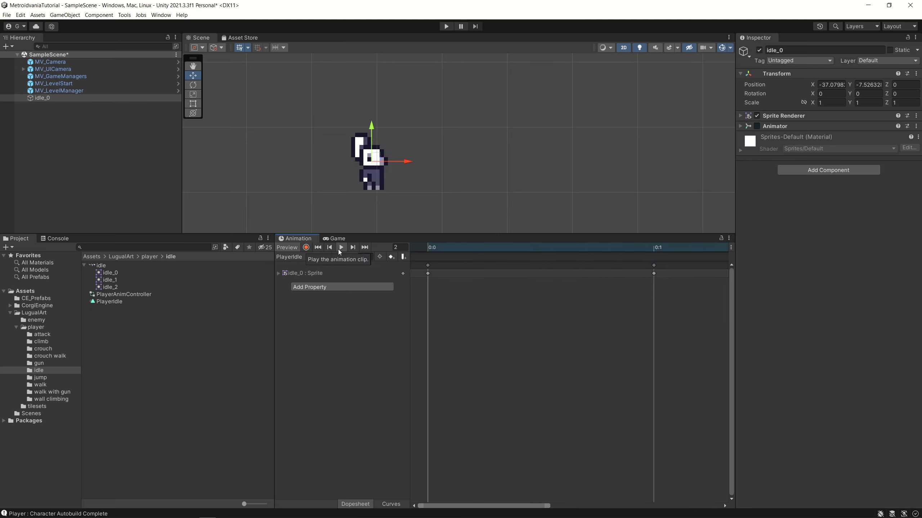
pyautogui.click(341, 247)
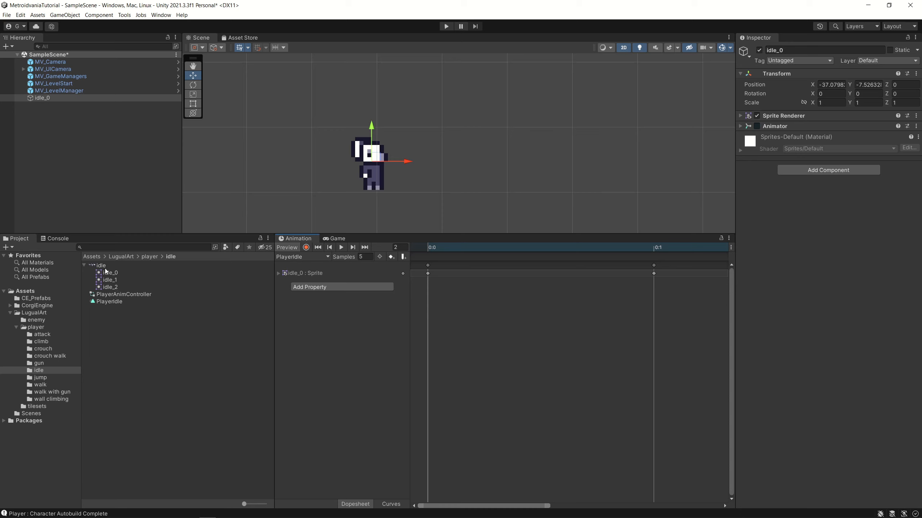
# Rename the idle_0 object in the scene as Player and keep it selected.
pyautogui.click(49, 97)
pyautogui.click(46, 98)
pyautogui.write('Player')
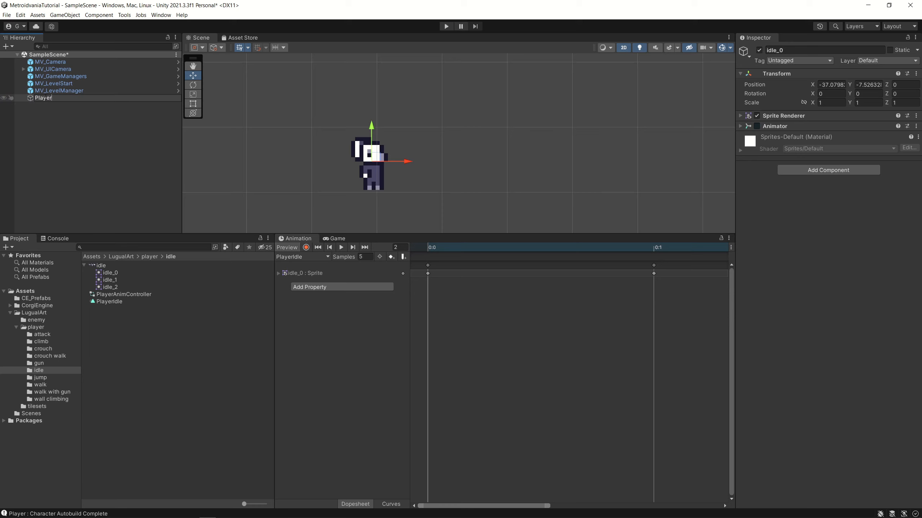
pyautogui.press('Return')
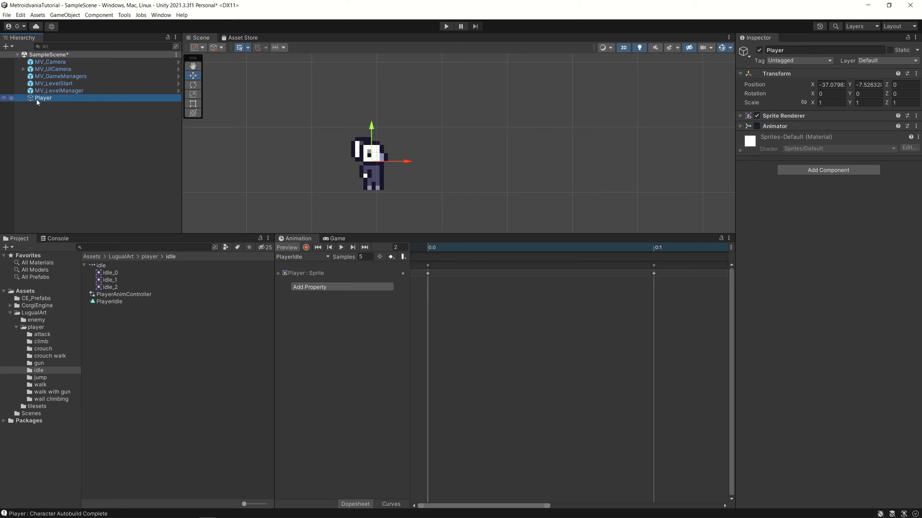
pyautogui.click(55, 99)
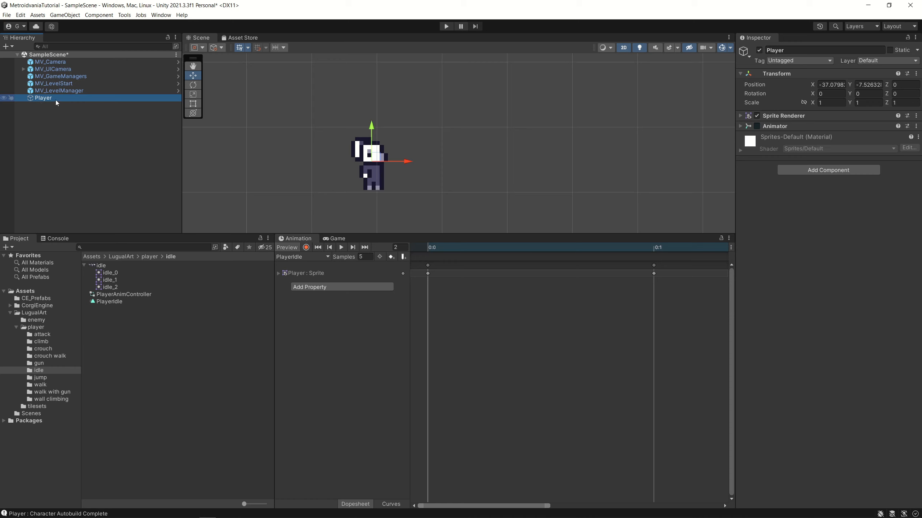
# Expand the Player's Animator settings and add the Corgi Engine Character component to the object.
pyautogui.click(749, 127)
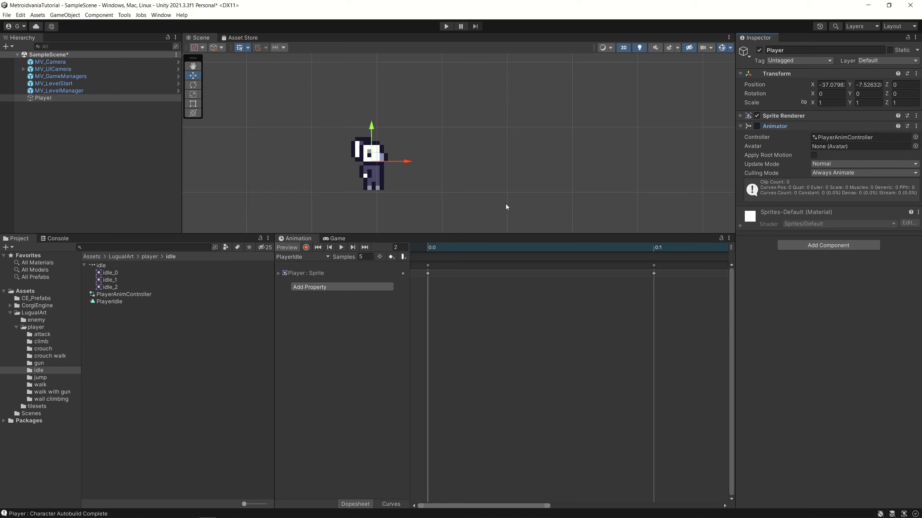
pyautogui.click(834, 245)
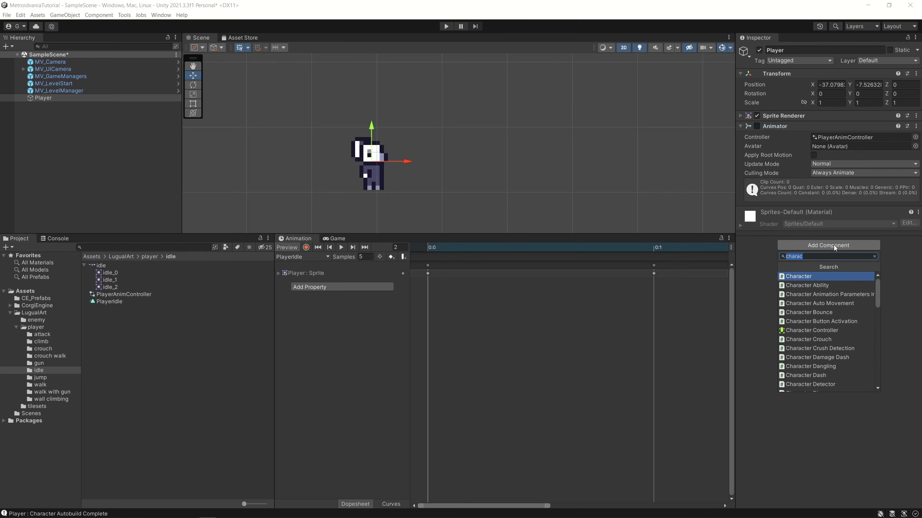
pyautogui.click(843, 256)
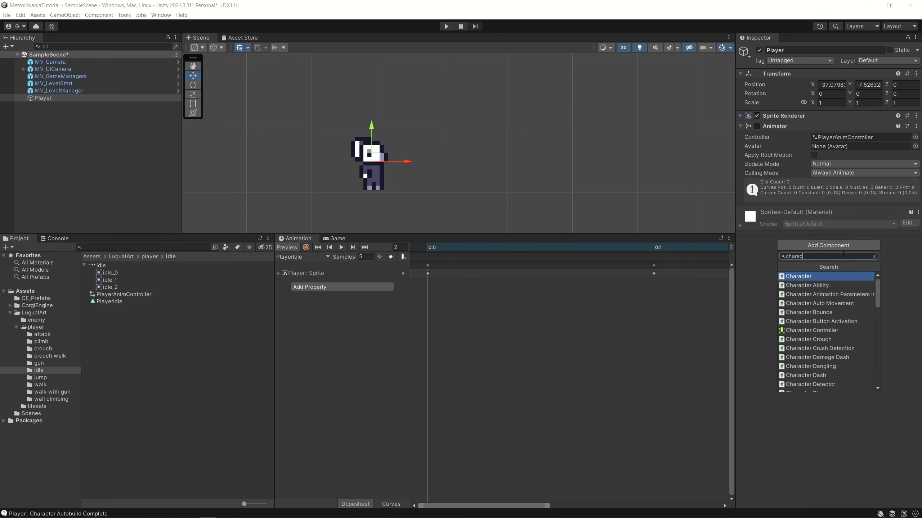
pyautogui.click(842, 276)
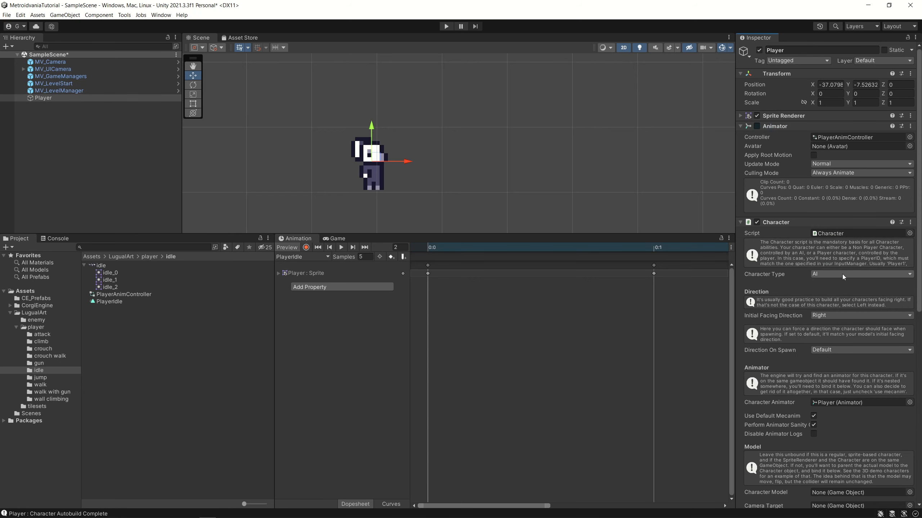
# Set the Character component's type to Player and its Player ID to Player1, leaving Direction On Spawn at Default.
pyautogui.scroll(-4, 841, 262)
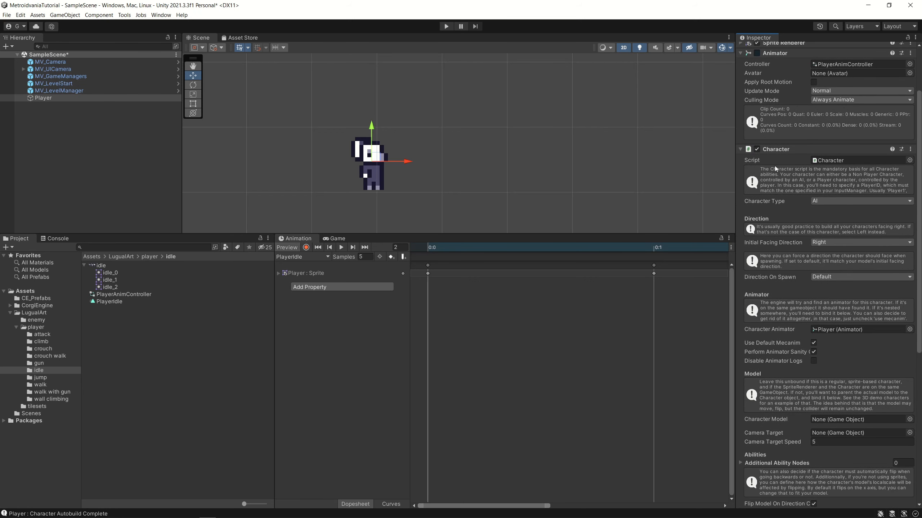
pyautogui.click(830, 201)
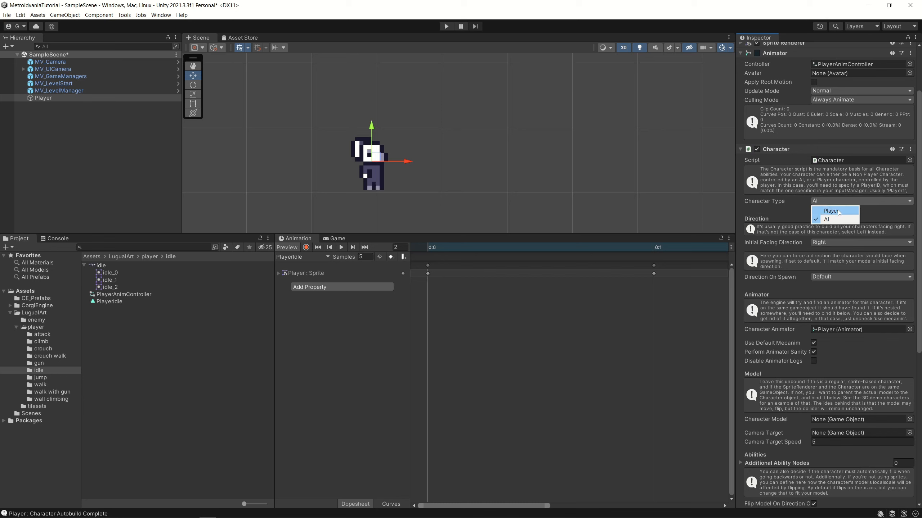
pyautogui.click(838, 211)
pyautogui.click(828, 215)
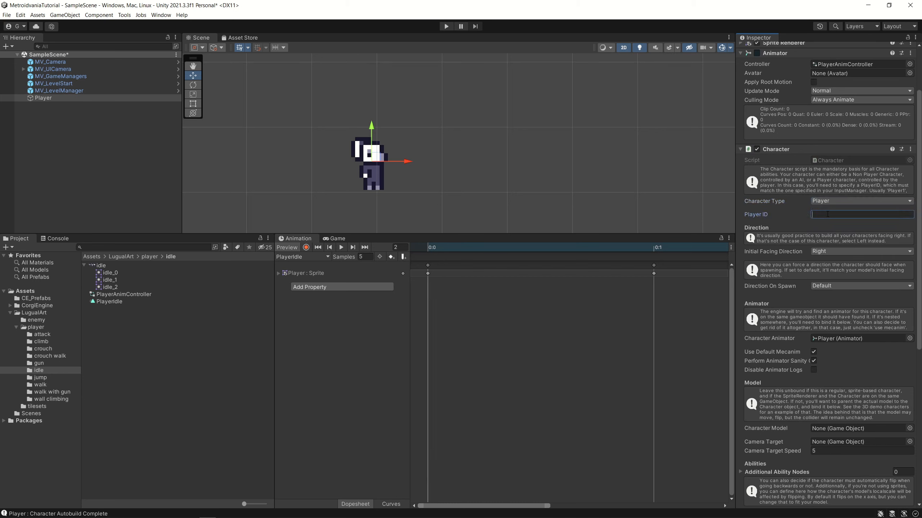
pyautogui.write('Player1')
pyautogui.click(825, 285)
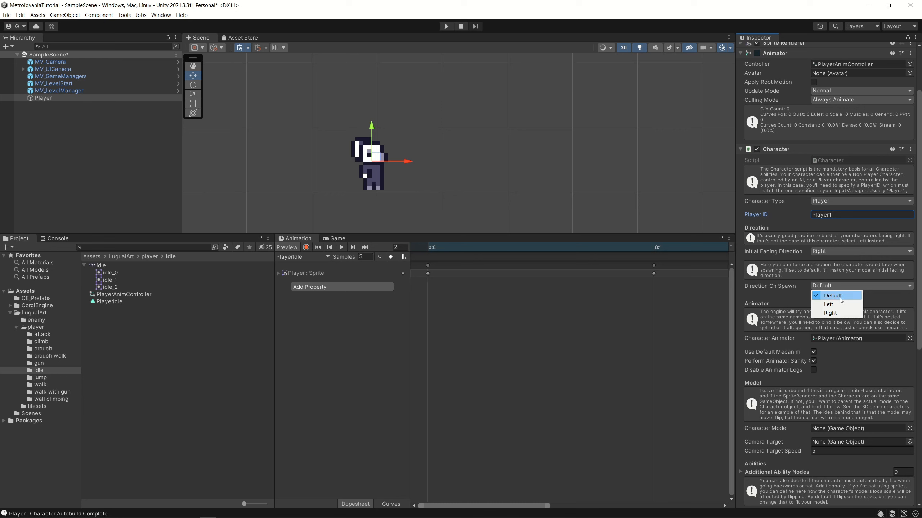
pyautogui.click(879, 300)
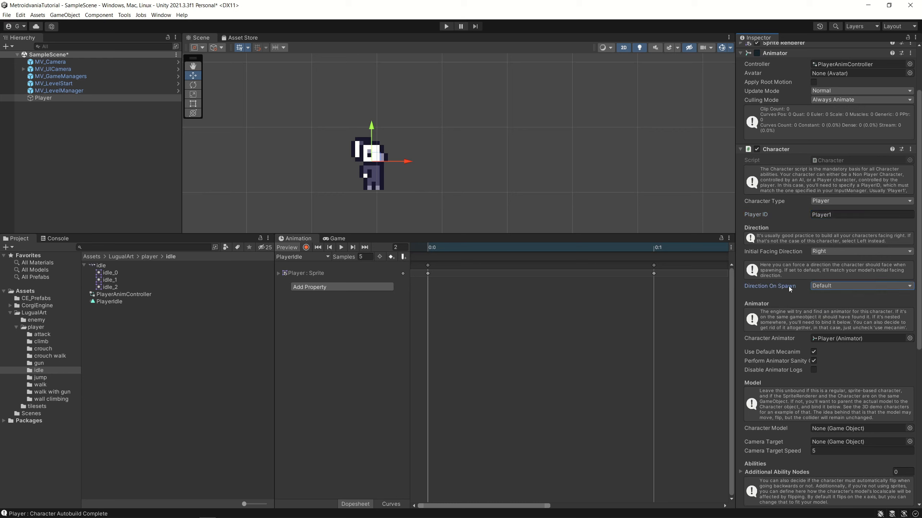
# Autobuild the Player object as a player character from its Character component.
pyautogui.scroll(-3, 789, 287)
pyautogui.scroll(-3, 779, 278)
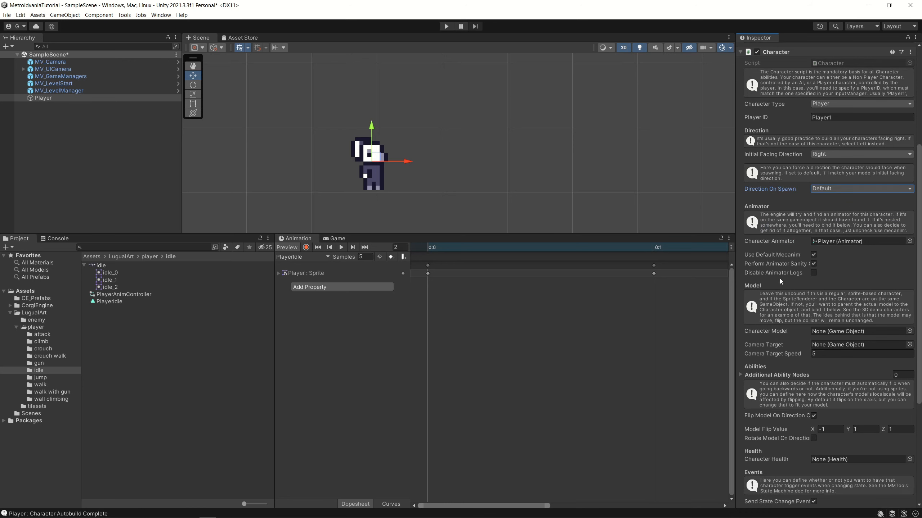
pyautogui.scroll(-4, 779, 279)
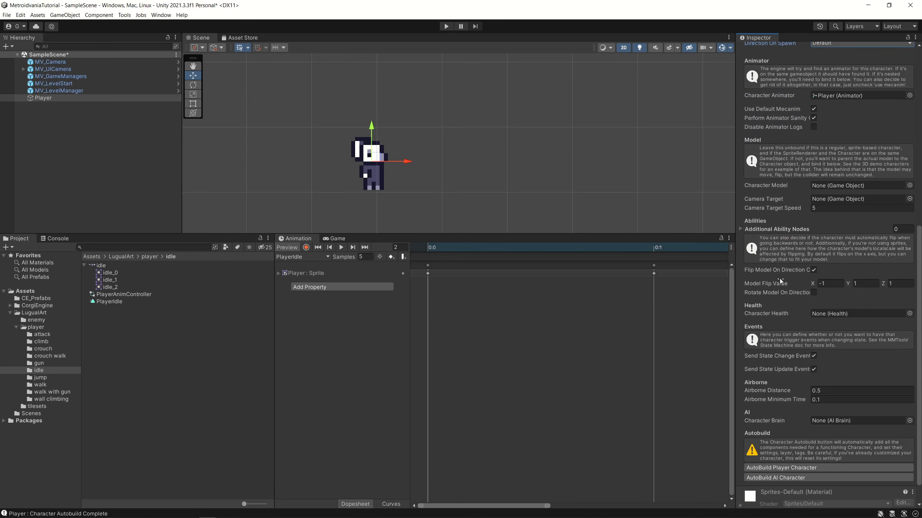
pyautogui.scroll(-1, 791, 295)
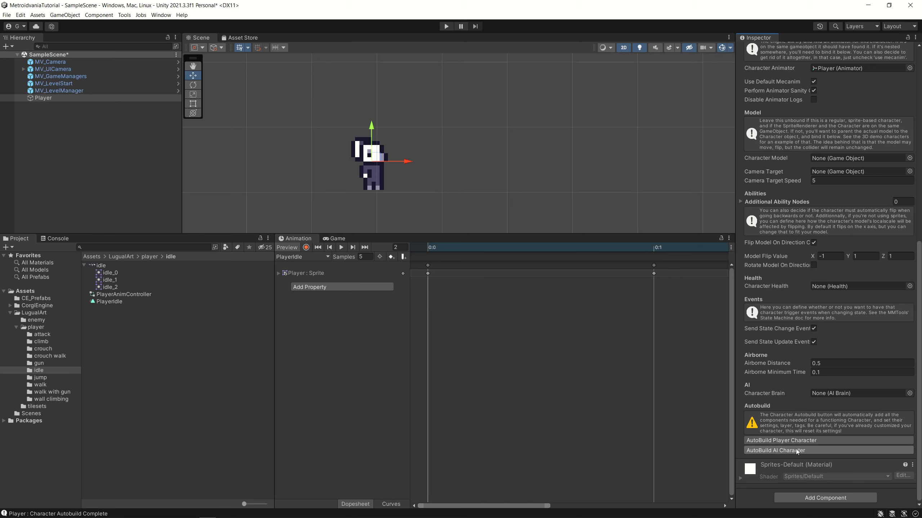
pyautogui.click(778, 441)
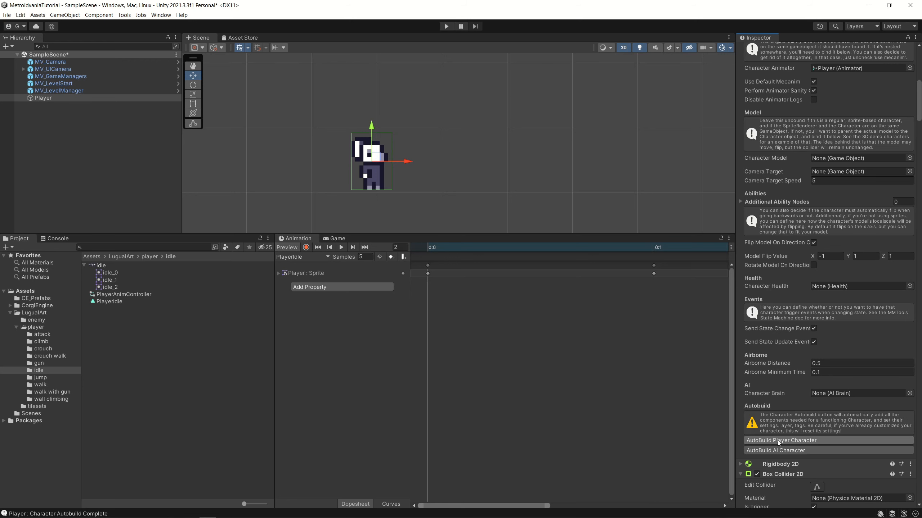
# Set the X size of the Player's Box Collider 2D to 0.3 to narrow it around the sprite's body.
pyautogui.scroll(-8, 777, 441)
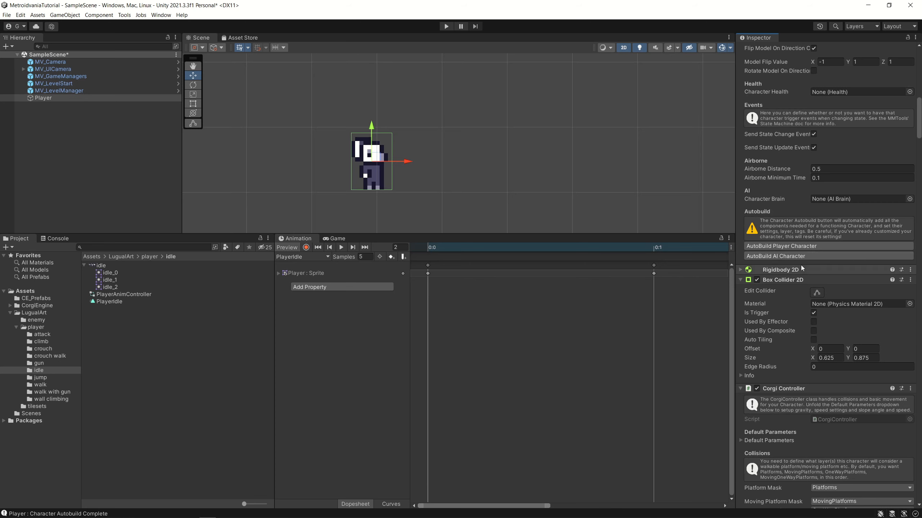
pyautogui.scroll(-6, 801, 265)
pyautogui.scroll(-1, 801, 265)
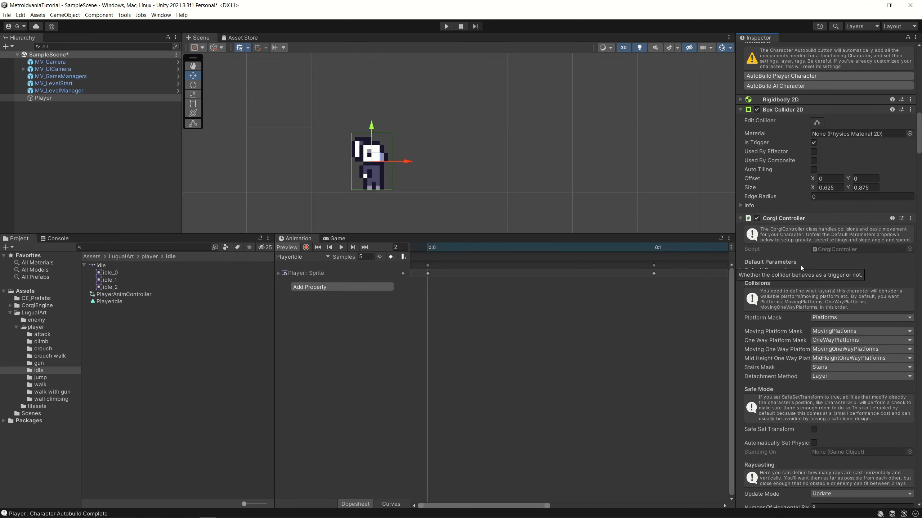
pyautogui.scroll(4, 801, 265)
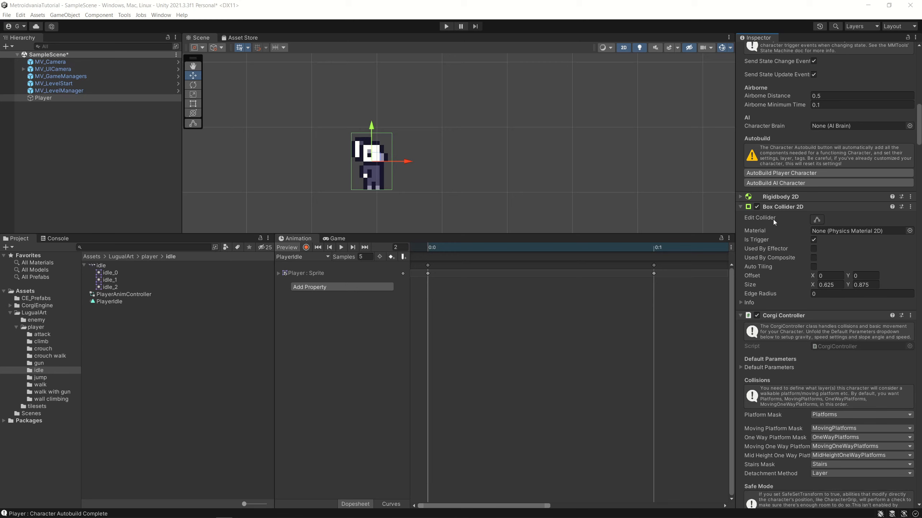
pyautogui.scroll(3, 373, 157)
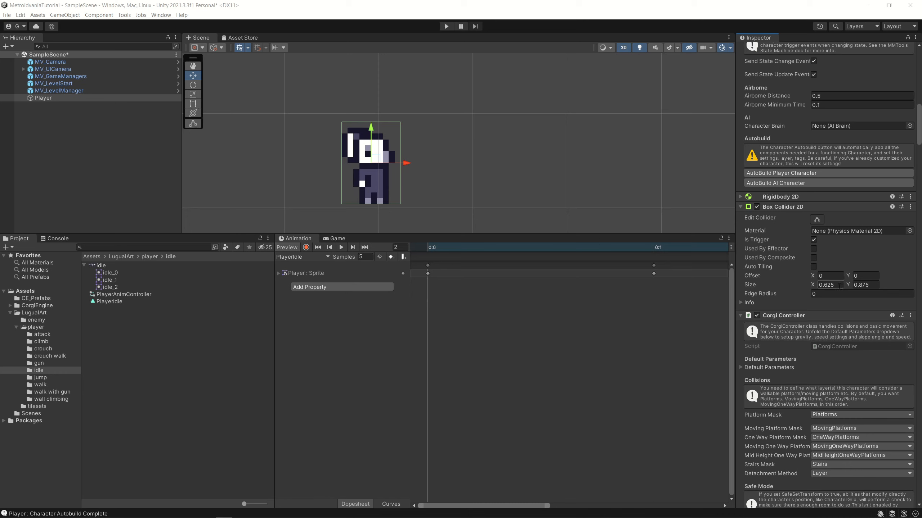
pyautogui.click(837, 285)
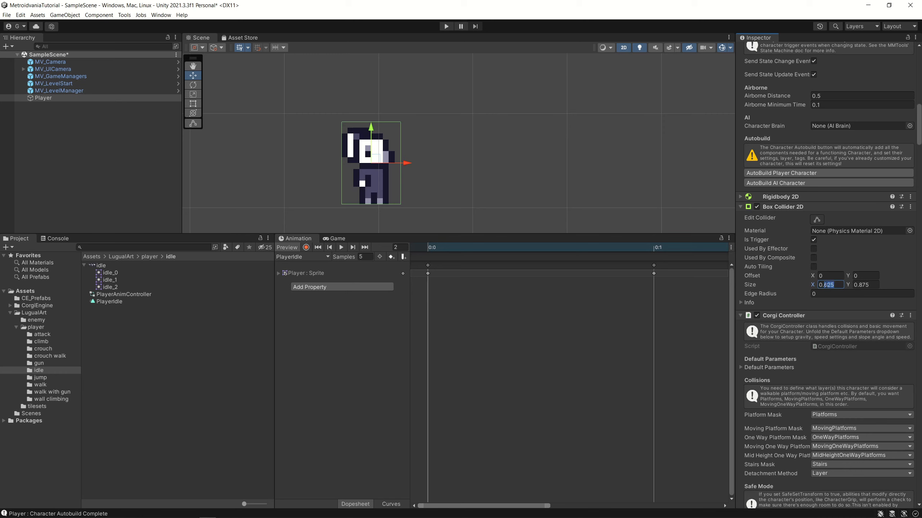
pyautogui.write('3')
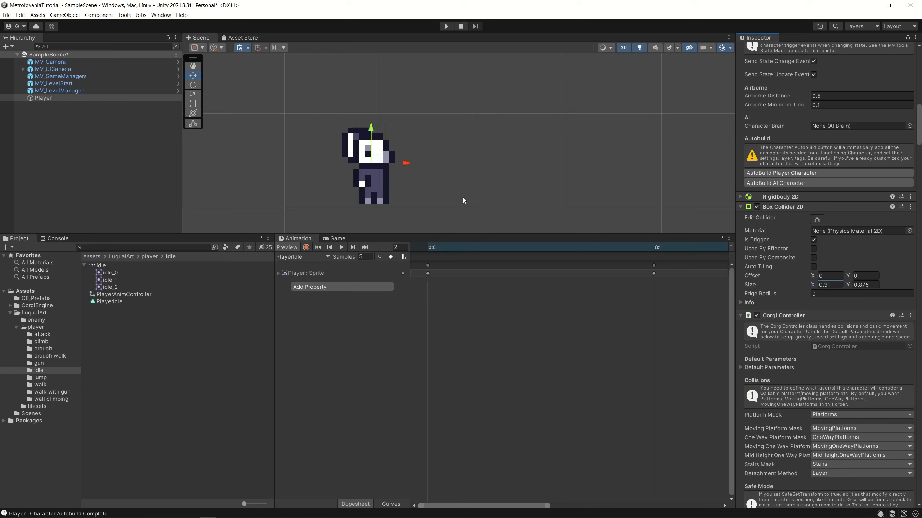
pyautogui.scroll(1, 366, 186)
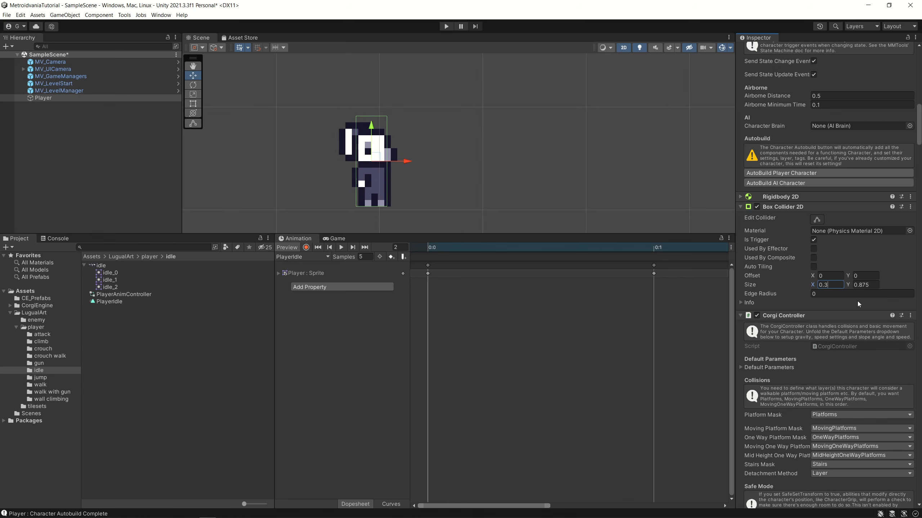
# Fit the Box Collider 2D vertically to the sprite with a Y size of 0.73 and a Y offset of -0.07.
pyautogui.click(855, 286)
pyautogui.moveTo(852, 285); pyautogui.dragTo(841, 273)
pyautogui.moveTo(848, 286); pyautogui.dragTo(848, 286)
pyautogui.scroll(5, 393, 161)
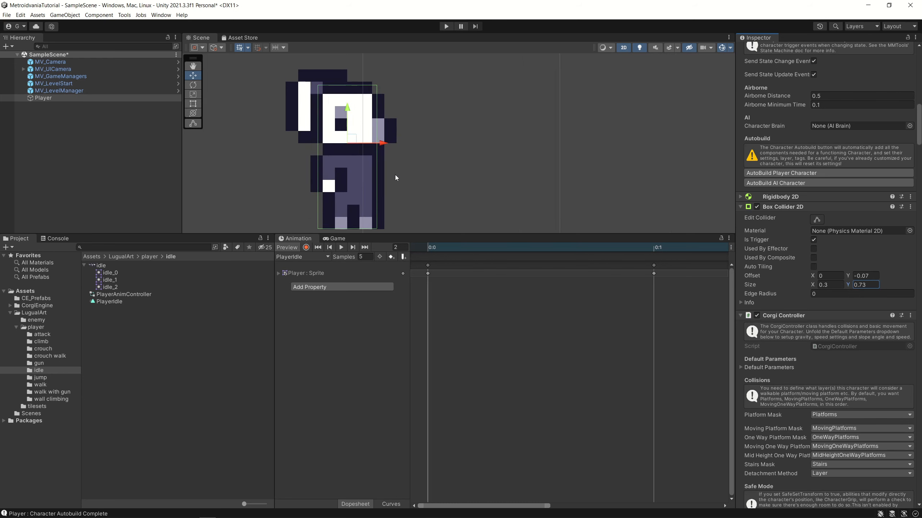
# Try a Y offset of -0.08 for the Box Collider 2D, then restore -0.07.
pyautogui.scroll(-1, 394, 174)
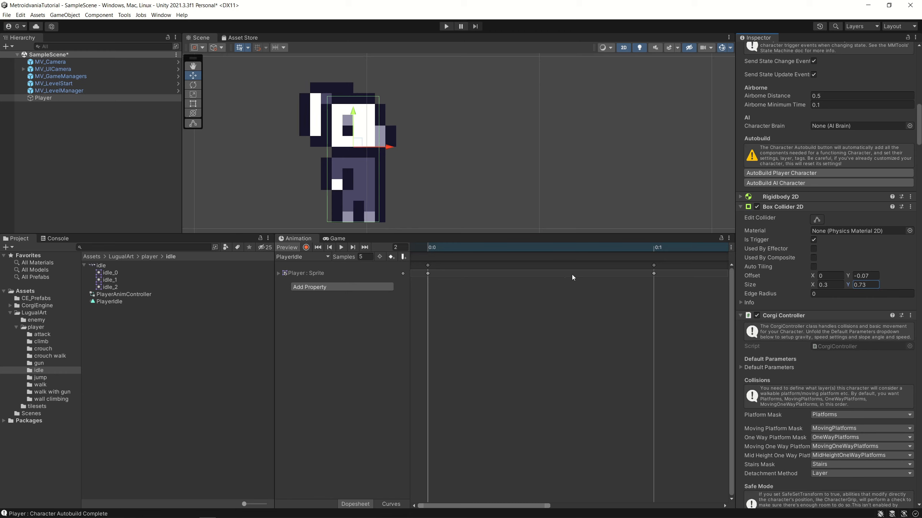
pyautogui.click(873, 285)
pyautogui.click(873, 286)
pyautogui.click(877, 276)
pyautogui.click(878, 276)
pyautogui.press('BackSpace')
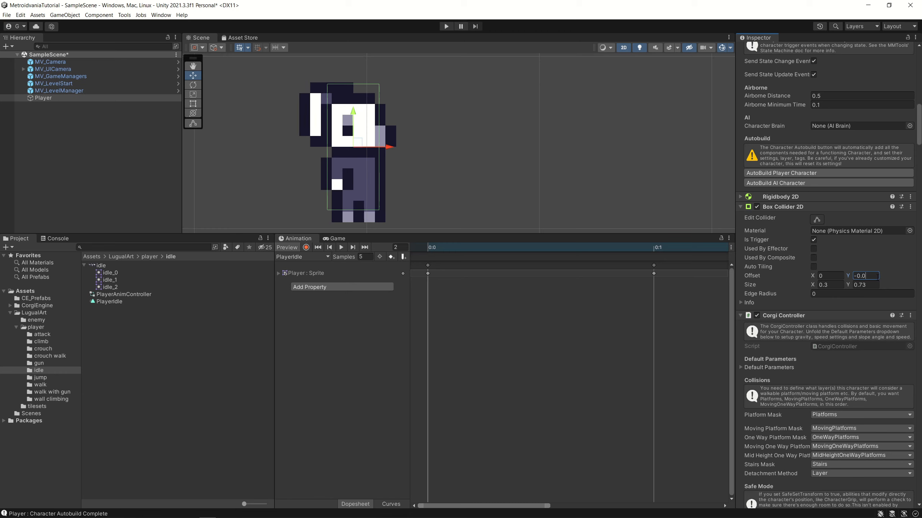
pyautogui.write('8')
pyautogui.press('BackSpace')
pyautogui.write('7')
# Try different Y sizes for the Box Collider 2D, then restore 0.73.
pyautogui.click(873, 284)
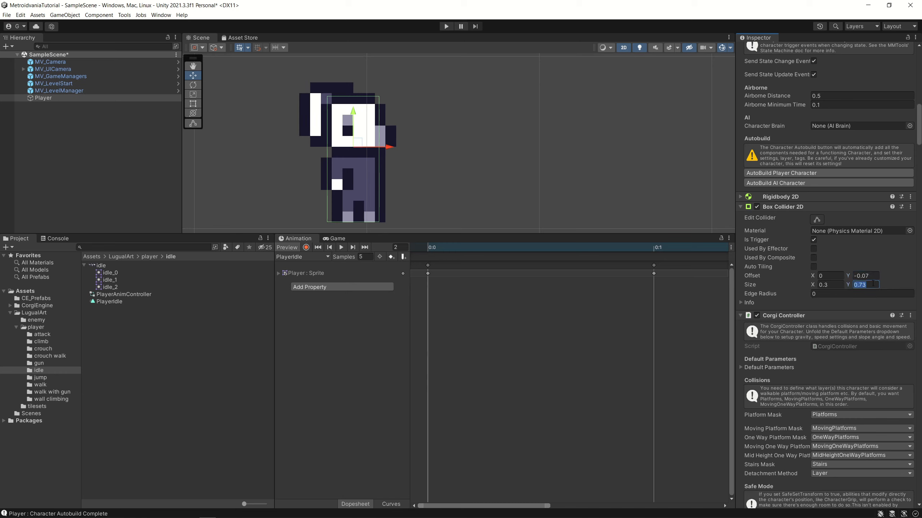
pyautogui.click(873, 285)
pyautogui.write('1212235')
pyautogui.press('BackSpace')
pyautogui.press('BackSpace')
pyautogui.press('BackSpace')
pyautogui.press('BackSpace')
pyautogui.press('BackSpace')
pyautogui.press('BackSpace')
pyautogui.press('BackSpace')
pyautogui.press('BackSpace')
pyautogui.write('3')
# Examine the Corgi Controller's collision masks and raycasting settings, and check the Player object's layer against the available layers.
pyautogui.scroll(-4, 832, 313)
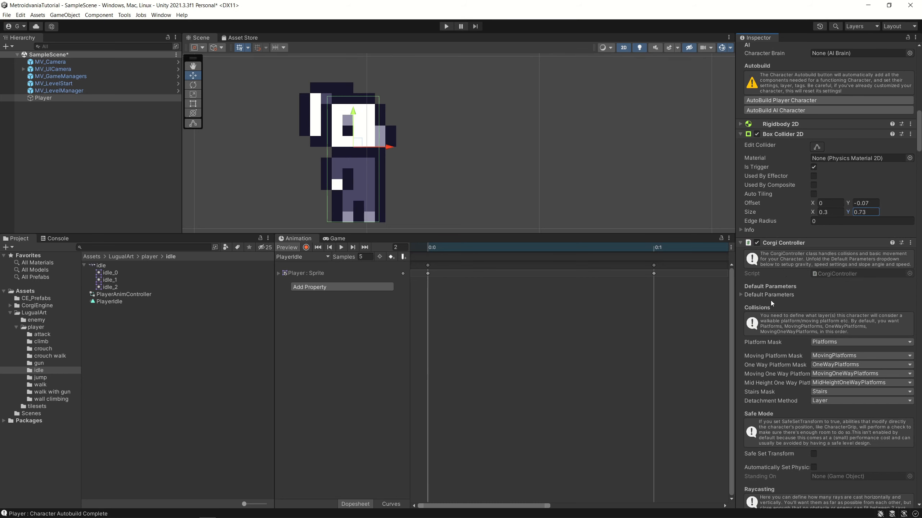
pyautogui.scroll(-10, 841, 316)
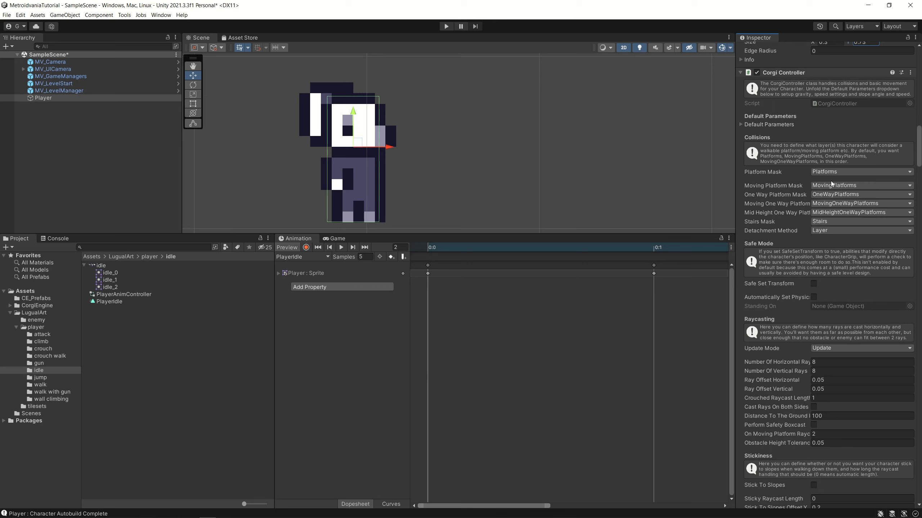
pyautogui.scroll(20, 847, 146)
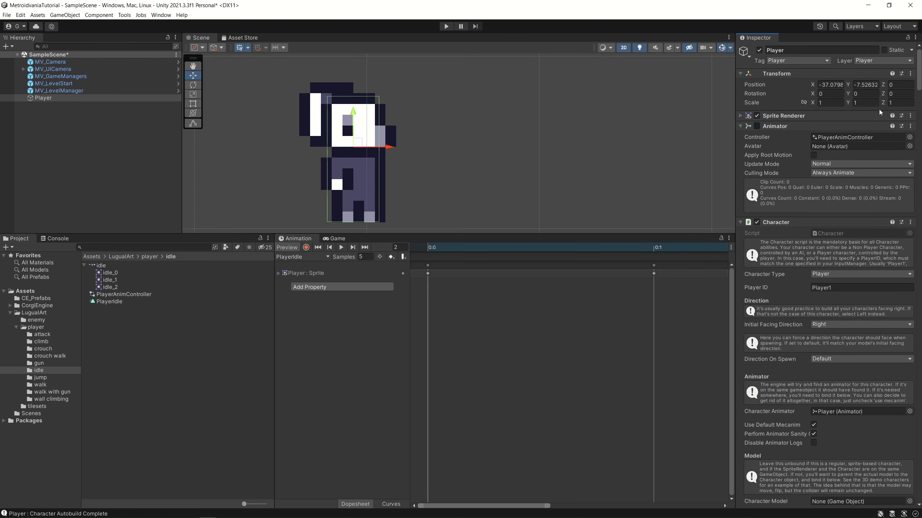
pyautogui.click(871, 62)
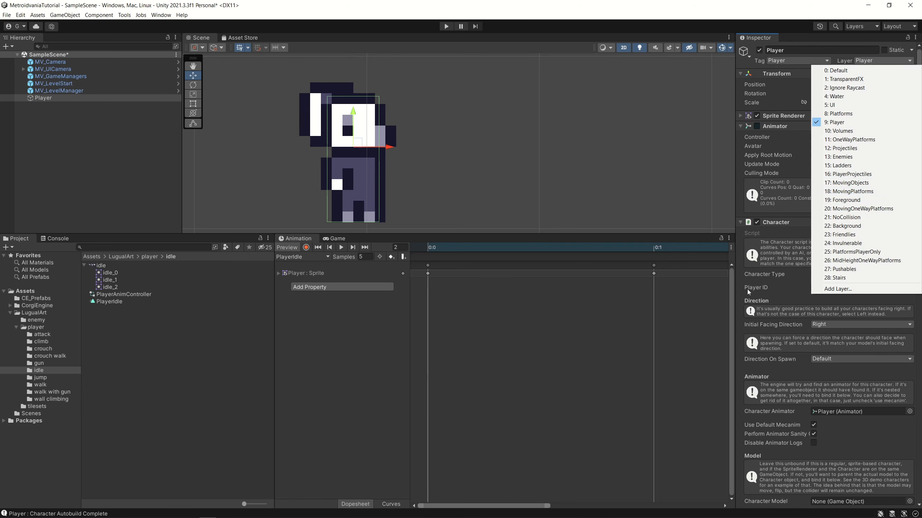
pyautogui.click(759, 298)
pyautogui.scroll(-15, 773, 287)
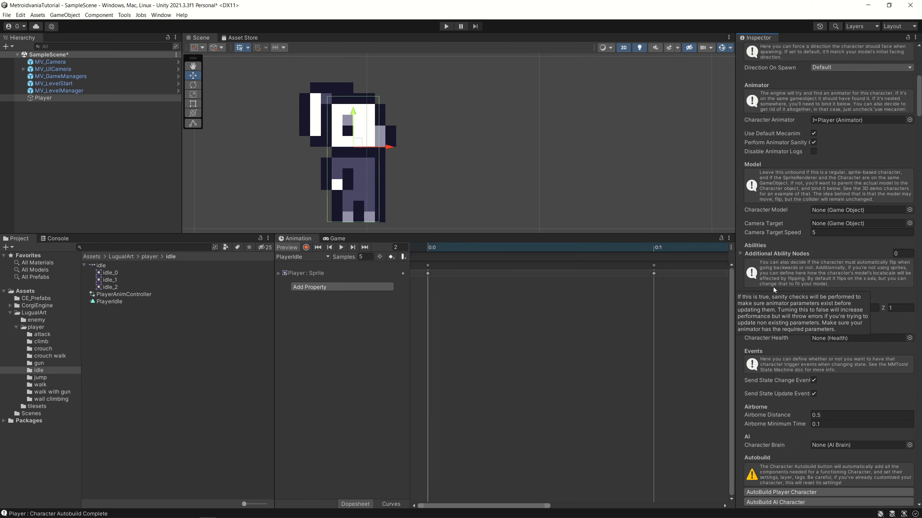
pyautogui.scroll(-10, 834, 394)
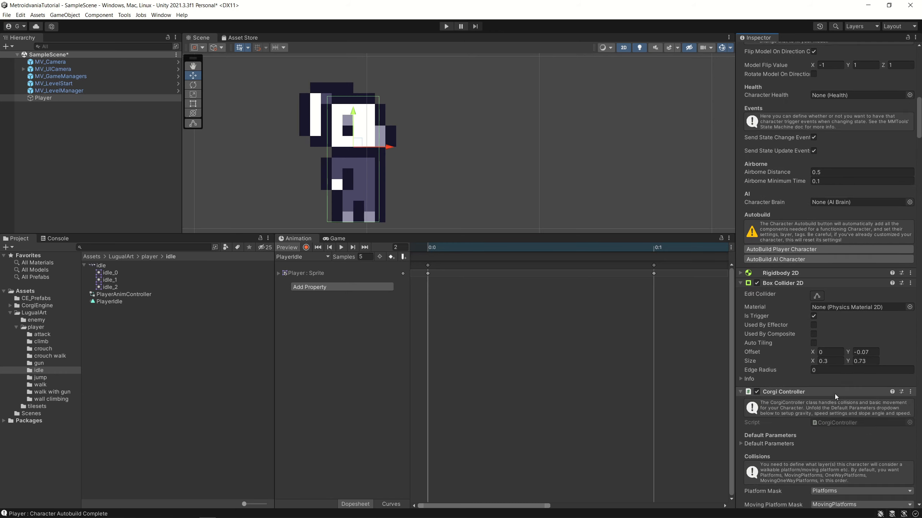
pyautogui.scroll(-12, 835, 394)
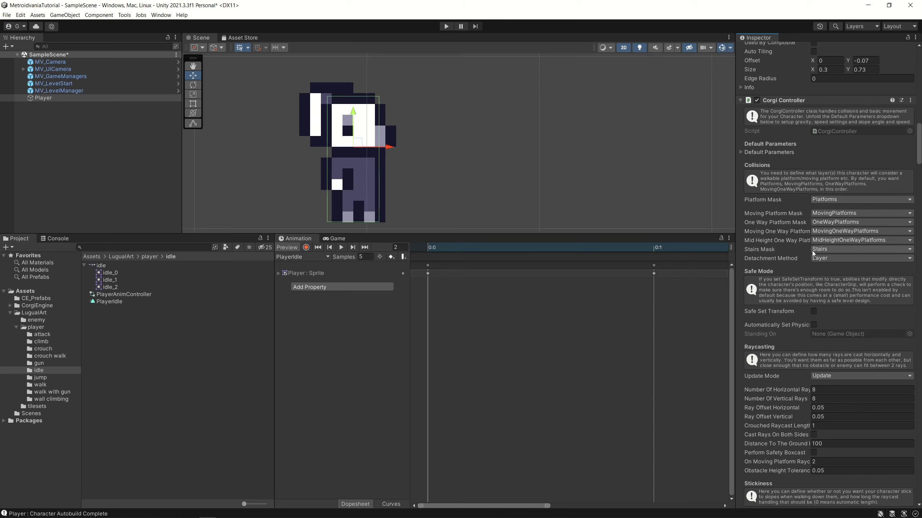
pyautogui.scroll(-8, 788, 333)
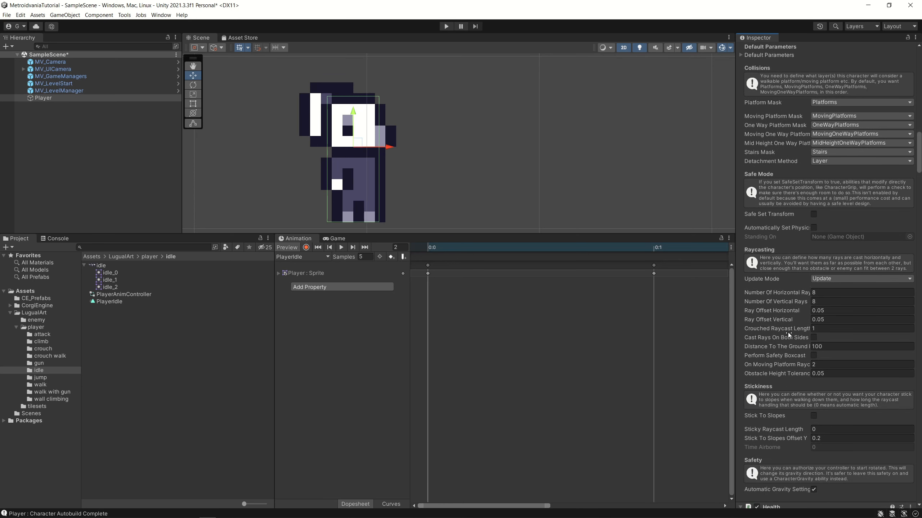
# Collapse the Player's Health, Character Level Bounds, Horizontal Movement, Crouch and Dash components.
pyautogui.scroll(-1, 788, 333)
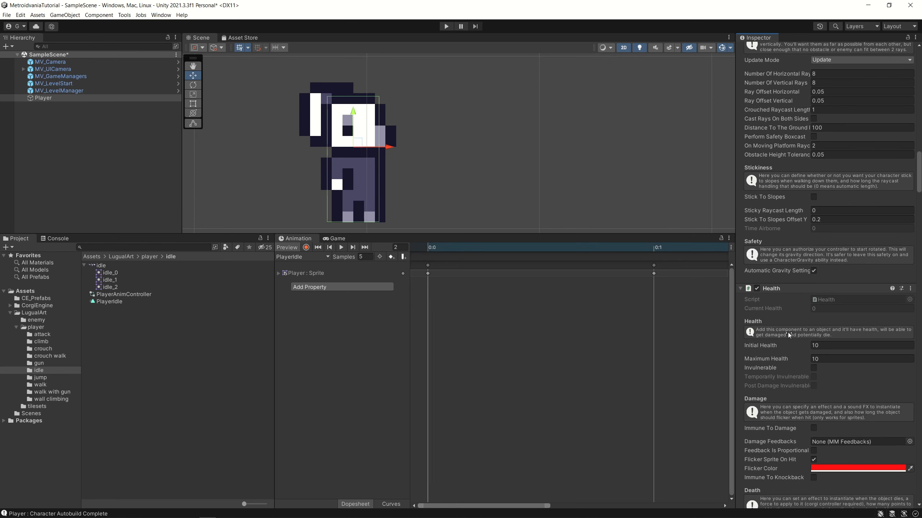
pyautogui.scroll(-3, 787, 333)
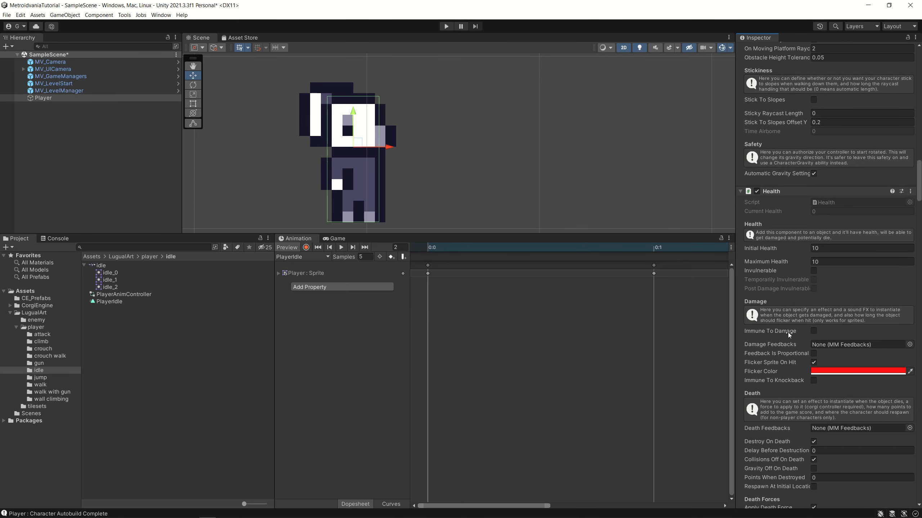
pyautogui.click(740, 191)
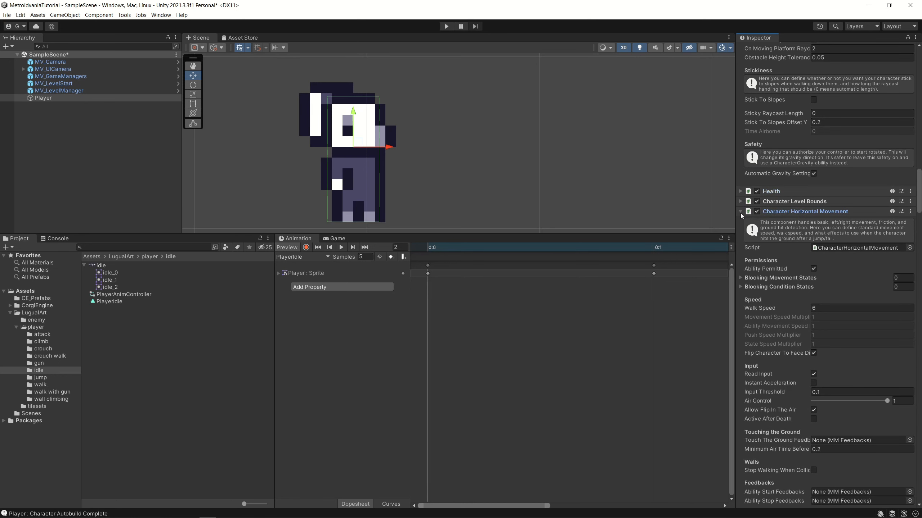
pyautogui.click(740, 213)
pyautogui.click(739, 222)
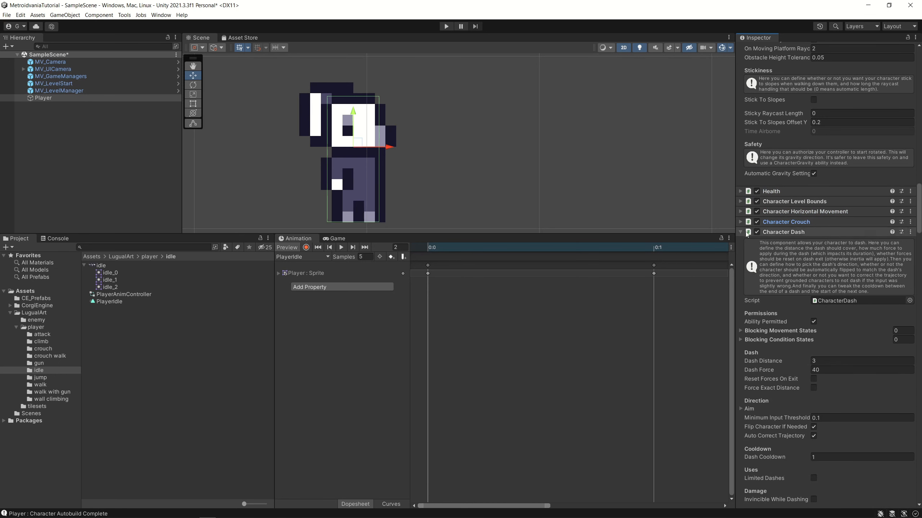
pyautogui.click(740, 232)
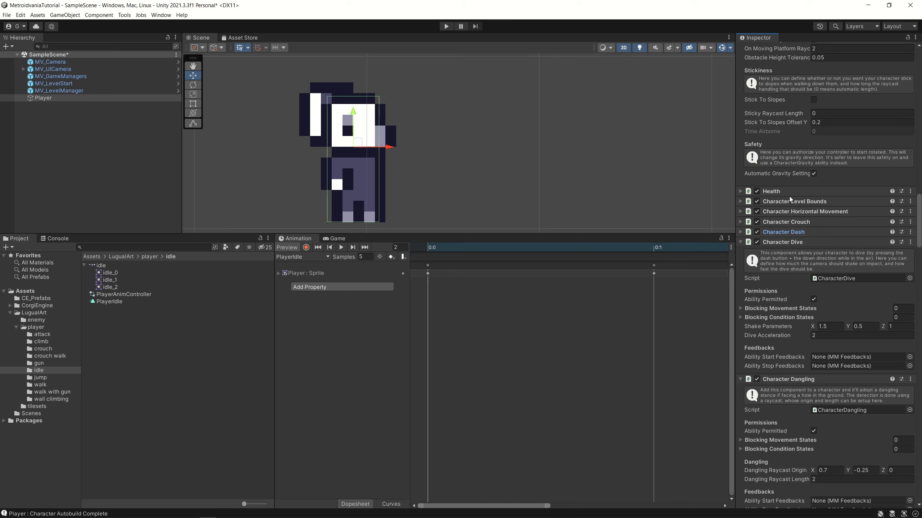
# Examine the Player's Character Level Bounds and Character Horizontal Movement settings, collapsing each component after viewing it.
pyautogui.click(808, 202)
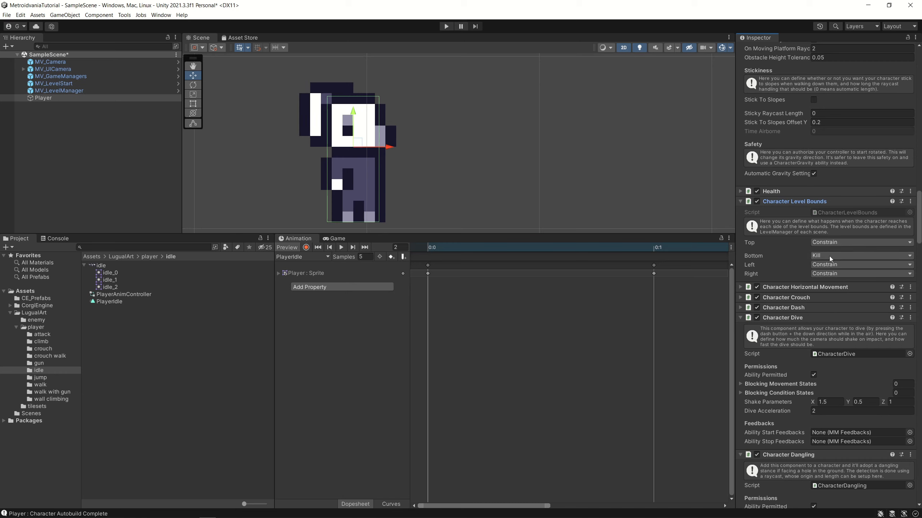
pyautogui.click(740, 204)
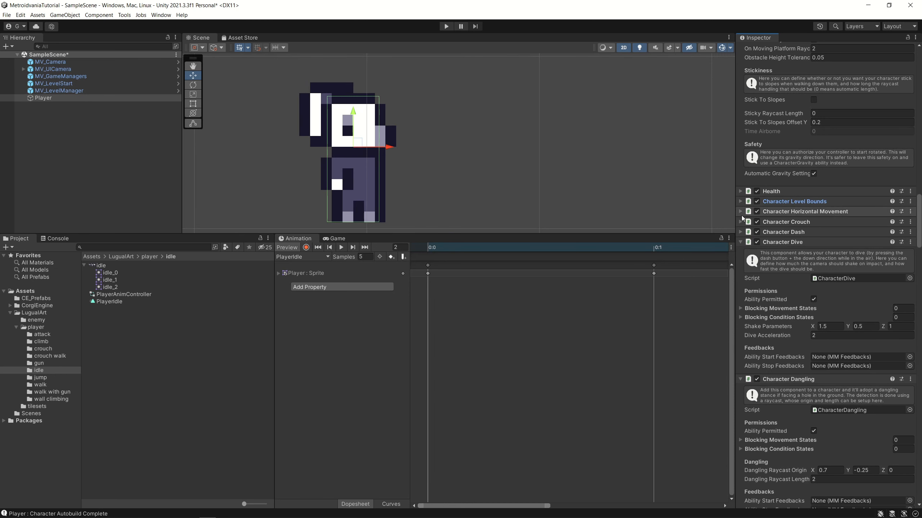
pyautogui.click(740, 212)
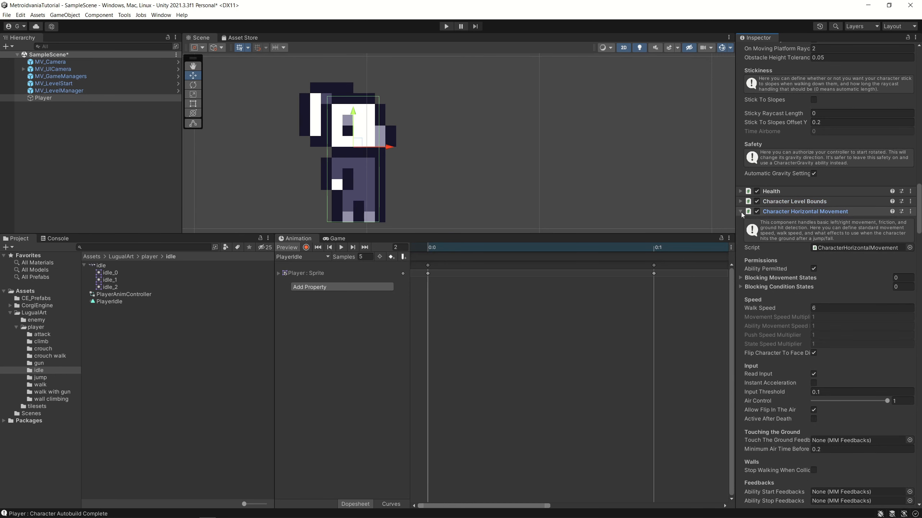
pyautogui.click(741, 211)
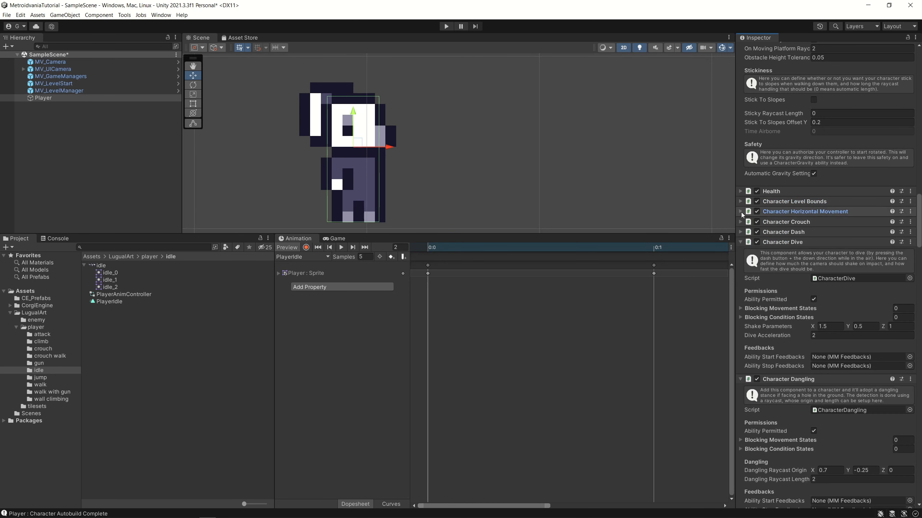
# Collapse the Player's Dive, Dangling, Jump, Run, Jetpack, Look Up and Grip ability components.
pyautogui.click(740, 242)
pyautogui.click(740, 252)
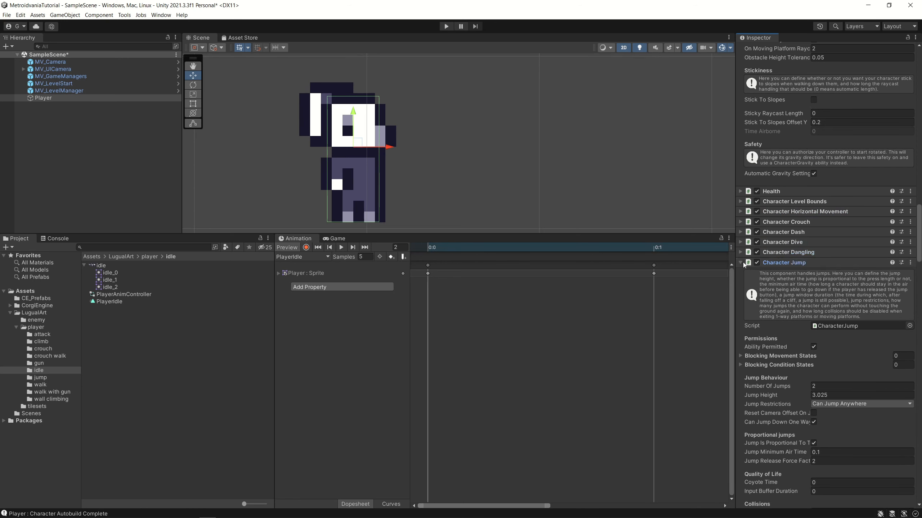
pyautogui.click(740, 262)
pyautogui.click(741, 273)
pyautogui.click(740, 284)
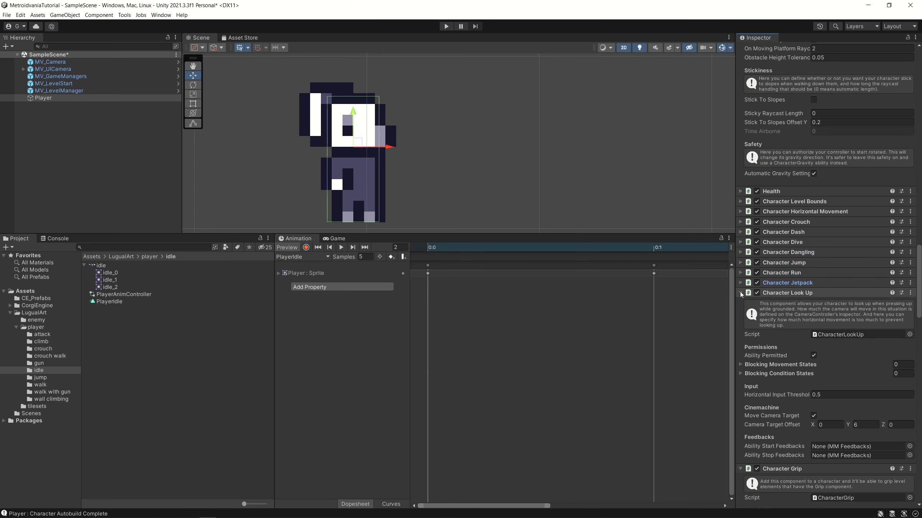
pyautogui.click(740, 293)
pyautogui.click(741, 303)
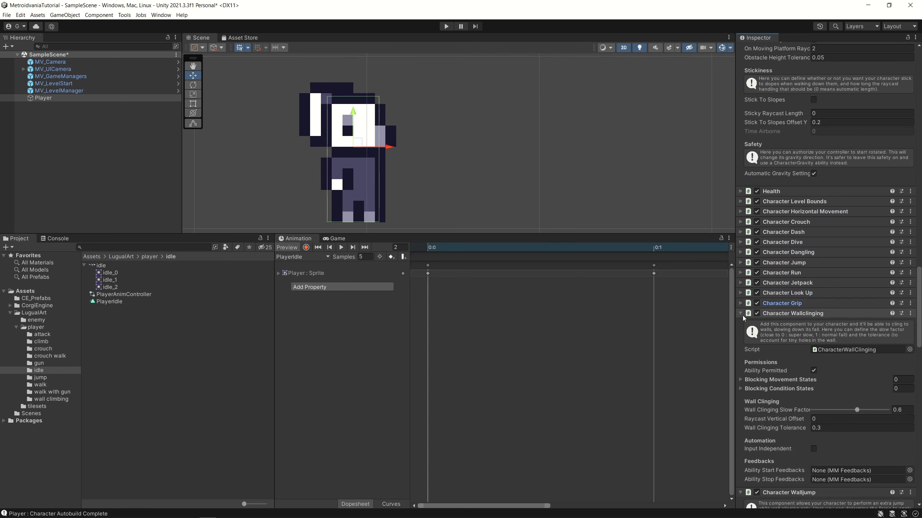
# Collapse the Player's Wallclinging, Walljump, Ladder, Pause, Button Activation and Handle Weapon components.
pyautogui.click(741, 313)
pyautogui.click(742, 324)
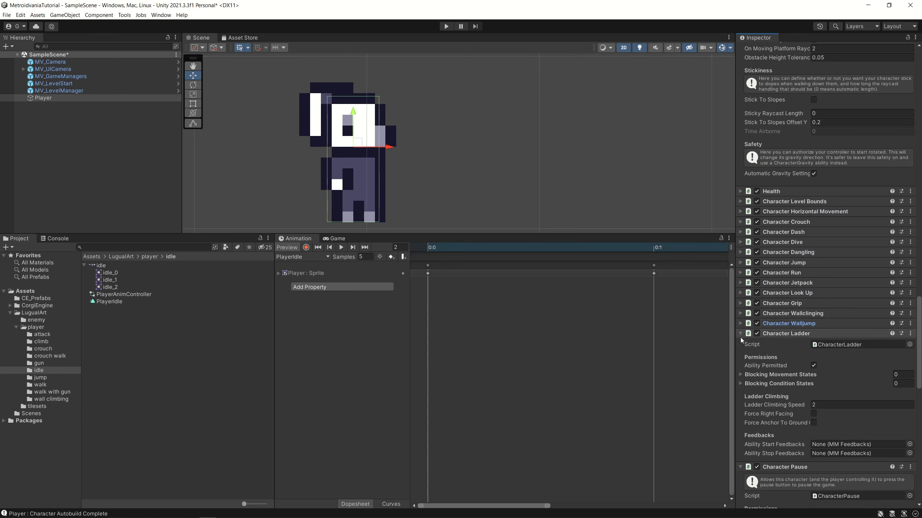
pyautogui.click(741, 334)
pyautogui.click(742, 344)
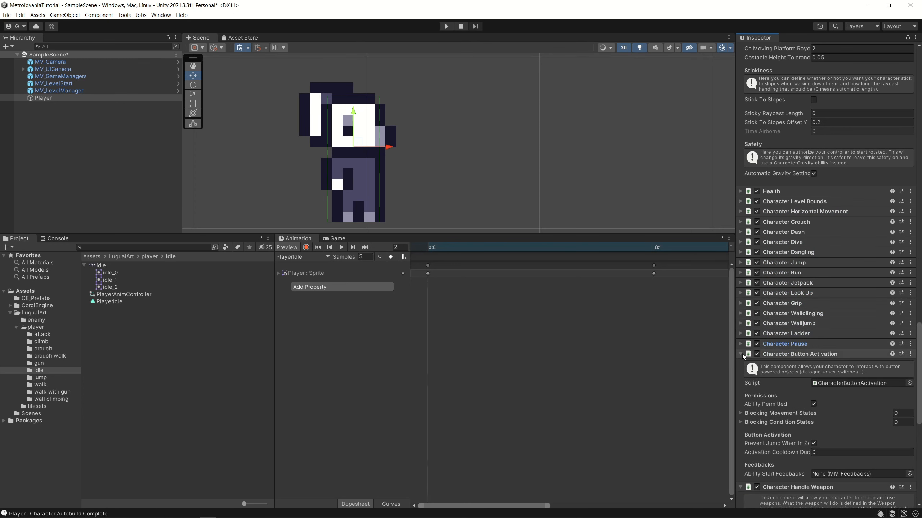
pyautogui.click(740, 355)
pyautogui.click(741, 364)
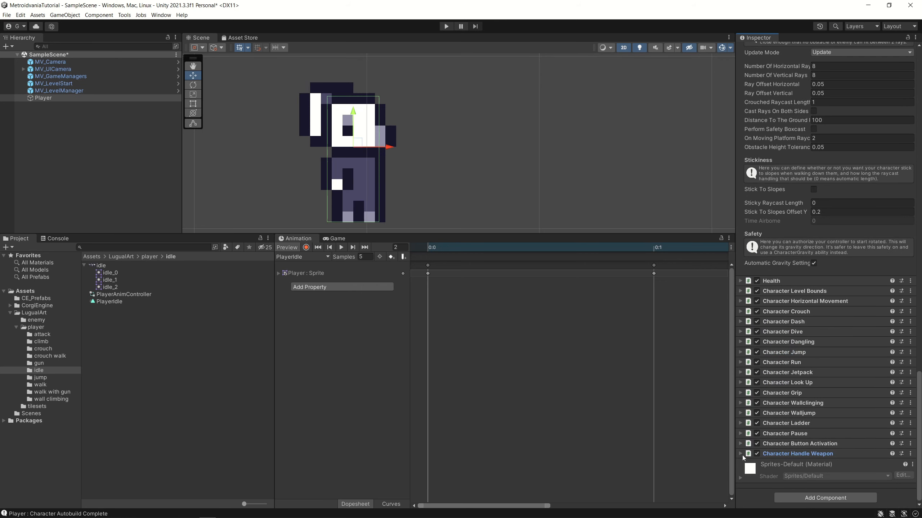
# Disable the Player's Handle Weapon, Button Activation, Pause, Ladder, Walljump, Wallclinging and Grip abilities, keeping their components collapsed.
pyautogui.click(756, 454)
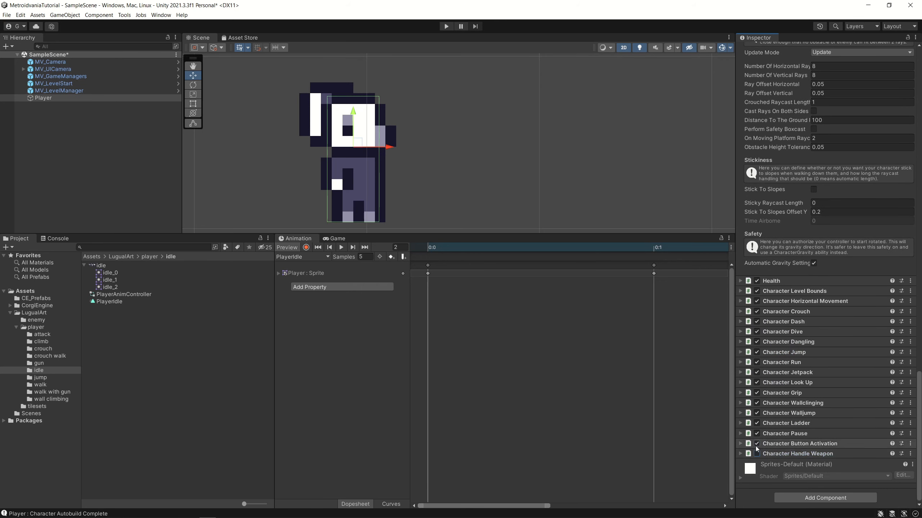
pyautogui.click(756, 444)
pyautogui.click(756, 433)
pyautogui.click(761, 423)
pyautogui.click(757, 425)
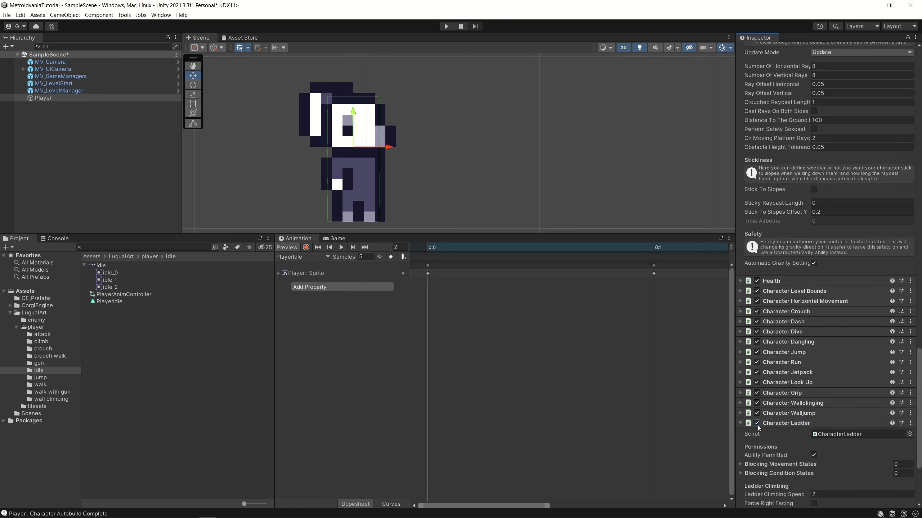
pyautogui.click(741, 424)
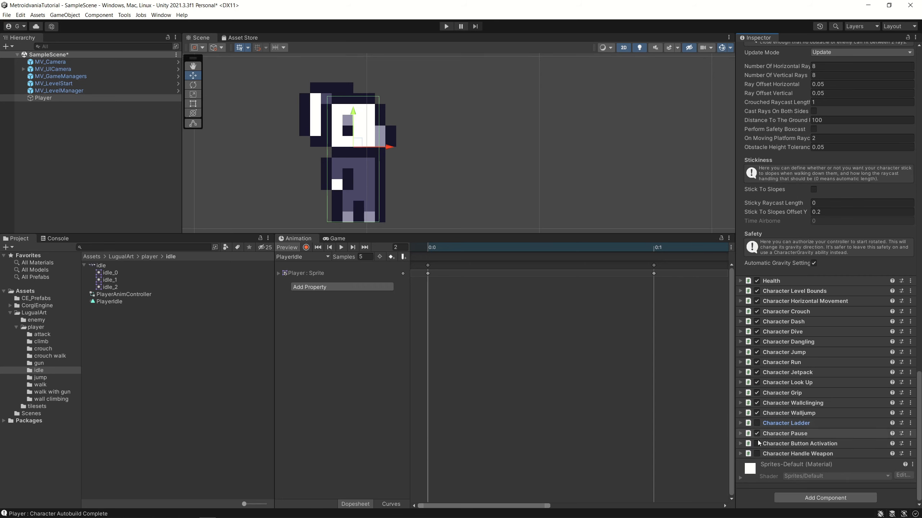
pyautogui.click(757, 413)
pyautogui.click(757, 403)
pyautogui.click(757, 393)
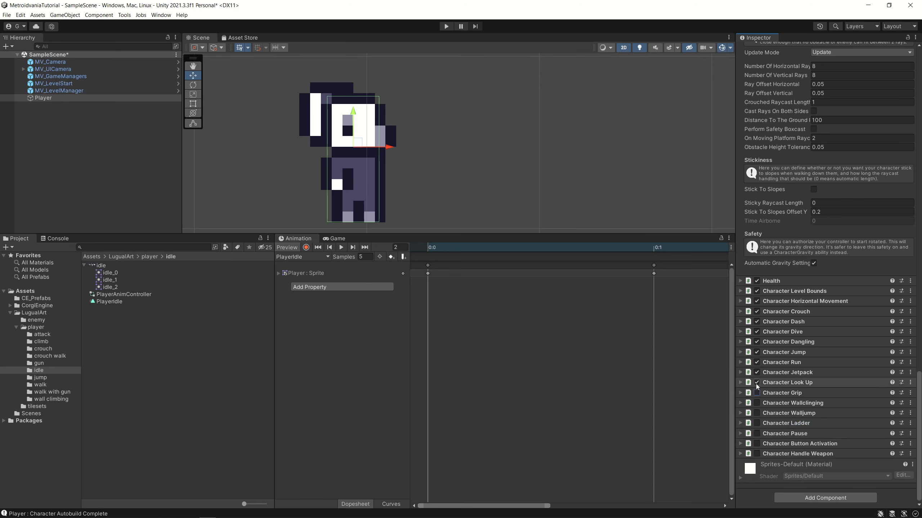
# Disable the Player's Look Up, Jetpack, Run, Jump, Dangling, Dive, Dash and Crouch abilities.
pyautogui.click(756, 383)
pyautogui.click(756, 373)
pyautogui.click(757, 362)
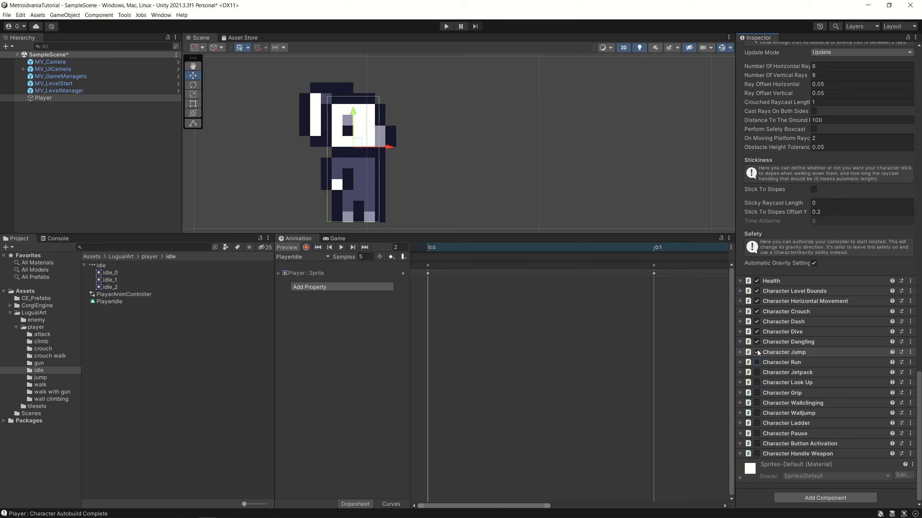
pyautogui.click(757, 352)
pyautogui.click(757, 332)
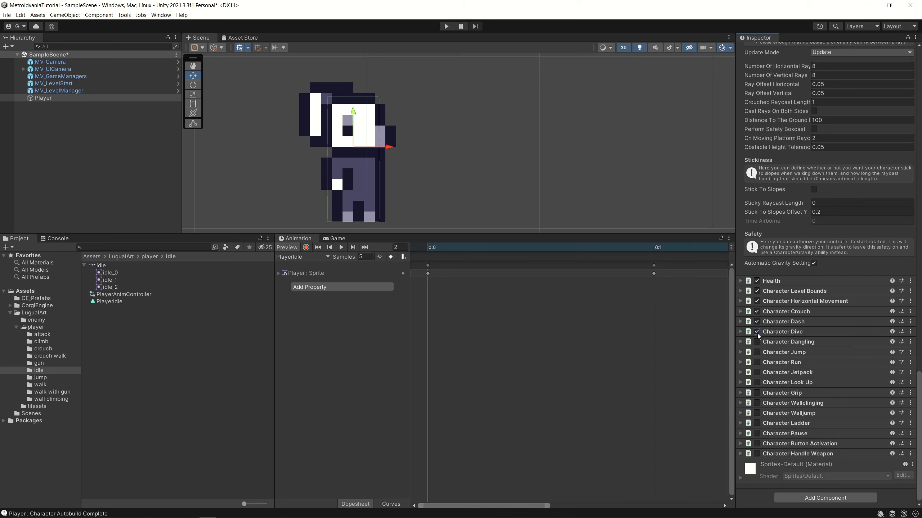
pyautogui.click(757, 321)
pyautogui.click(756, 311)
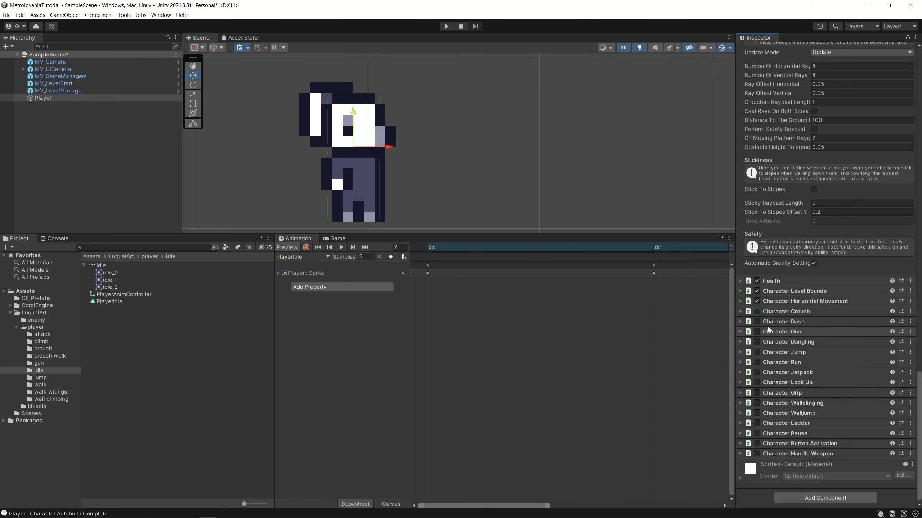
# Review the Player's enabled and disabled abilities and save the scene.
pyautogui.scroll(3, 765, 327)
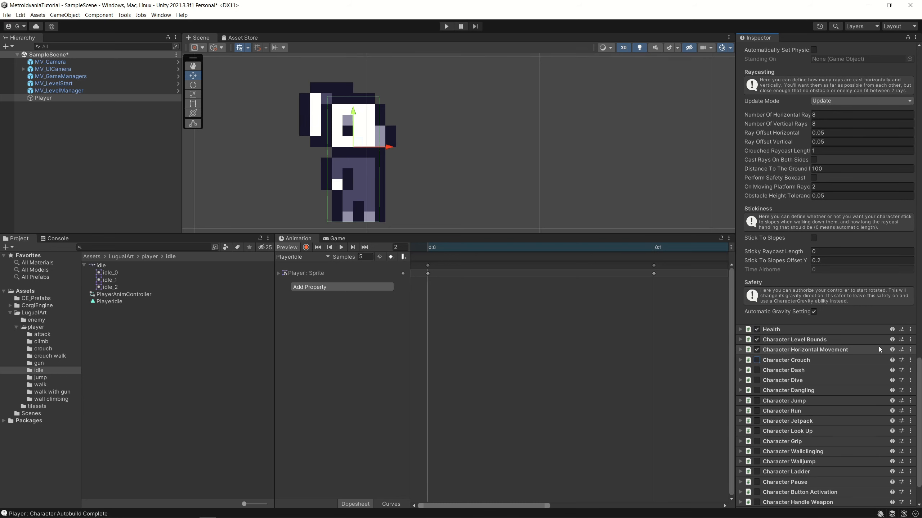
pyautogui.scroll(-2, 790, 359)
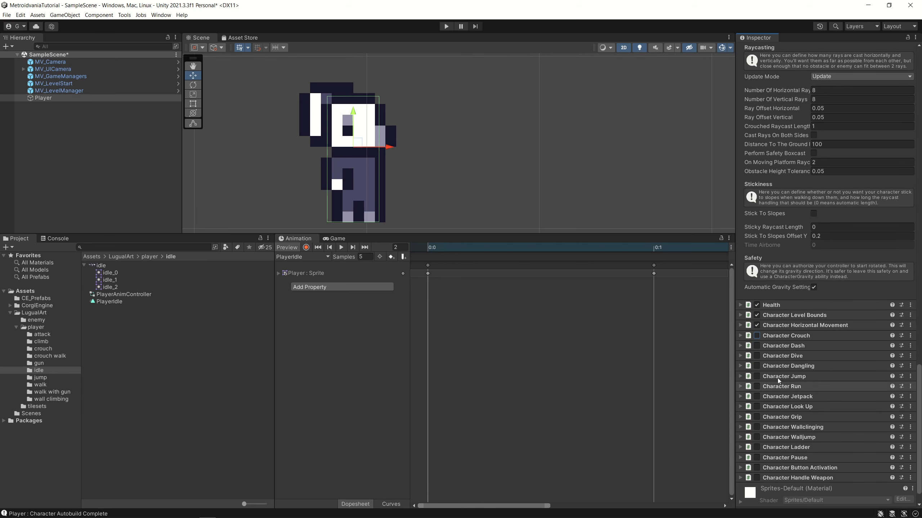
pyautogui.scroll(2, 838, 389)
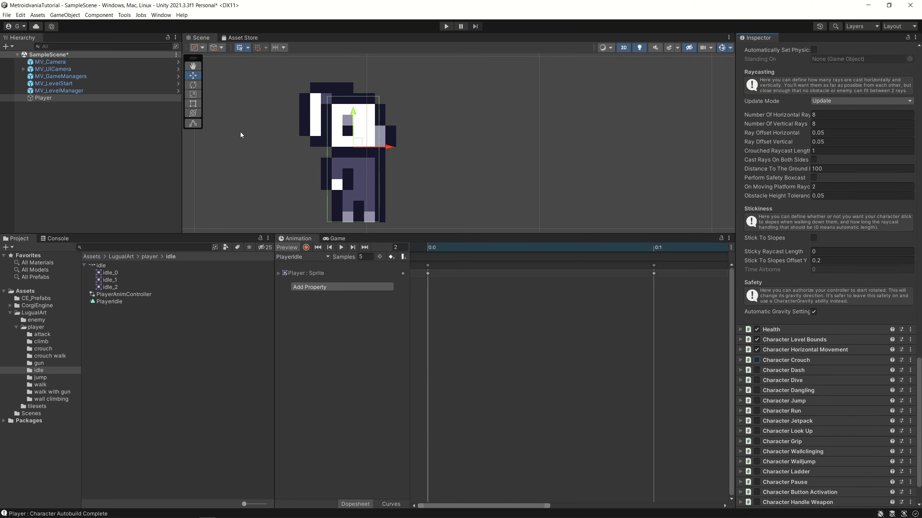
pyautogui.hotkey('ctrl', 's')
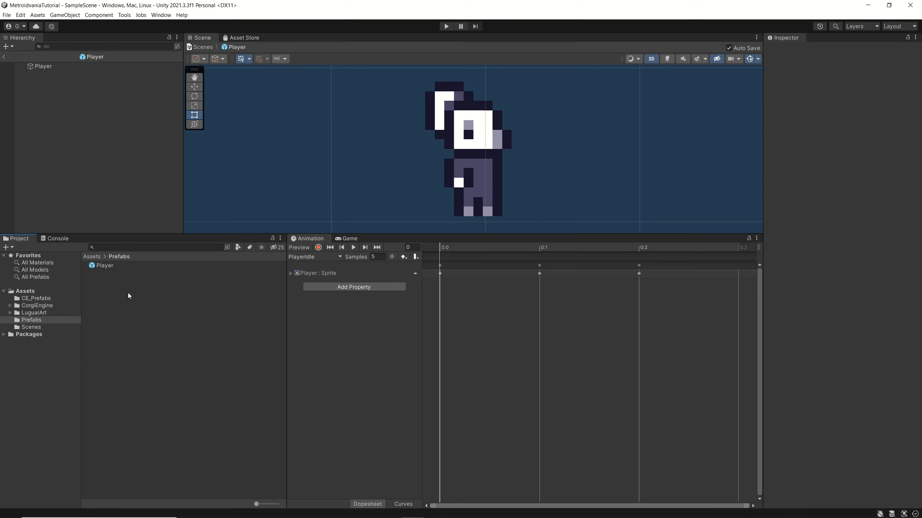
# Return to the scene, reopen the Player prefab for editing, and inspect the Bottom options of Character Level Bounds.
pyautogui.click(4, 57)
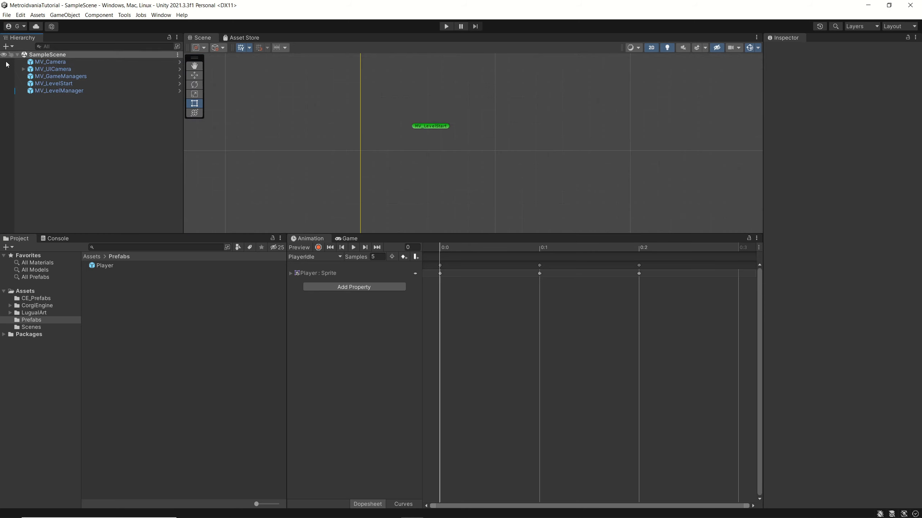
pyautogui.click(101, 267)
pyautogui.doubleClick(101, 267)
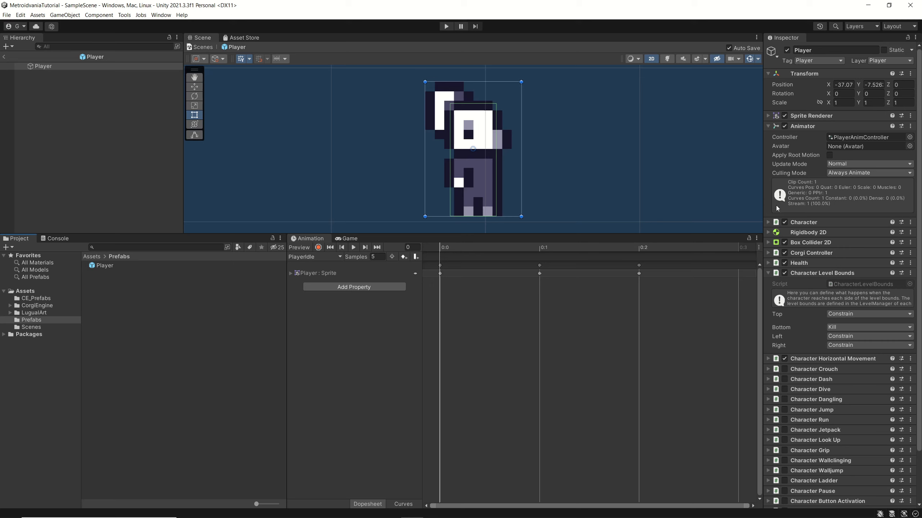
pyautogui.click(843, 331)
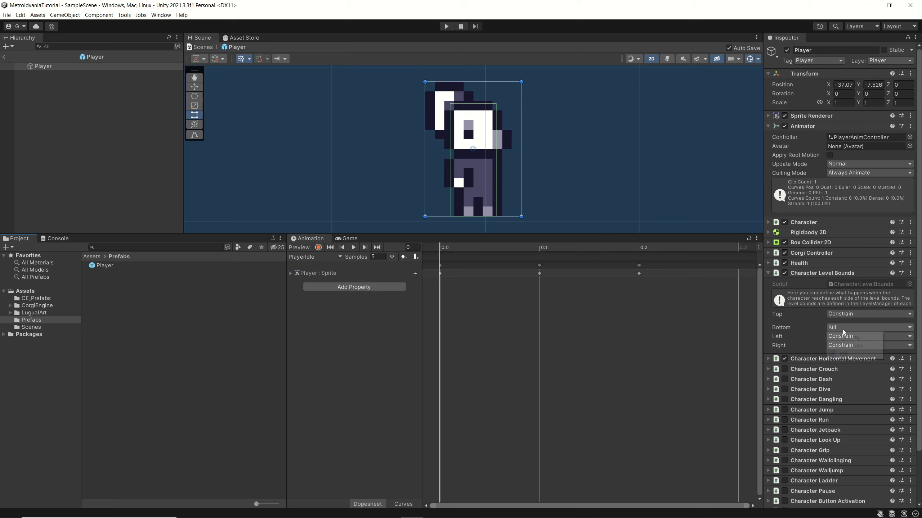
pyautogui.click(864, 347)
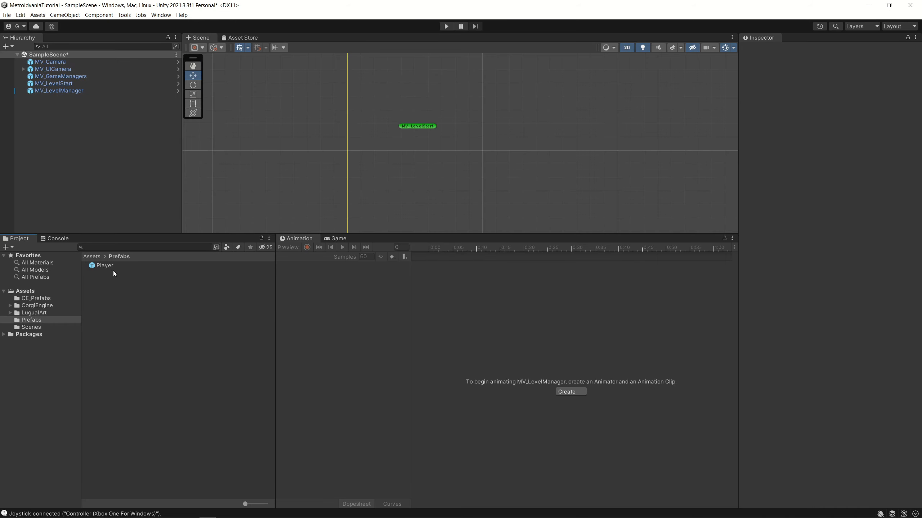
# Add the Player prefab to the Player Prefabs list of MV_LevelManager's Level Manager, widening the Inspector for easier viewing.
pyautogui.click(109, 267)
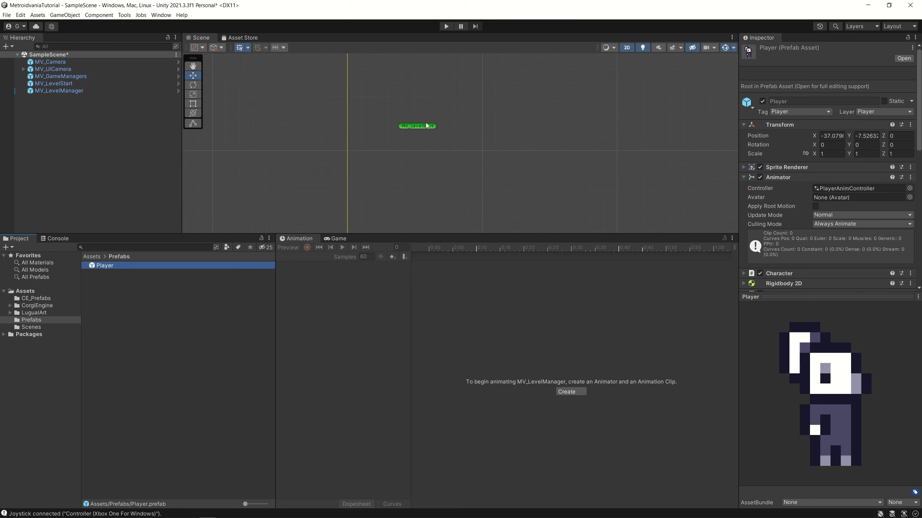
pyautogui.click(62, 90)
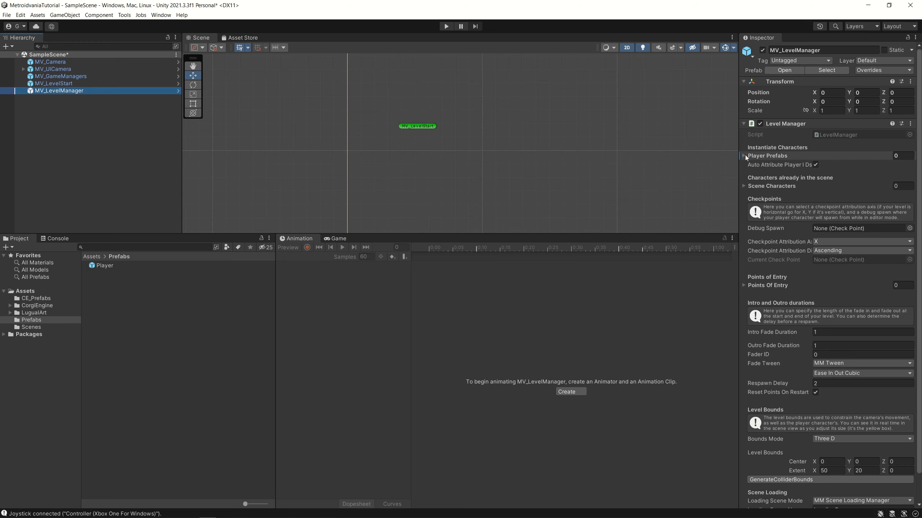
pyautogui.moveTo(739, 160); pyautogui.dragTo(461, 186)
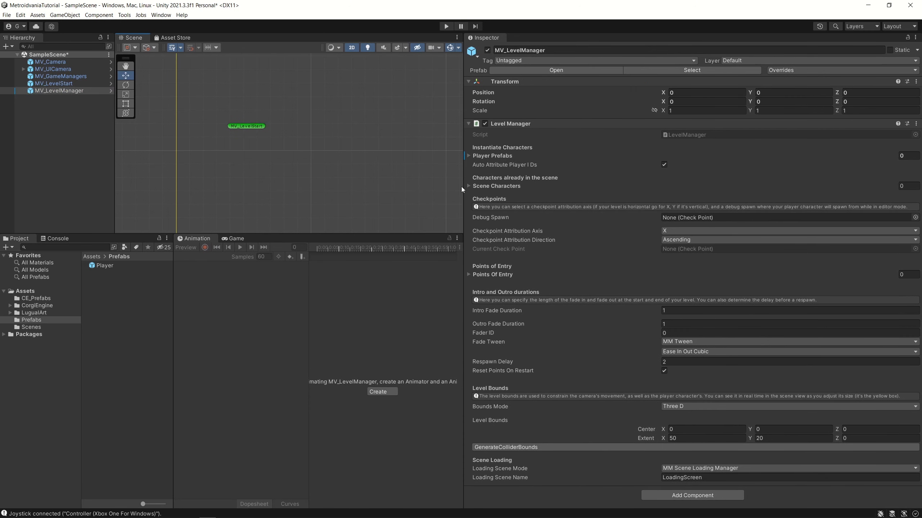
pyautogui.click(467, 155)
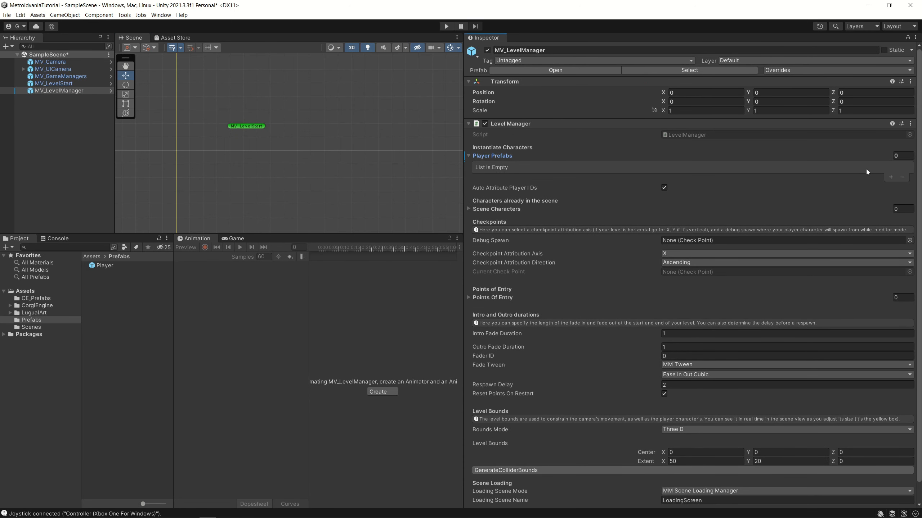
pyautogui.moveTo(108, 272); pyautogui.dragTo(479, 190)
pyautogui.moveTo(507, 170); pyautogui.dragTo(516, 158)
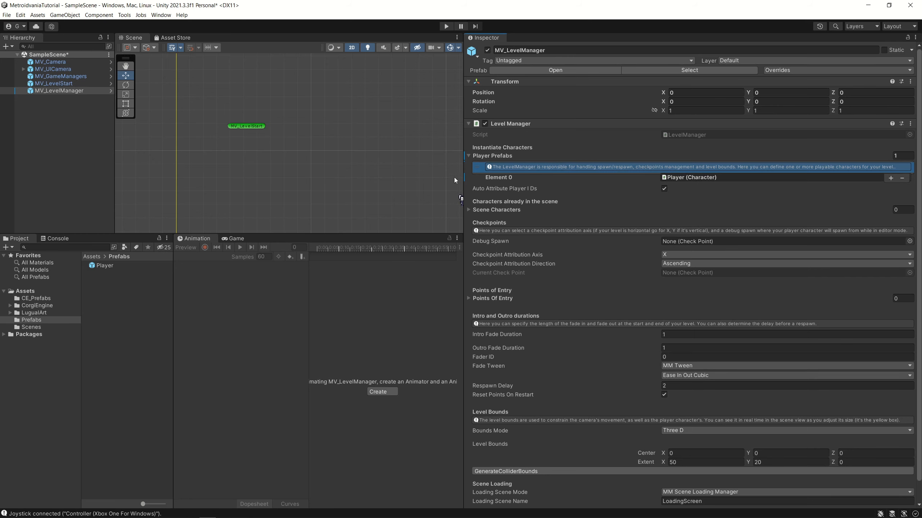
# Narrow the Inspector again, save the scene, and play-test moving the characters with A and D before stopping playback.
pyautogui.moveTo(463, 155); pyautogui.dragTo(768, 193)
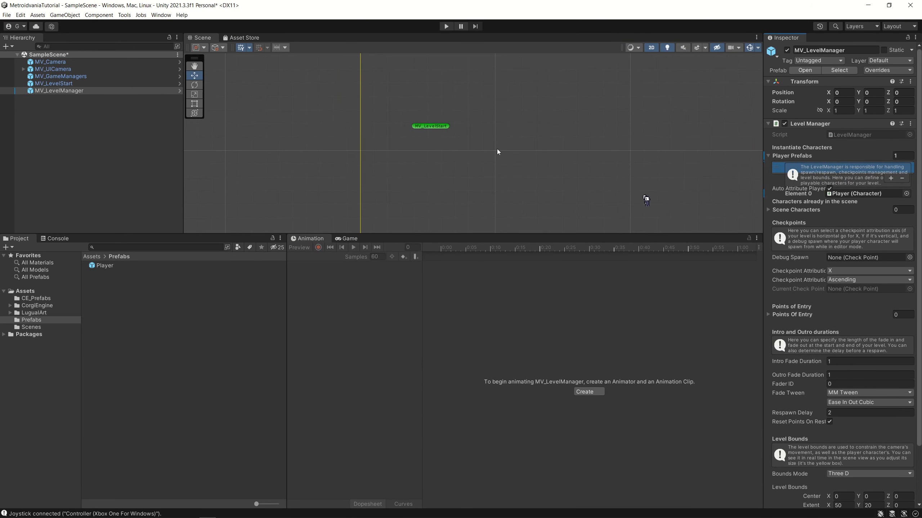
pyautogui.hotkey('ctrl', 's')
pyautogui.click(446, 26)
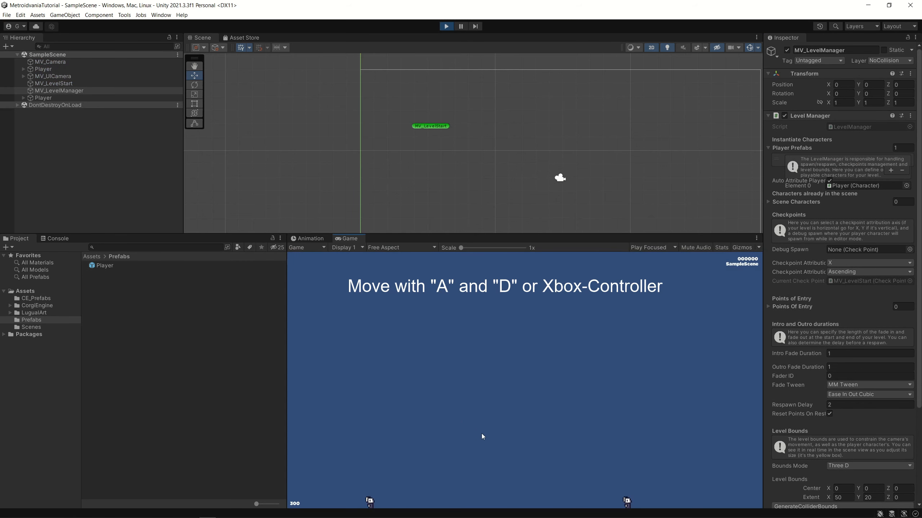
pyautogui.press('d')
pyautogui.press('a')
pyautogui.press('d')
pyautogui.press('a')
pyautogui.click(447, 27)
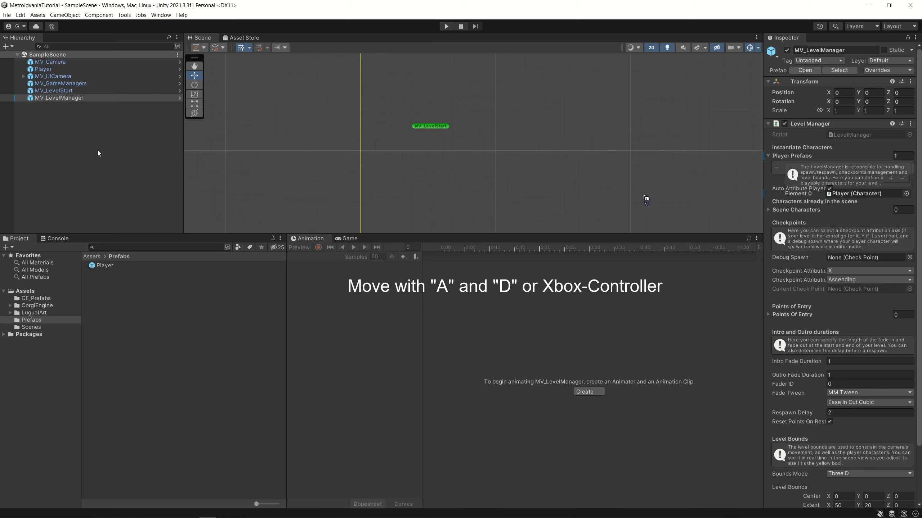
# Delete the Player instance from SampleScene and play-test the spawned character's movement in both directions, ending the test.
pyautogui.click(44, 71)
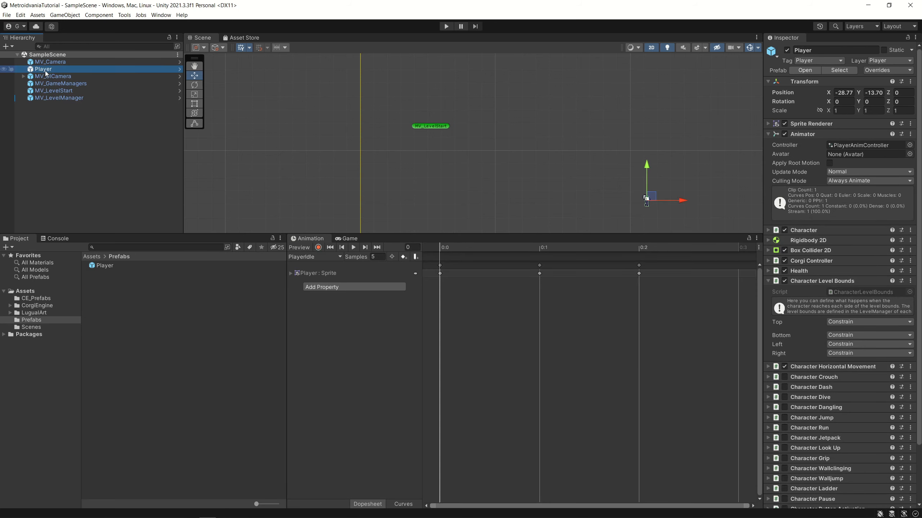
pyautogui.press('Delete')
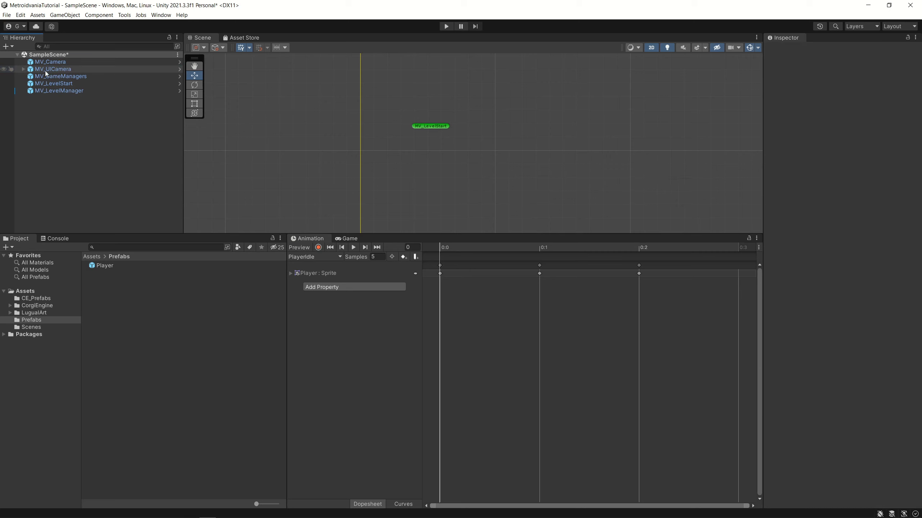
pyautogui.click(446, 27)
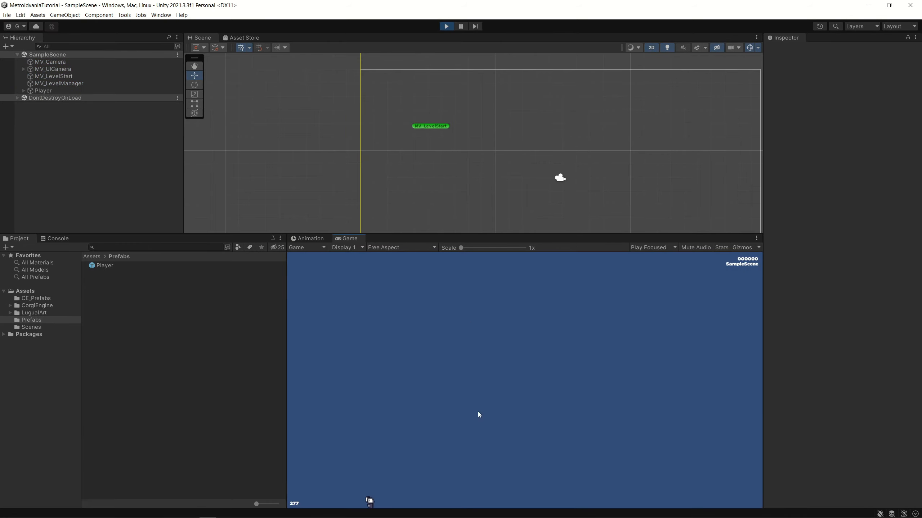
pyautogui.press('Right')
pyautogui.press('Left')
pyautogui.press('Right')
pyautogui.press('Right')
pyautogui.click(446, 26)
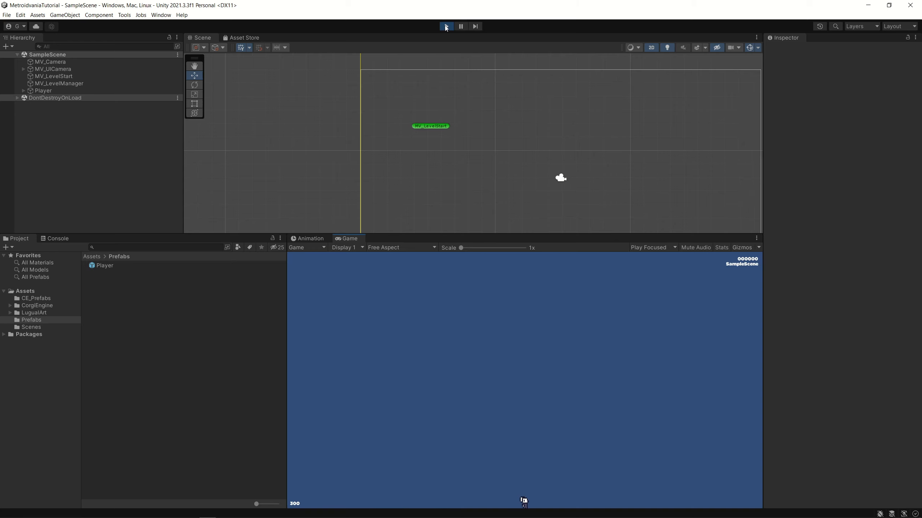